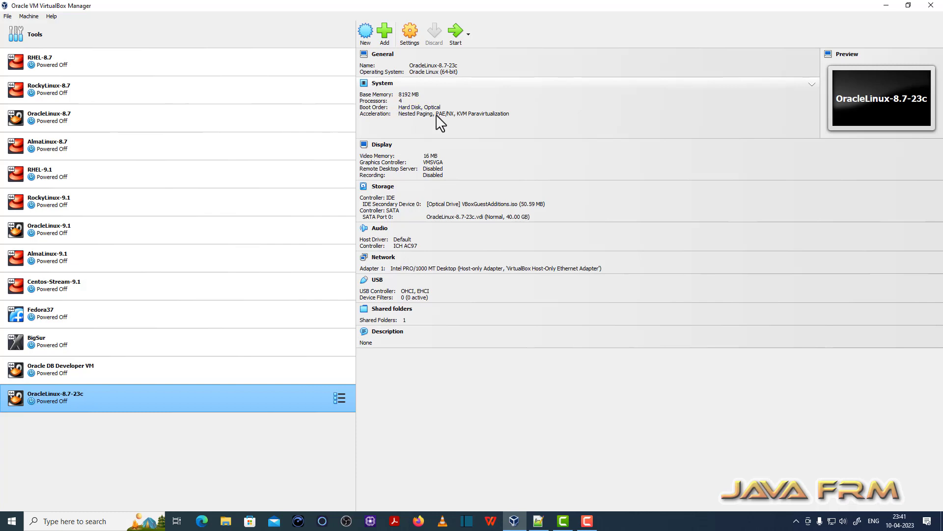
# - Open E:\OracleDatabase23c in File Explorer and show its files as a list
pyautogui.click(226, 523)
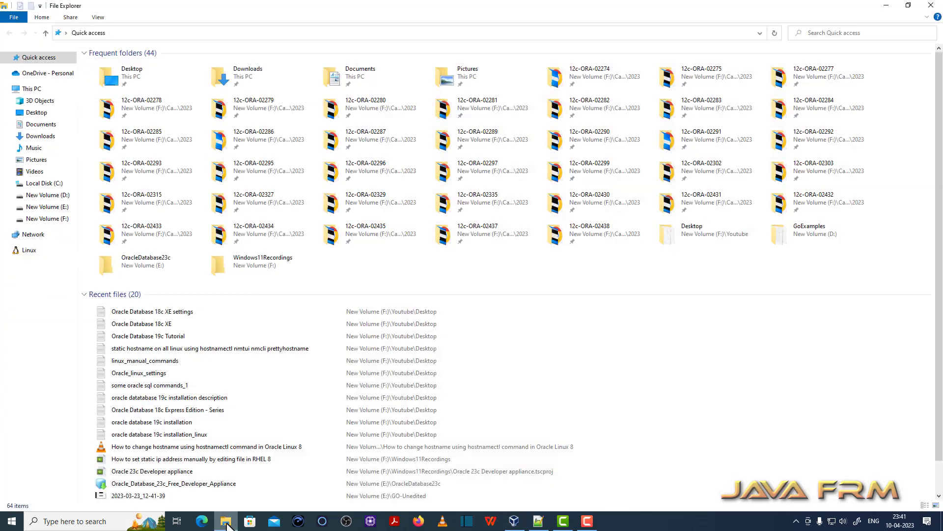
pyautogui.click(49, 206)
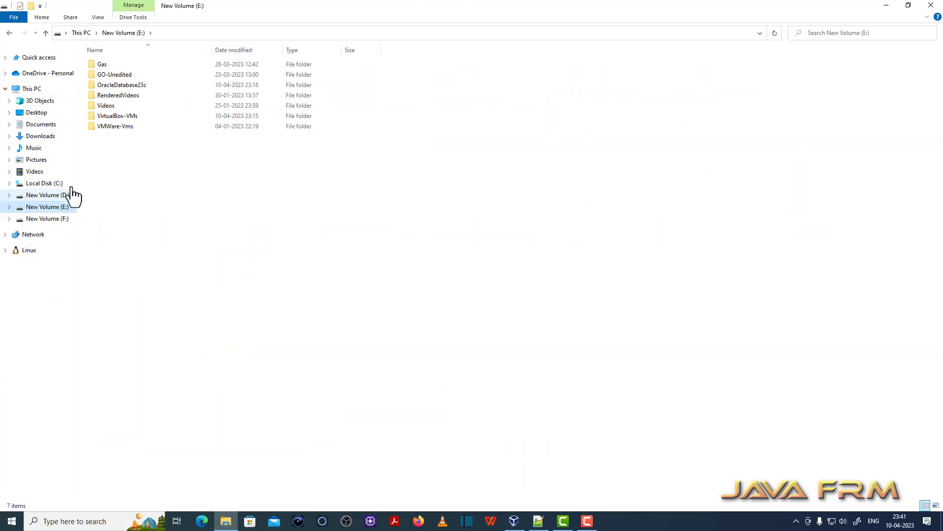
pyautogui.doubleClick(130, 86)
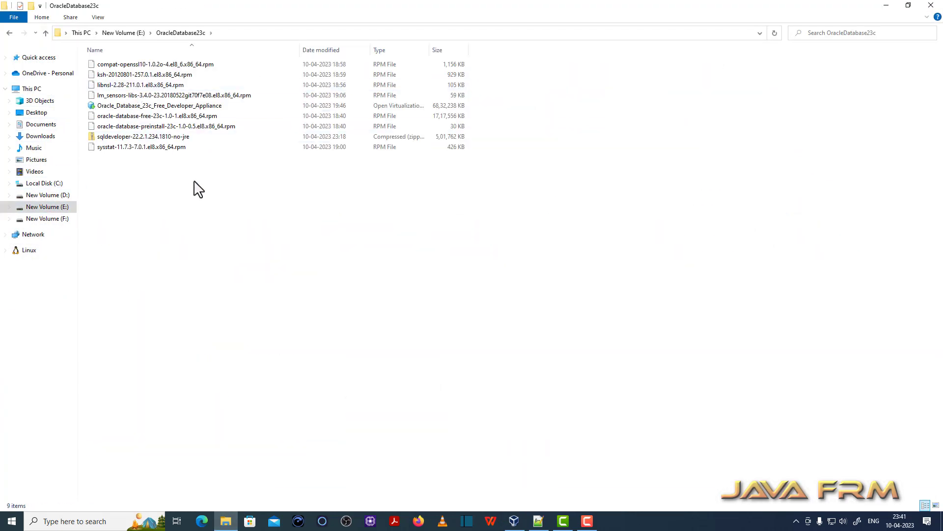
pyautogui.click(98, 17)
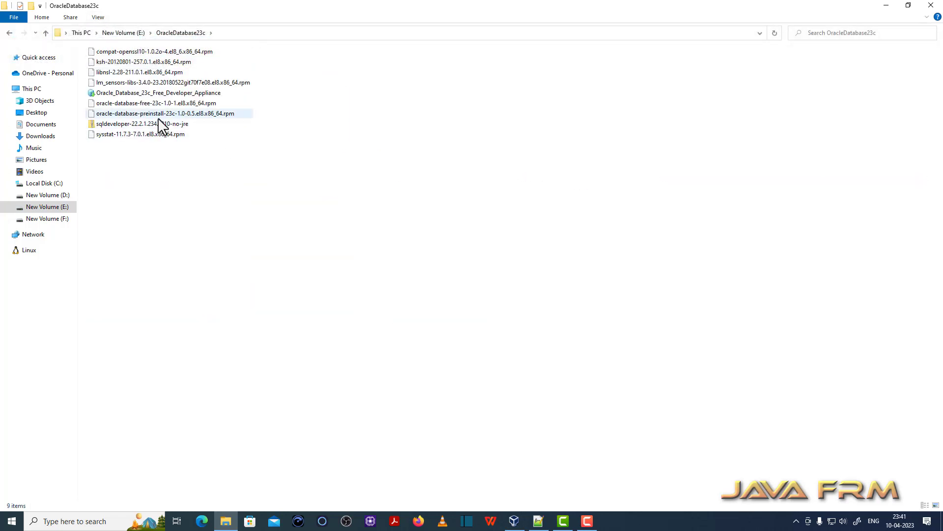
# - Review the preinstall, database-free and dependency RPMs, clear the selection, and minimize Explorer
pyautogui.click(164, 114)
pyautogui.keyDown('ctrl'); pyautogui.click(168, 102); pyautogui.keyUp('ctrl')
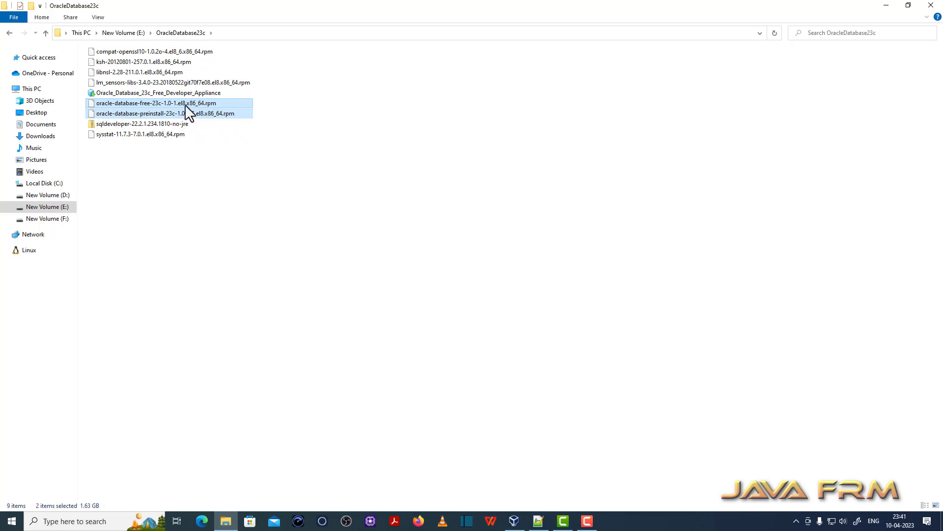
pyautogui.click(142, 81)
pyautogui.keyDown('shift'); pyautogui.click(135, 74); pyautogui.keyUp('shift')
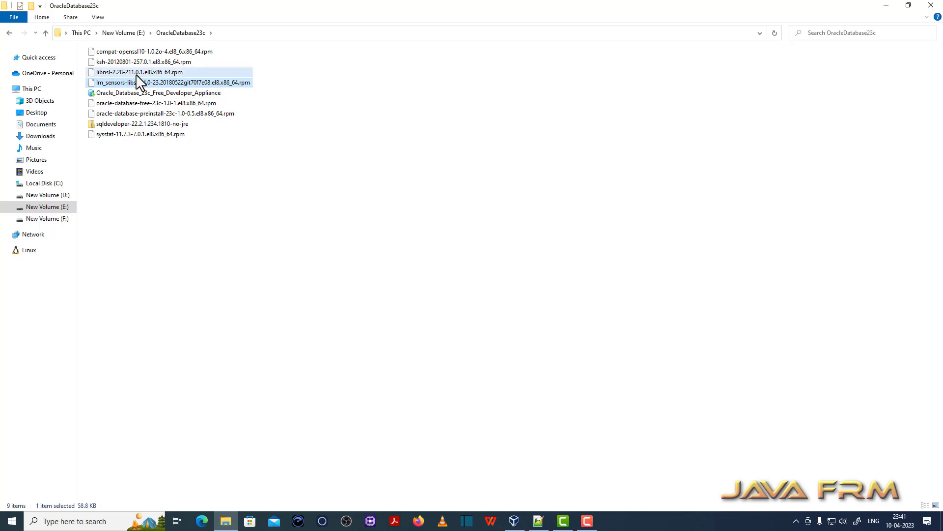
pyautogui.keyDown('shift'); pyautogui.click(129, 64); pyautogui.keyUp('shift')
pyautogui.keyDown('shift'); pyautogui.click(128, 51); pyautogui.keyUp('shift')
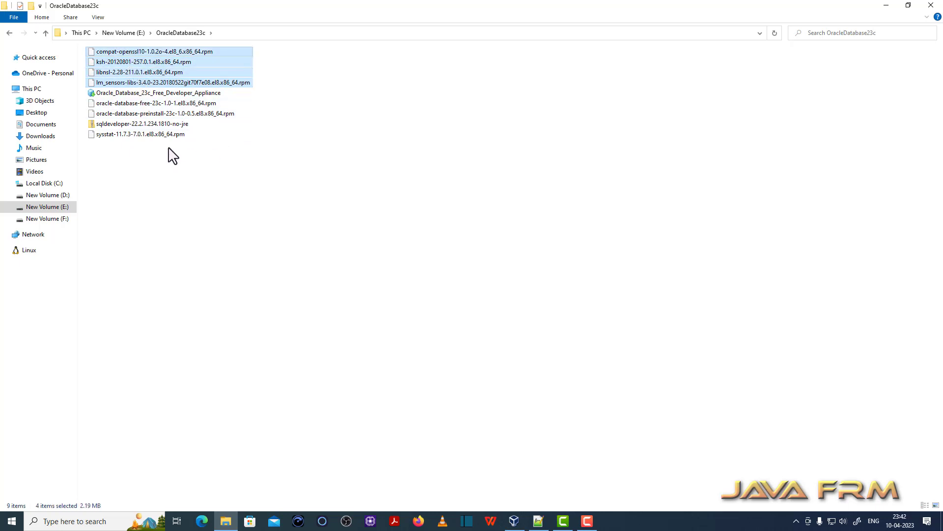
pyautogui.keyDown('ctrl'); pyautogui.click(157, 134); pyautogui.keyUp('ctrl')
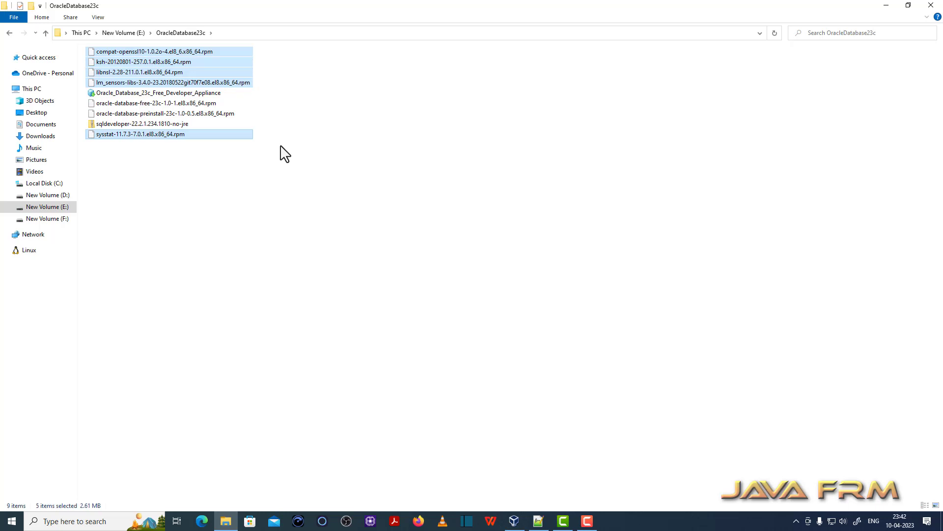
pyautogui.click(299, 179)
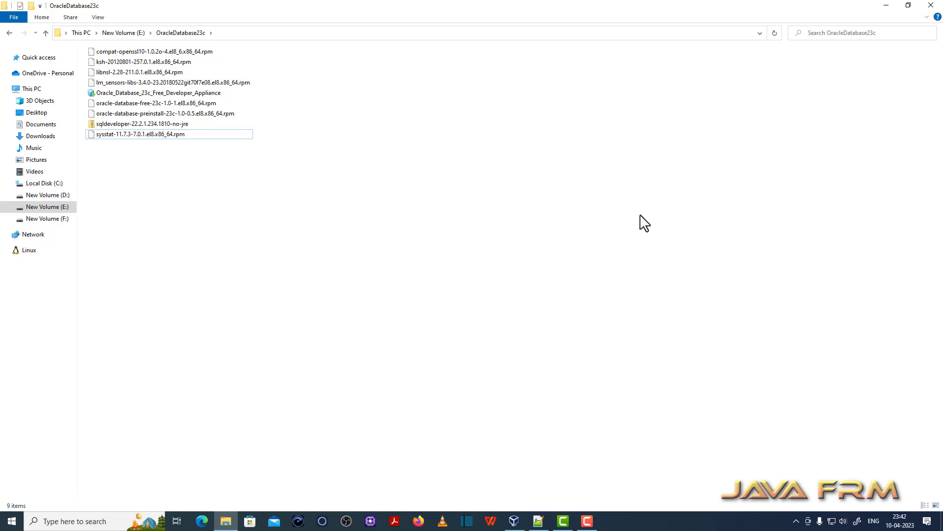
pyautogui.click(884, 7)
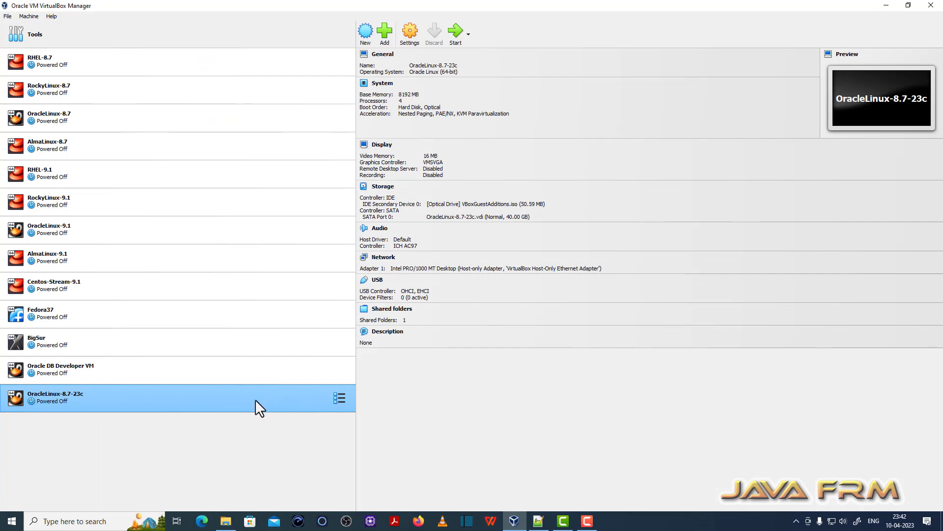
# - Check the OracleDatabase23c shared folder in the OracleLinux-8.7-23c VM settings and close them with OK
pyautogui.rightClick(245, 401)
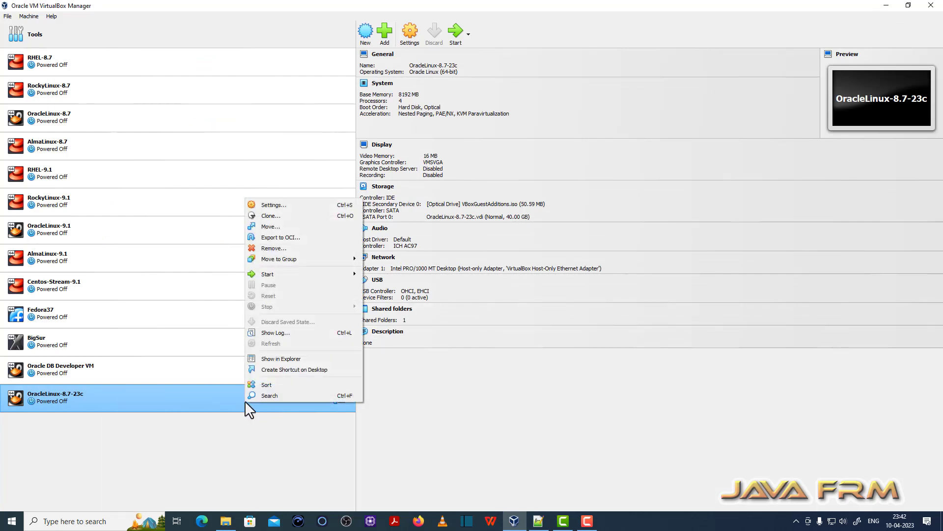
pyautogui.click(290, 206)
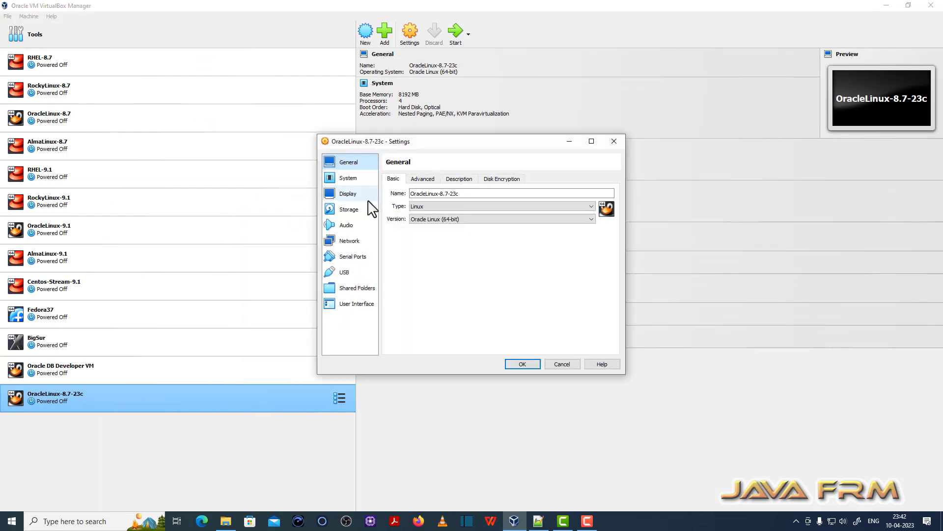
pyautogui.click(358, 291)
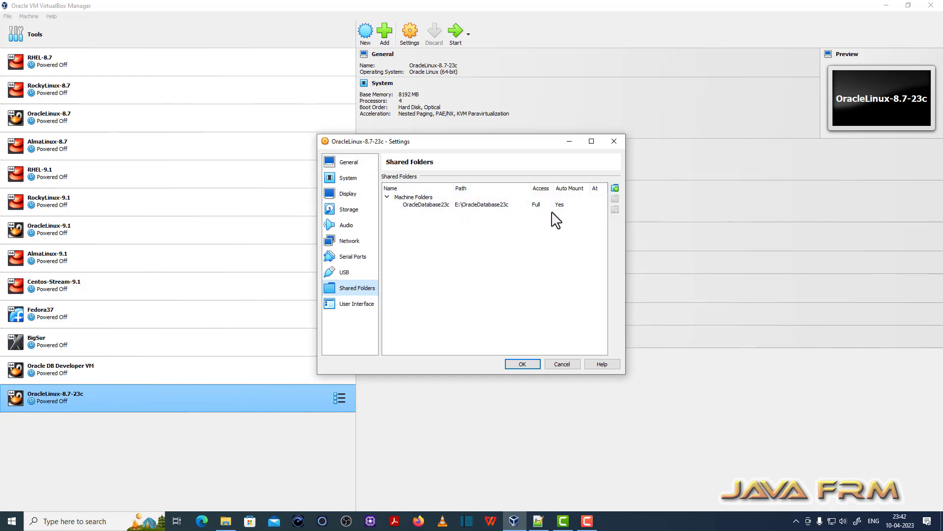
pyautogui.click(522, 363)
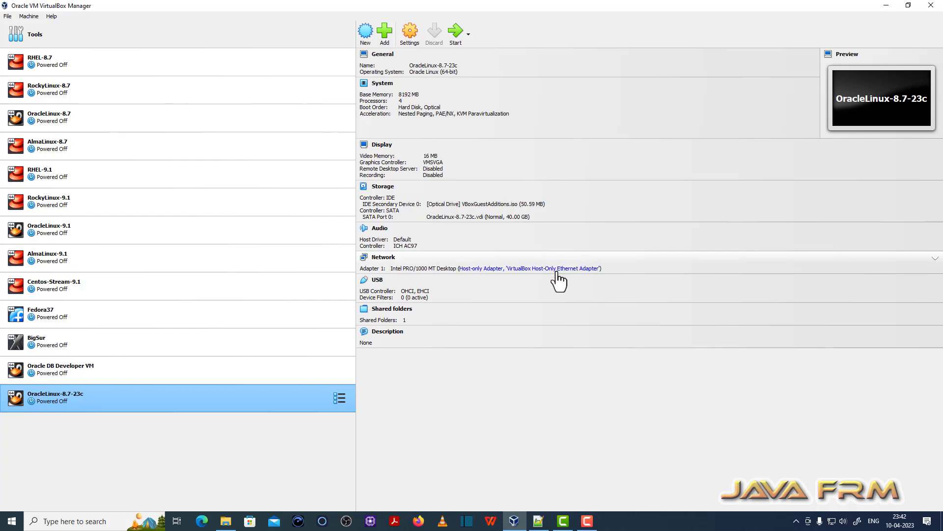
# - Check the VM's host-only network adapter, then start OracleLinux-8.7-23c
pyautogui.click(536, 268)
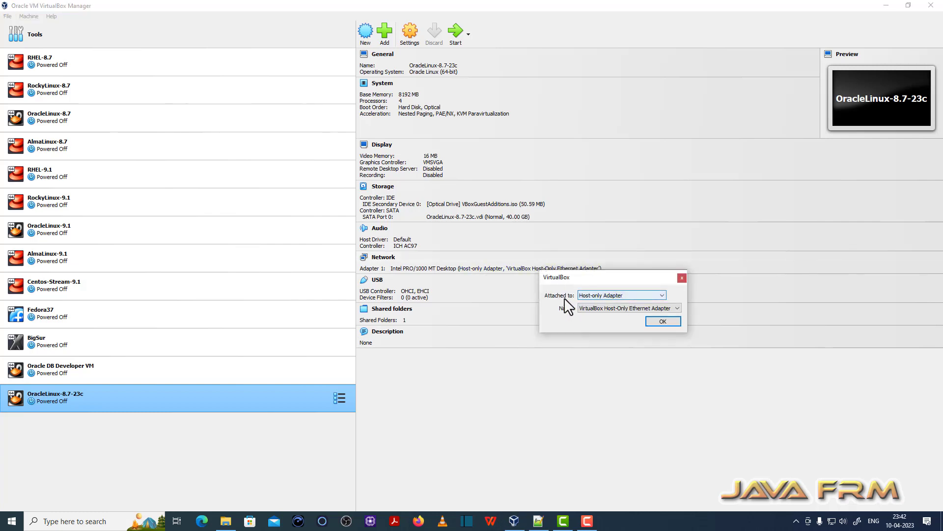
pyautogui.click(683, 277)
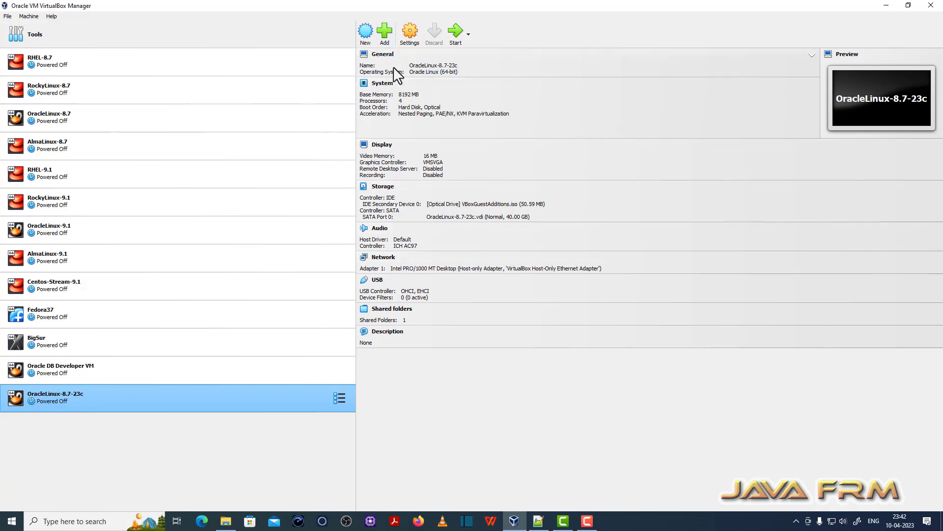
pyautogui.click(457, 32)
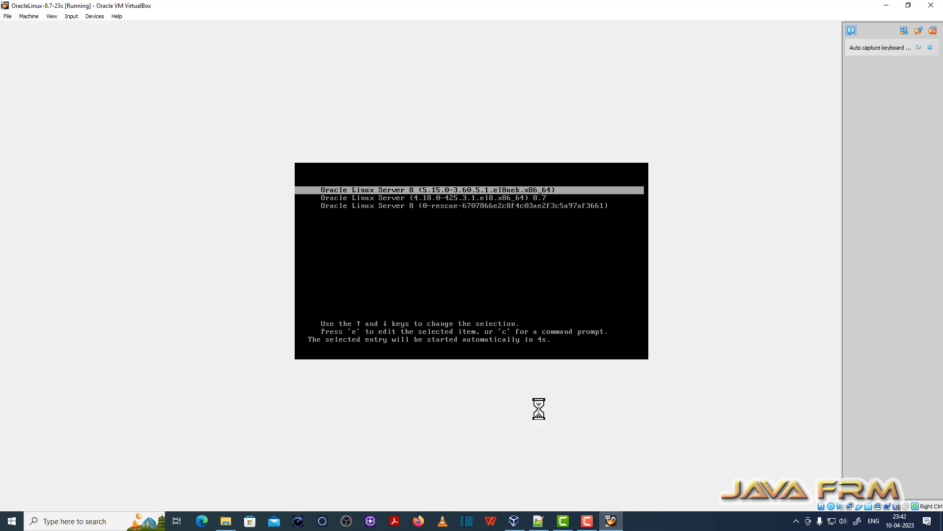
# - Boot the 4.18.0-425 kernel entry from the GRUB menu and open Activities on the desktop
pyautogui.press('Down')
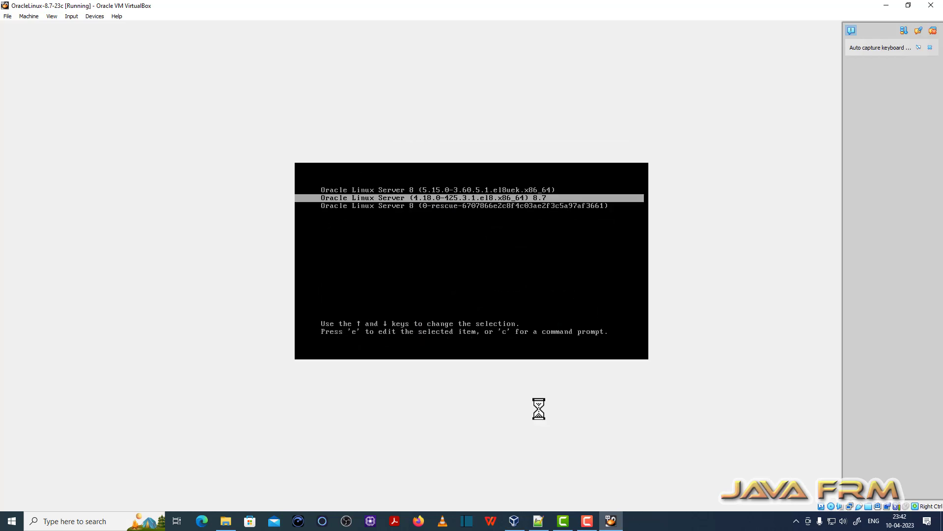
pyautogui.press('Return')
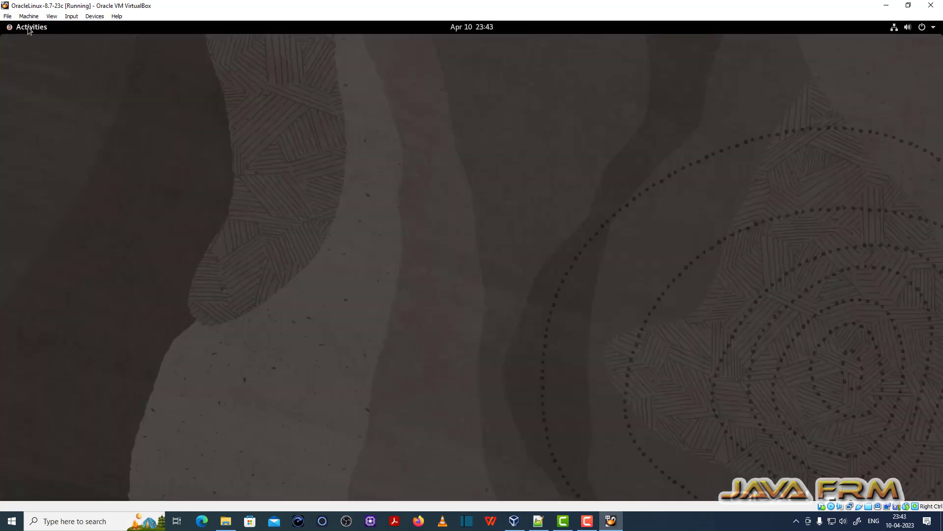
pyautogui.click(29, 31)
# - Open a full-screen terminal and run ifconfig, marking the VM address 192.168.25.5
pyautogui.click(23, 342)
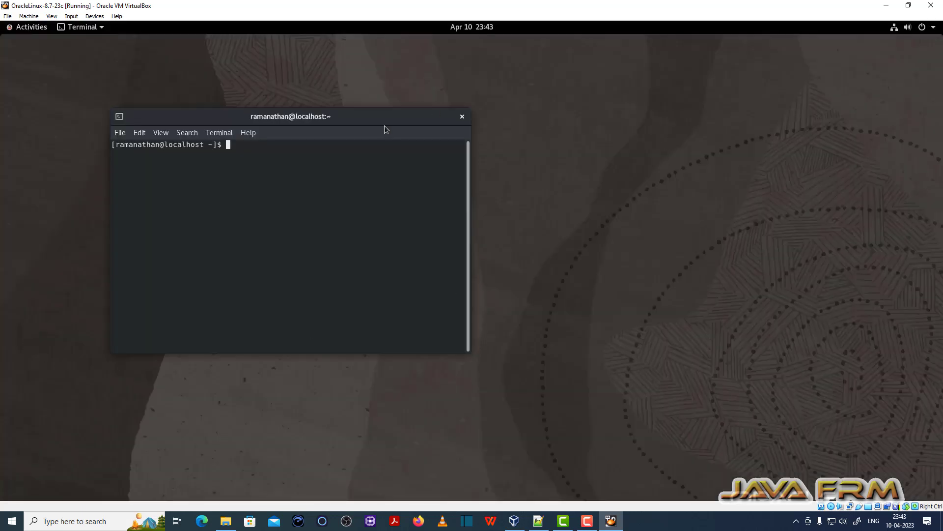
pyautogui.doubleClick(372, 121)
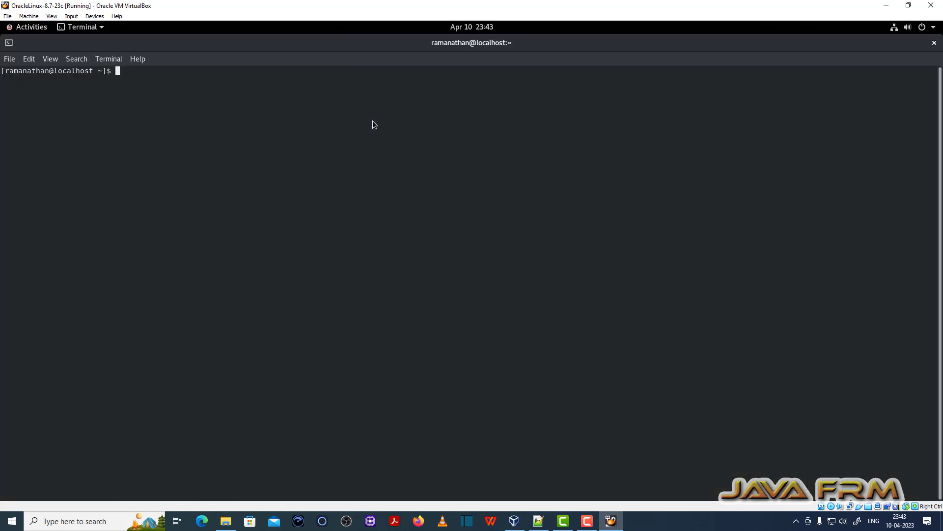
pyautogui.write('ifconfig')
pyautogui.press('Return')
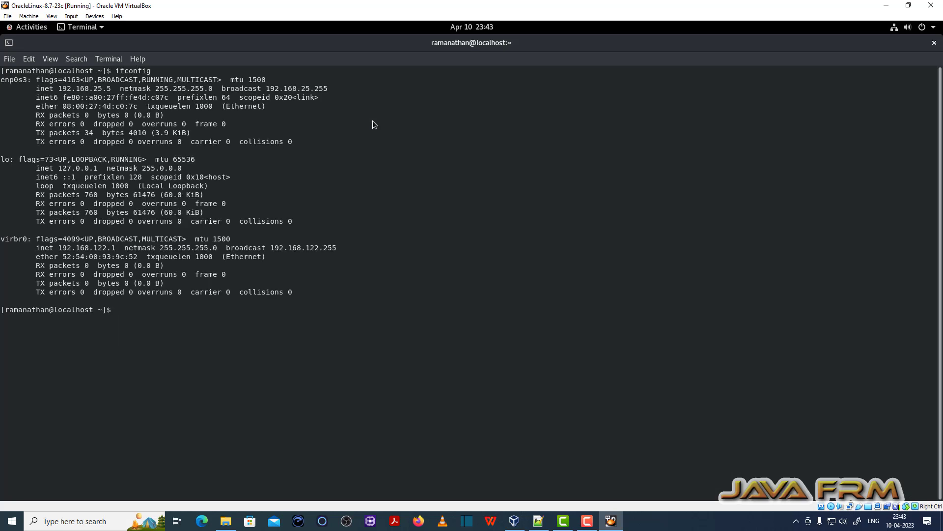
pyautogui.moveTo(36, 89); pyautogui.dragTo(111, 89)
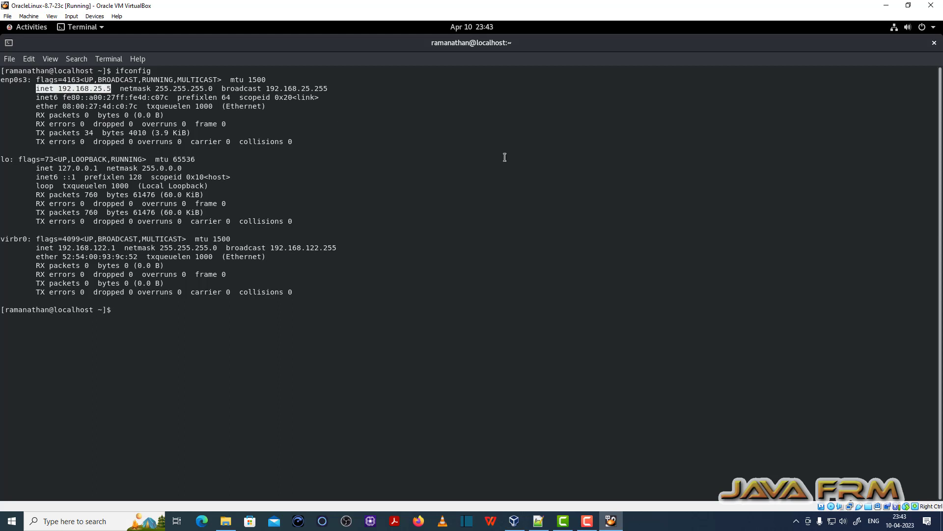
# - Clear the screen and run df -kh, marking 30G free on the root filesystem
pyautogui.write('clear')
pyautogui.press('Return')
pyautogui.write('df ')
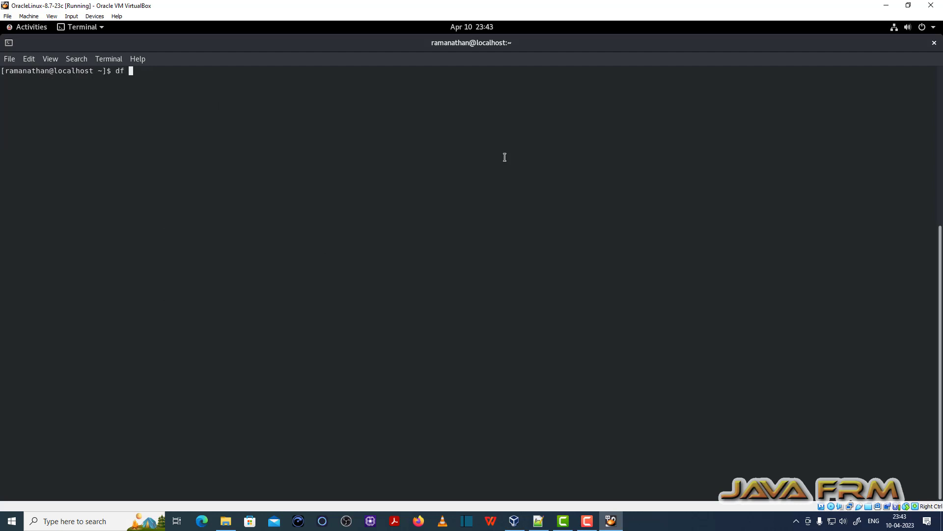
pyautogui.write('-kh')
pyautogui.press('Return')
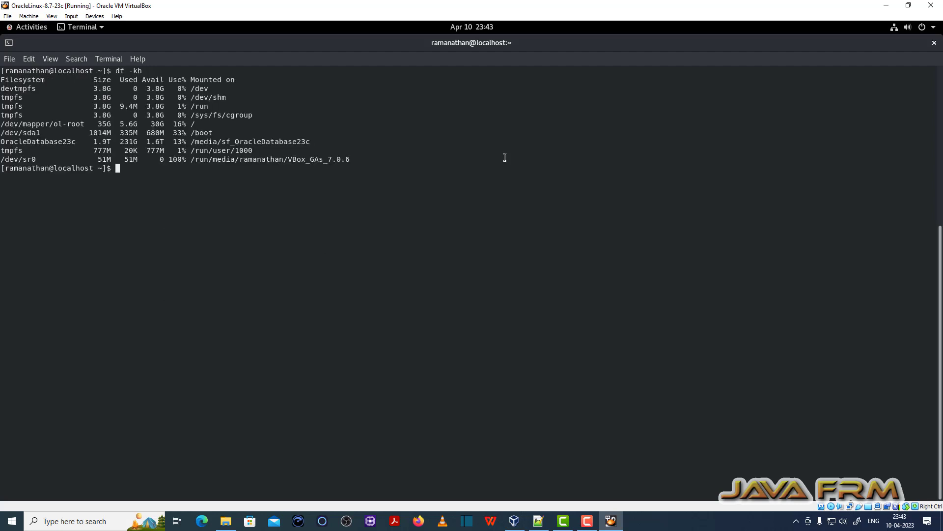
pyautogui.moveTo(147, 124); pyautogui.dragTo(168, 125)
# - Run free -g and highlight the swap, shared, buff/cache and available memory figures
pyautogui.press('Return')
pyautogui.write('free ')
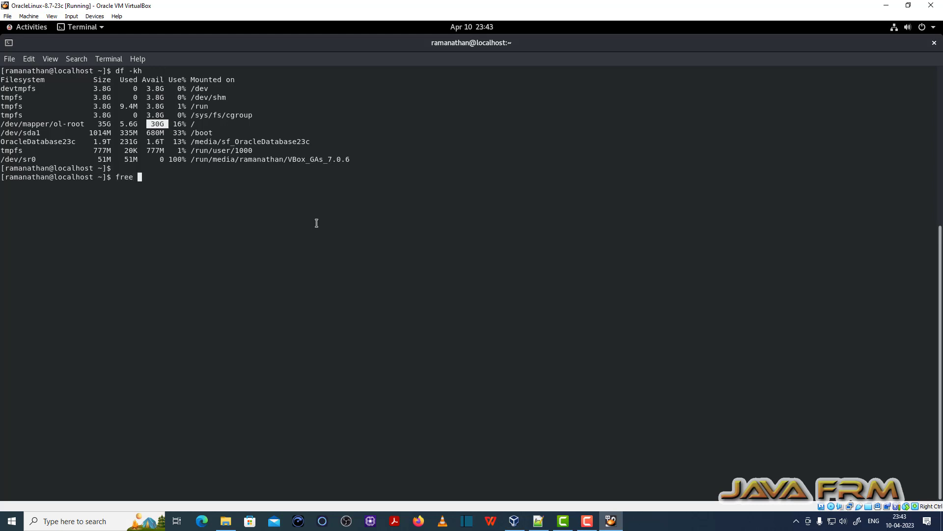
pyautogui.write('-g')
pyautogui.press('Return')
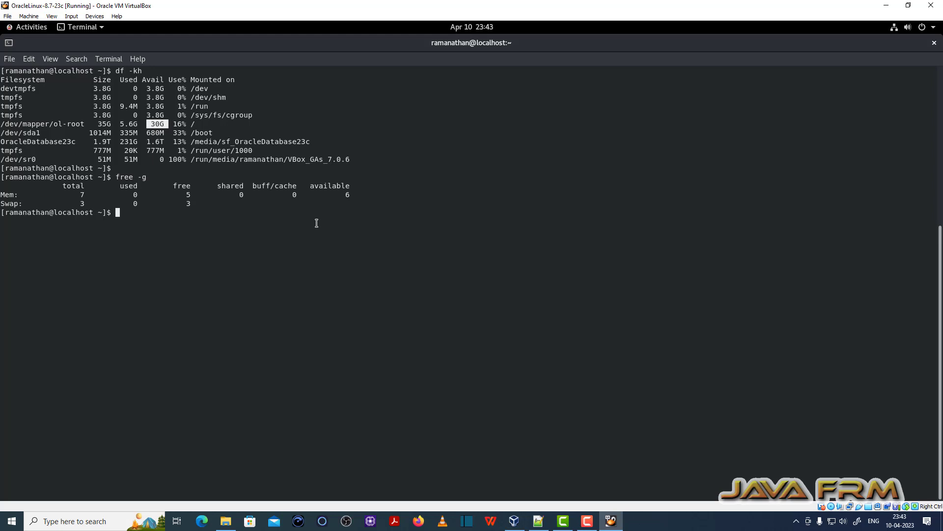
pyautogui.moveTo(78, 205); pyautogui.dragTo(199, 186)
pyautogui.click(188, 191)
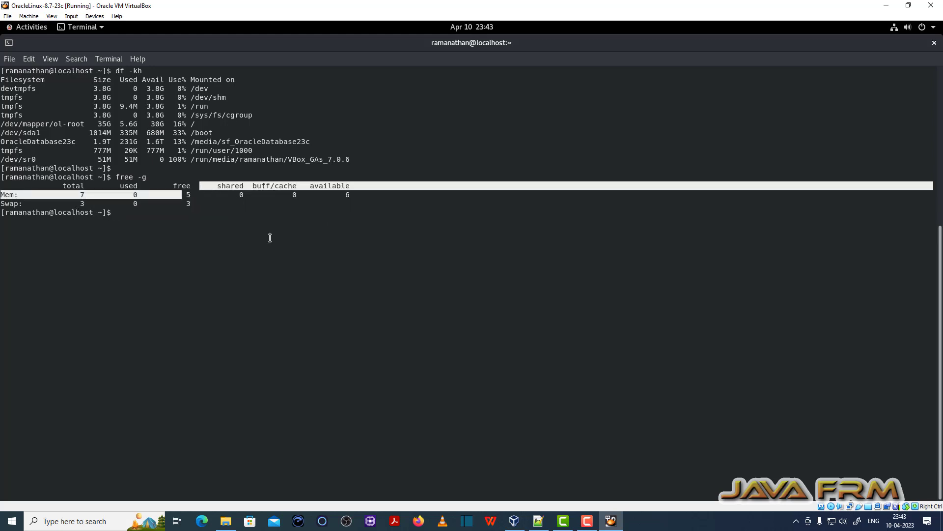
pyautogui.click(273, 240)
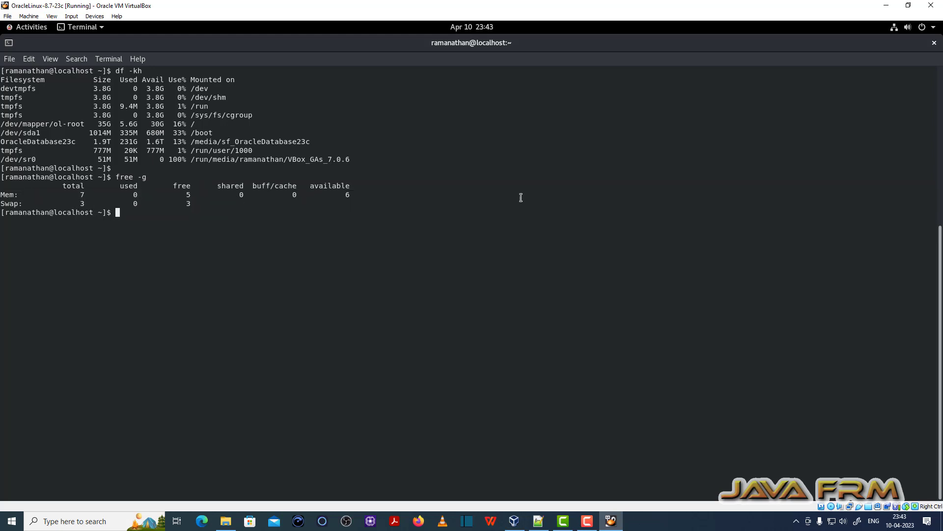
# - Close the terminal and open GNOME Settings at Details > Users
pyautogui.click(935, 43)
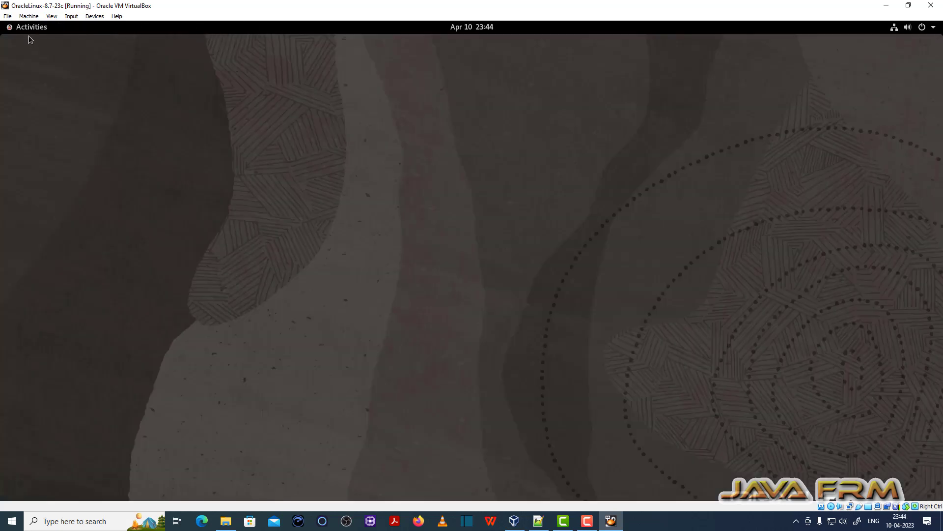
pyautogui.click(32, 29)
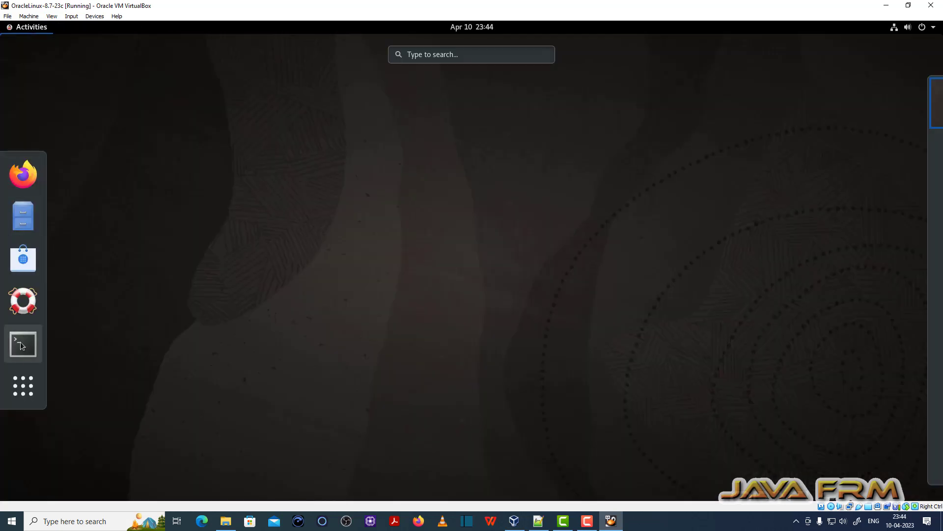
pyautogui.click(24, 388)
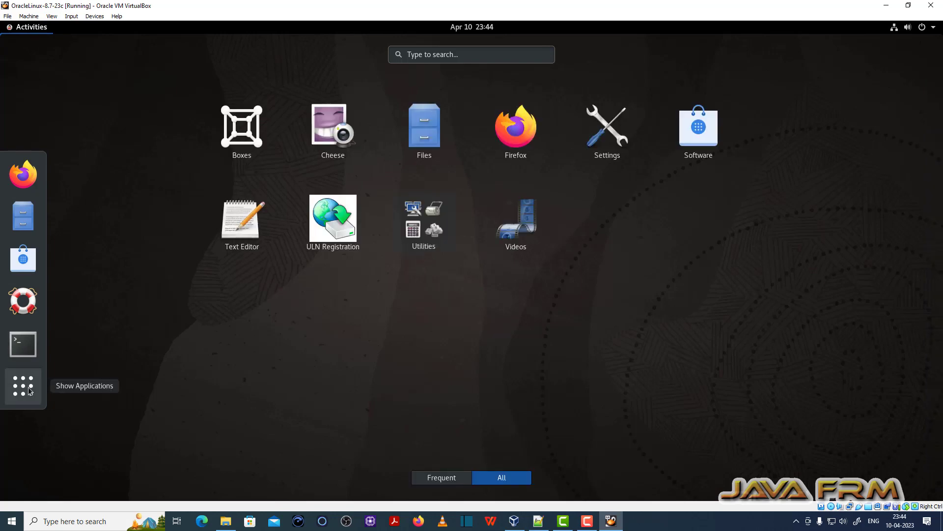
pyautogui.click(598, 140)
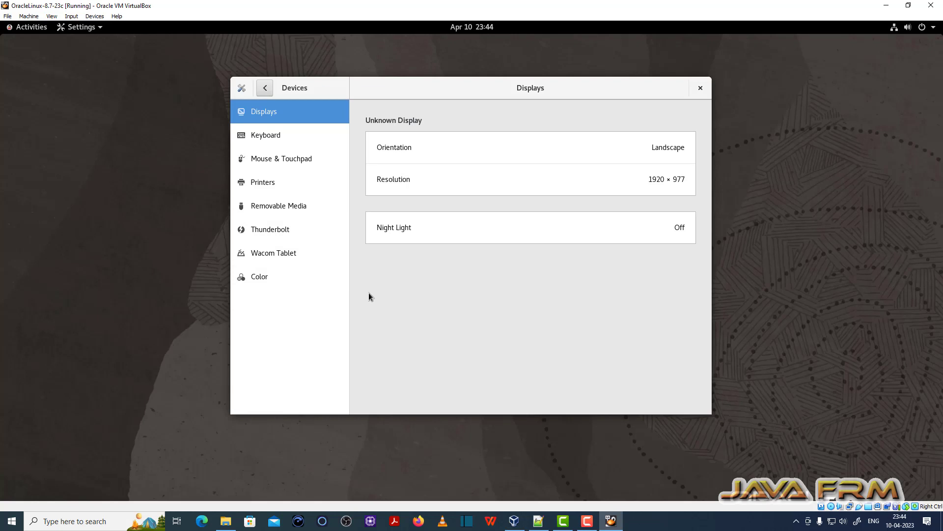
pyautogui.click(265, 88)
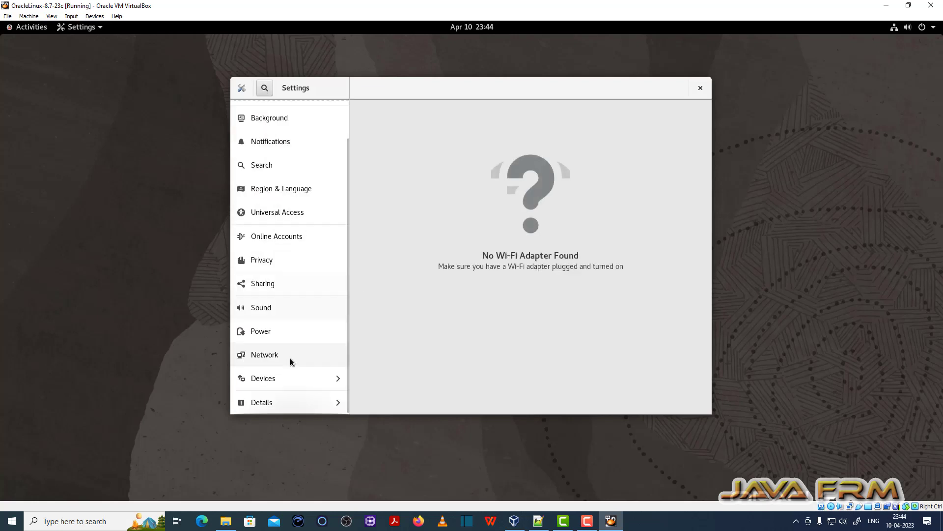
pyautogui.click(270, 404)
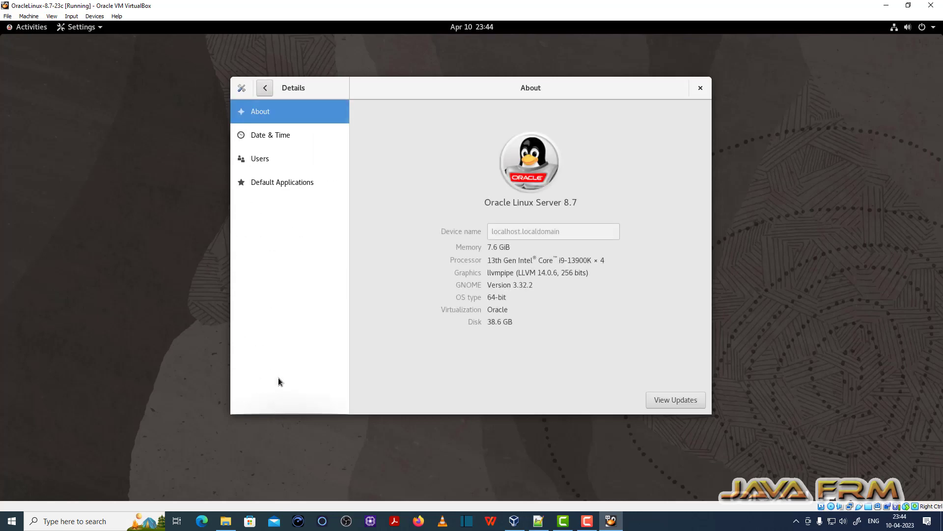
pyautogui.click(259, 161)
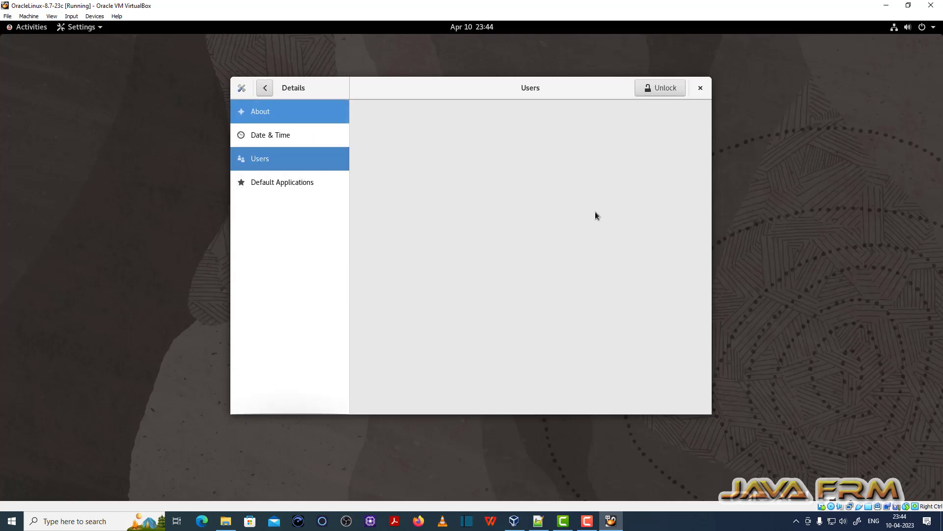
# - Unlock user management with the administrator password
pyautogui.click(667, 93)
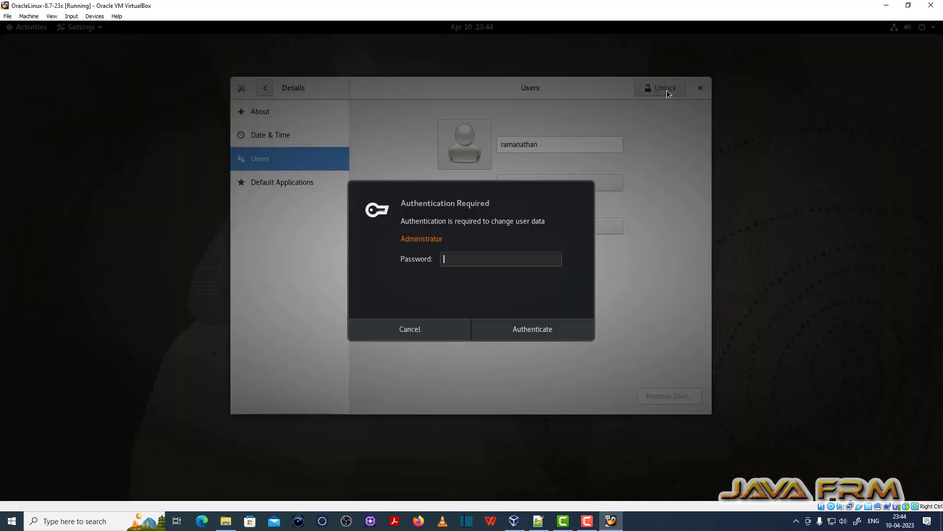
pyautogui.write('••••••••••••')
pyautogui.press('Return')
# - Add user 'oracle', entering and confirming its password now
pyautogui.click(667, 93)
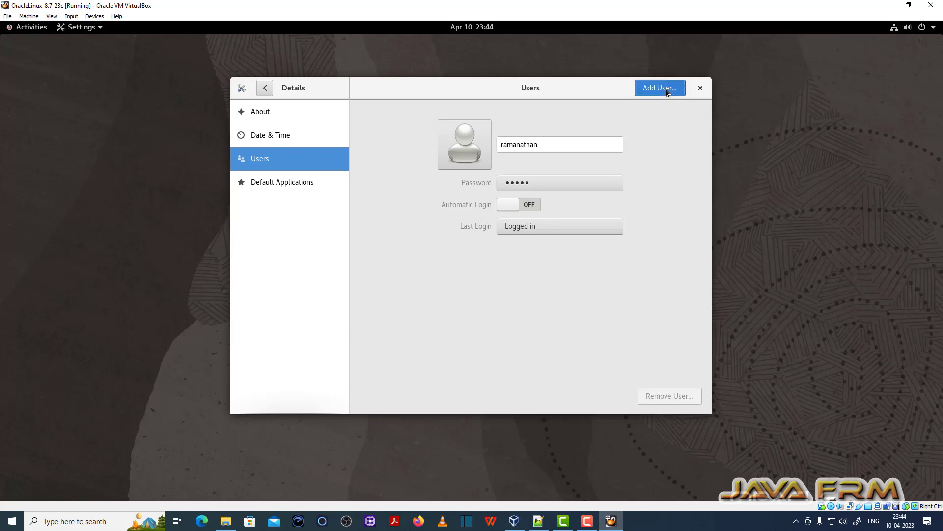
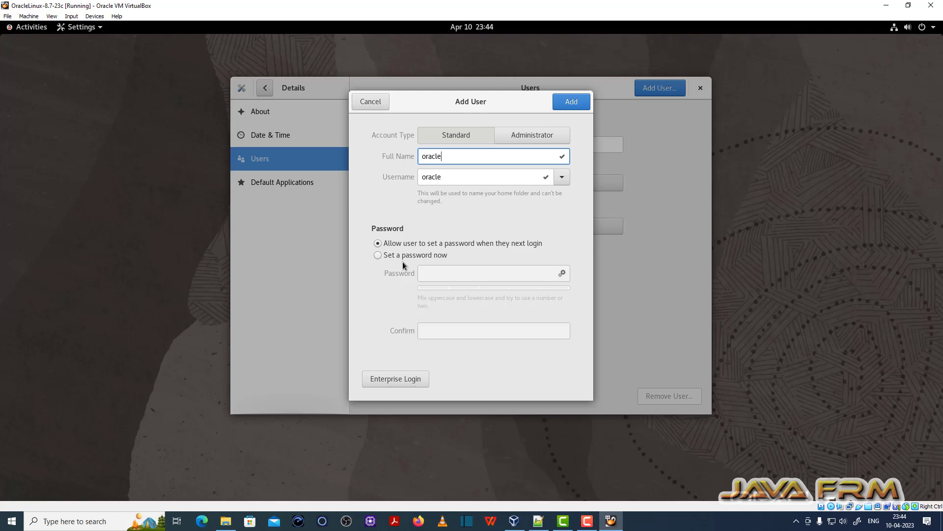
pyautogui.click(378, 255)
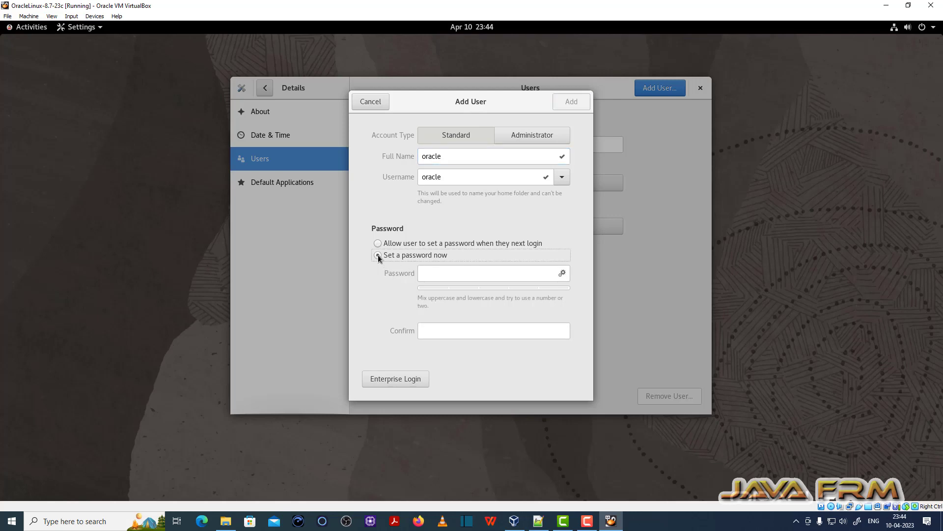
pyautogui.click(447, 279)
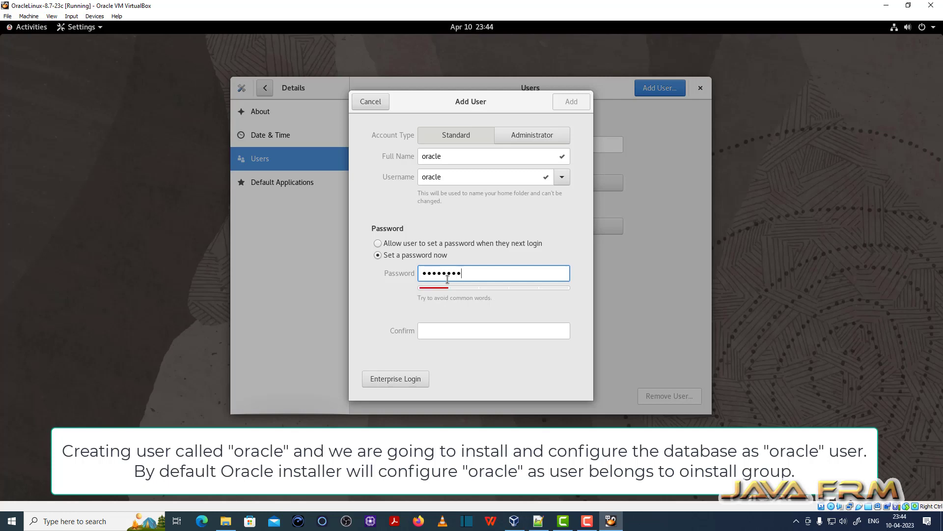
pyautogui.click(441, 334)
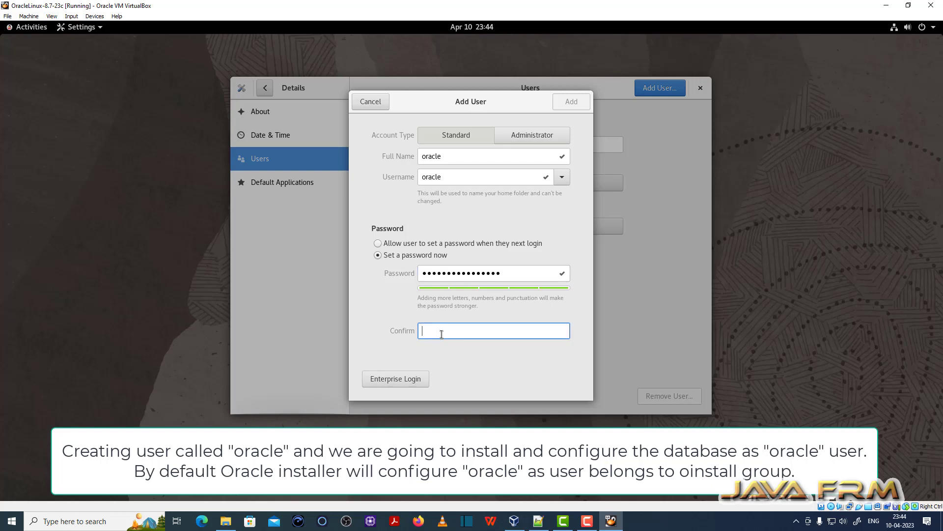
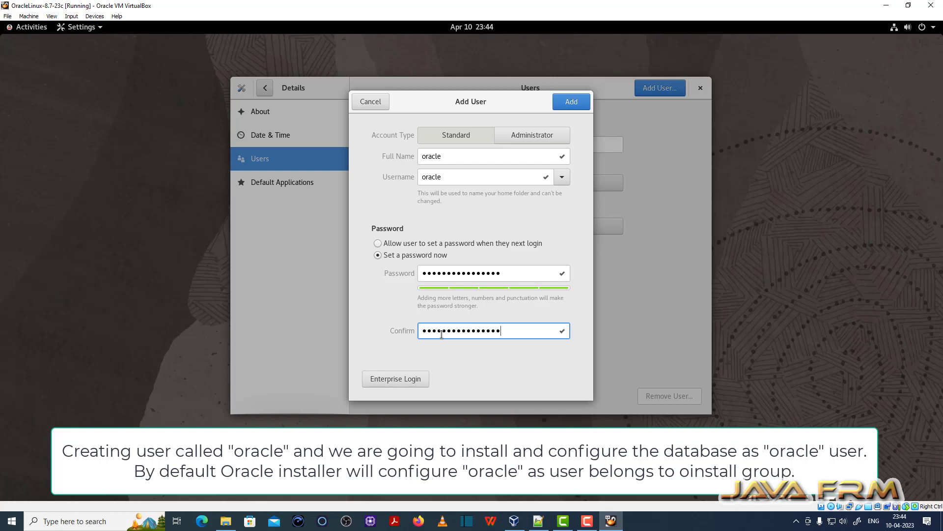
pyautogui.click(573, 103)
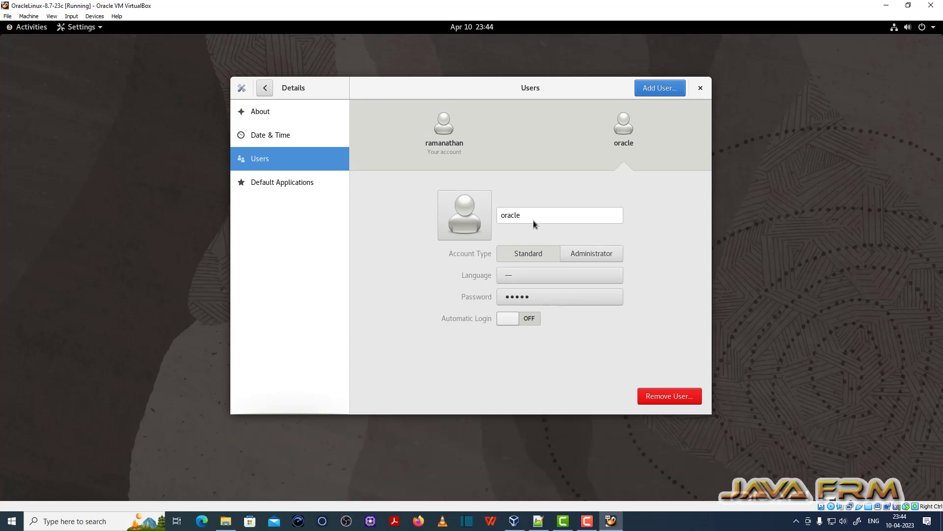
# - Close Settings and log out of the current user's session from the system menu
pyautogui.click(701, 88)
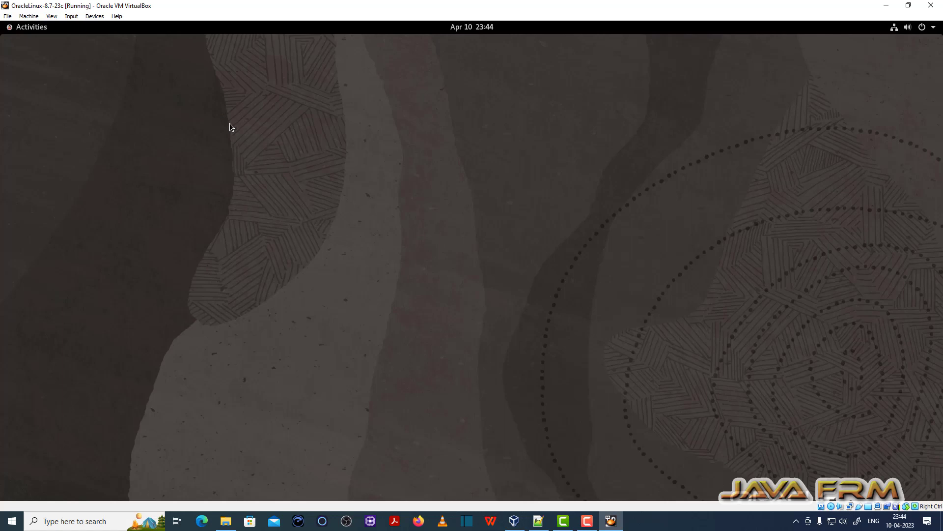
pyautogui.click(922, 27)
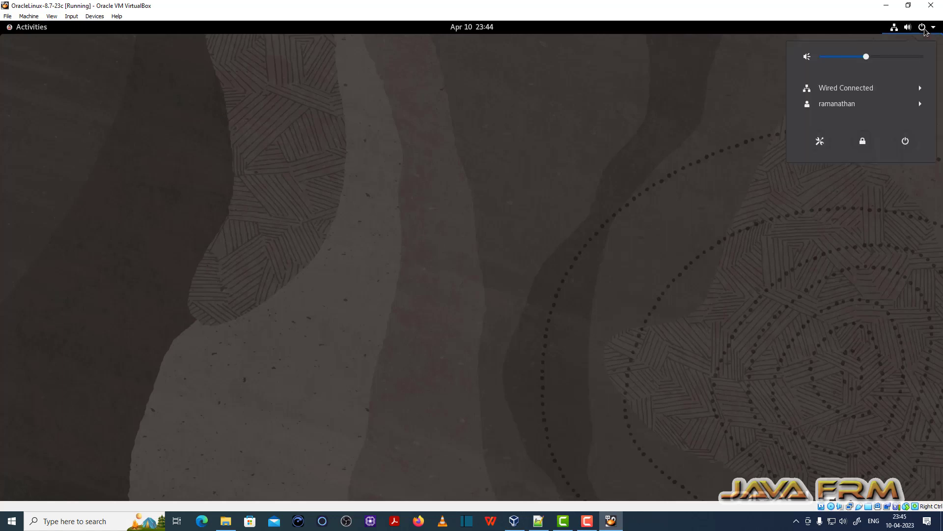
pyautogui.click(838, 105)
pyautogui.click(834, 143)
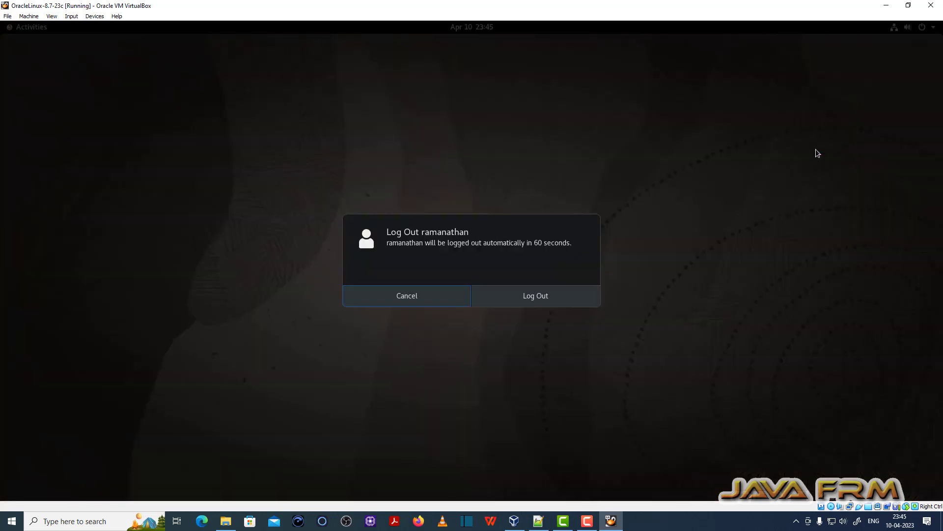
pyautogui.click(523, 298)
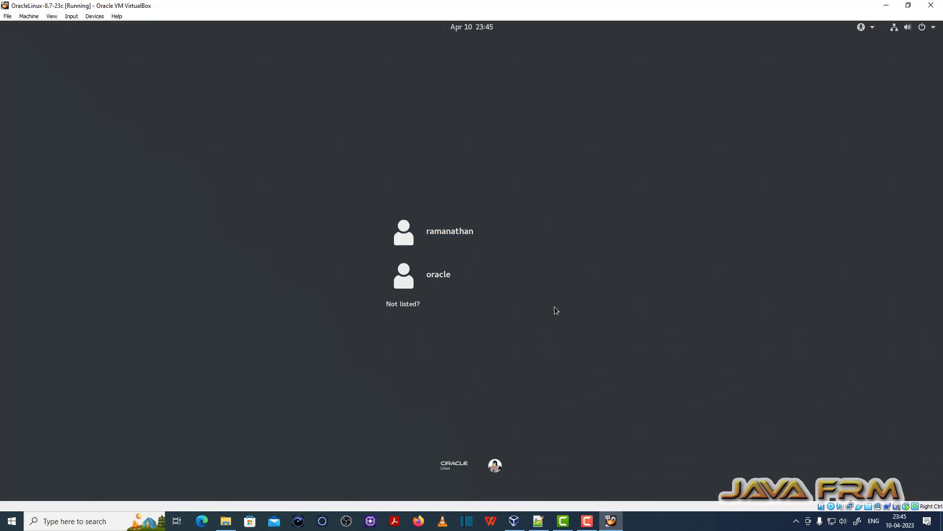
# - Sign in as oracle and finish first-run setup with English (US) and location services off
pyautogui.click(451, 285)
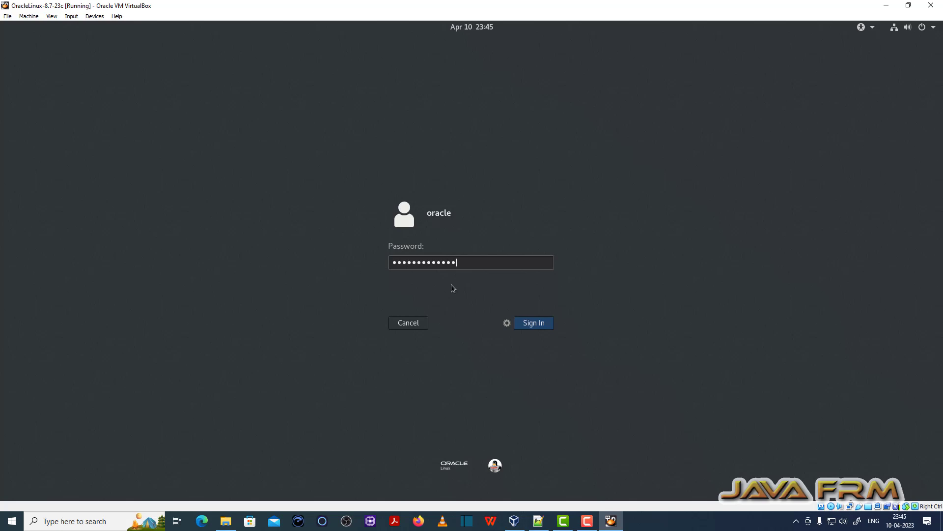
pyautogui.press('Return')
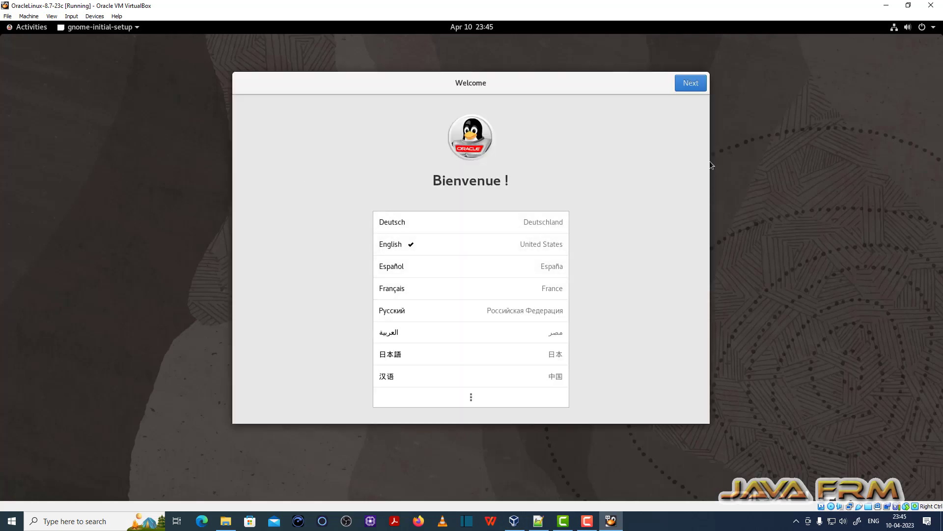
pyautogui.click(690, 88)
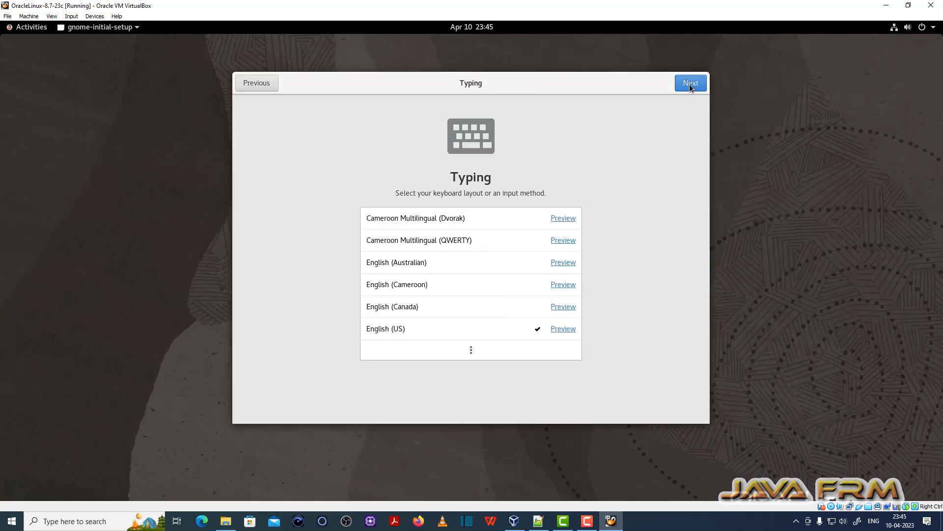
pyautogui.click(691, 88)
pyautogui.click(552, 217)
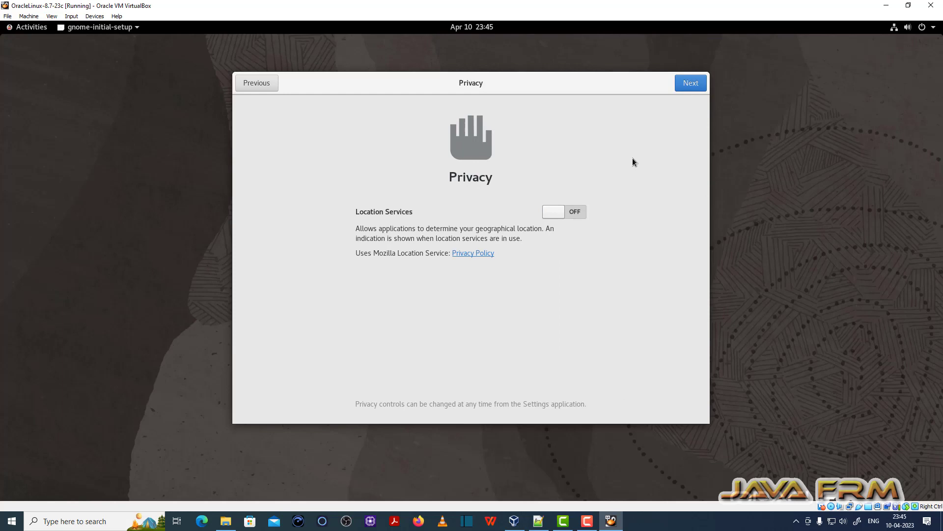
pyautogui.click(688, 87)
pyautogui.click(459, 339)
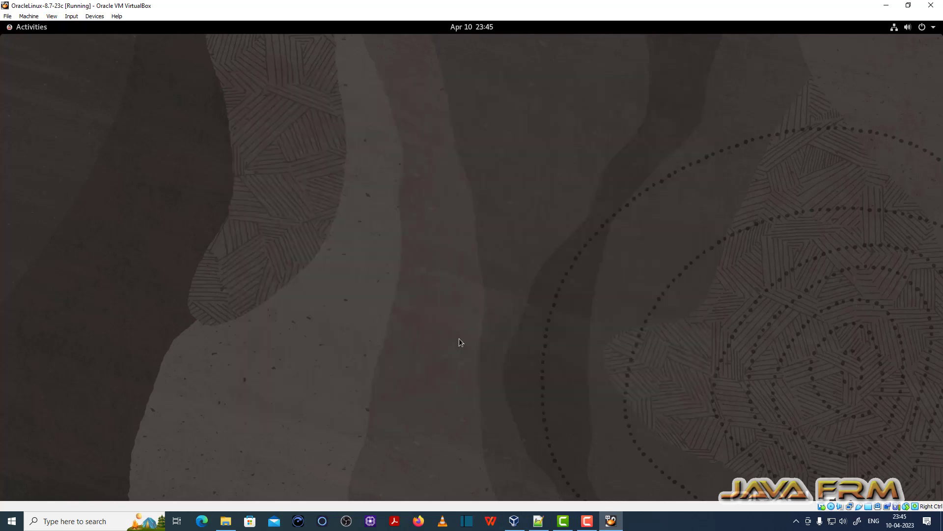
# - Close the help window, change to /media, list it, and switch to root with su
pyautogui.click(716, 81)
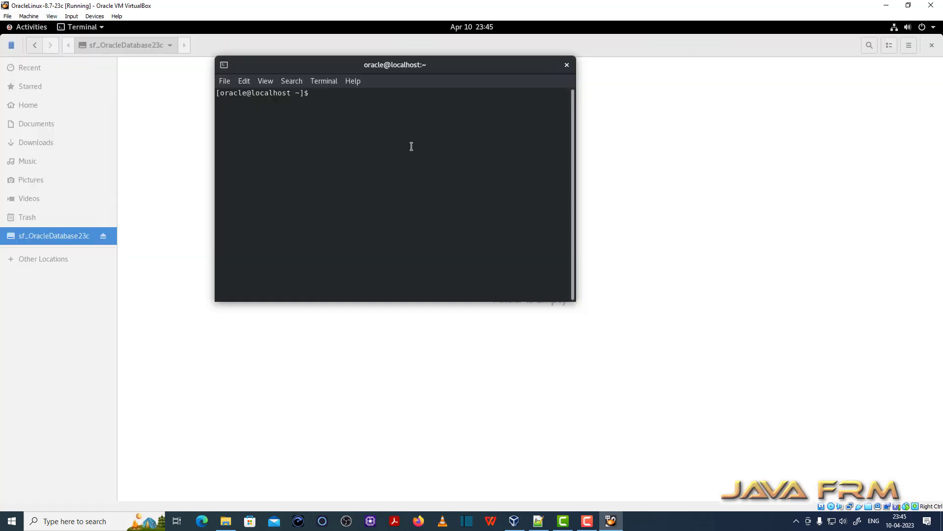
pyautogui.write('cd /media/')
pyautogui.press('Return')
pyautogui.write('ls')
pyautogui.press('Return')
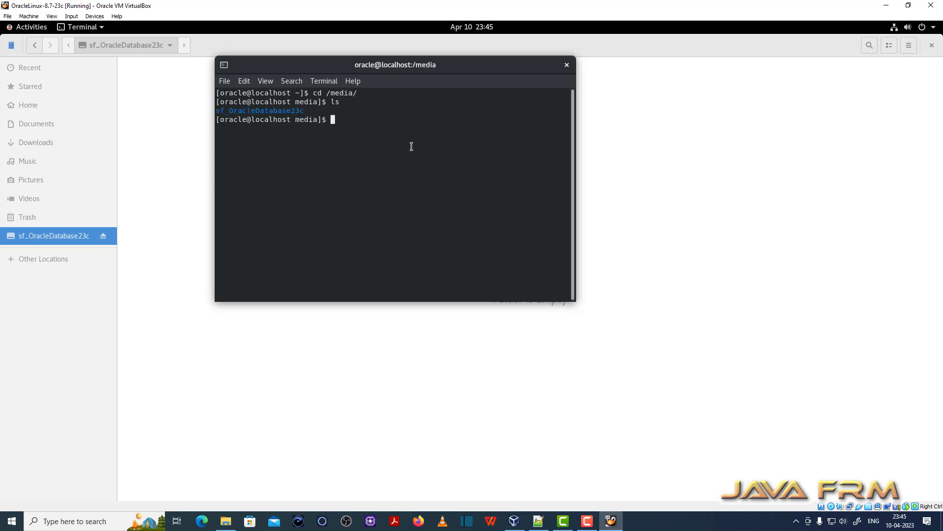
pyautogui.write('su')
pyautogui.press('Return')
# - As root, enter the sf_OracleDatabase23c shared folder and list its RPM files
pyautogui.press('Return')
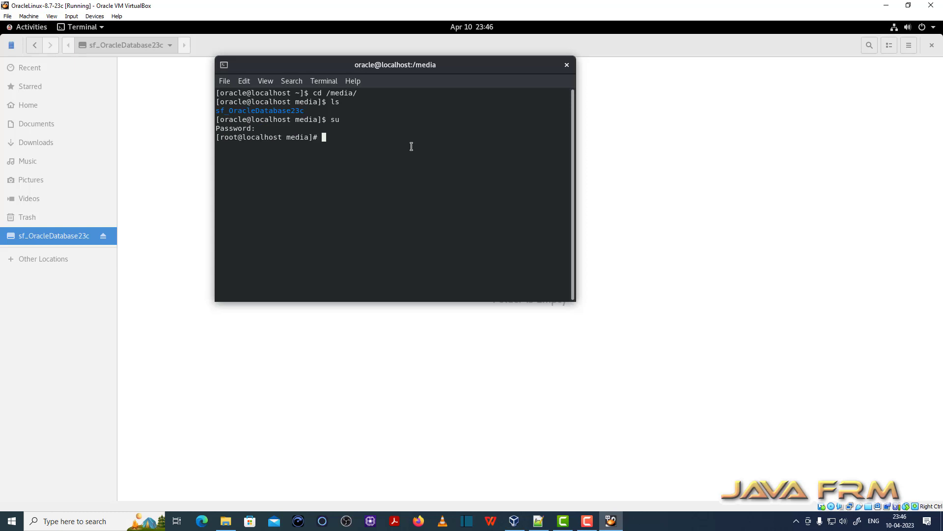
pyautogui.write('ls')
pyautogui.press('Return')
pyautogui.write('cd sf')
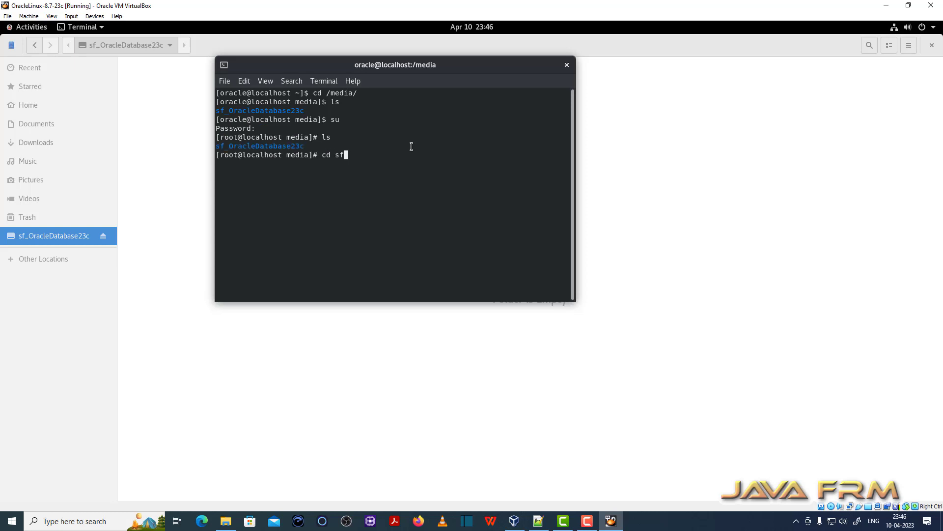
pyautogui.press('Tab')
pyautogui.press('Return')
pyautogui.write('ls')
pyautogui.press('Return')
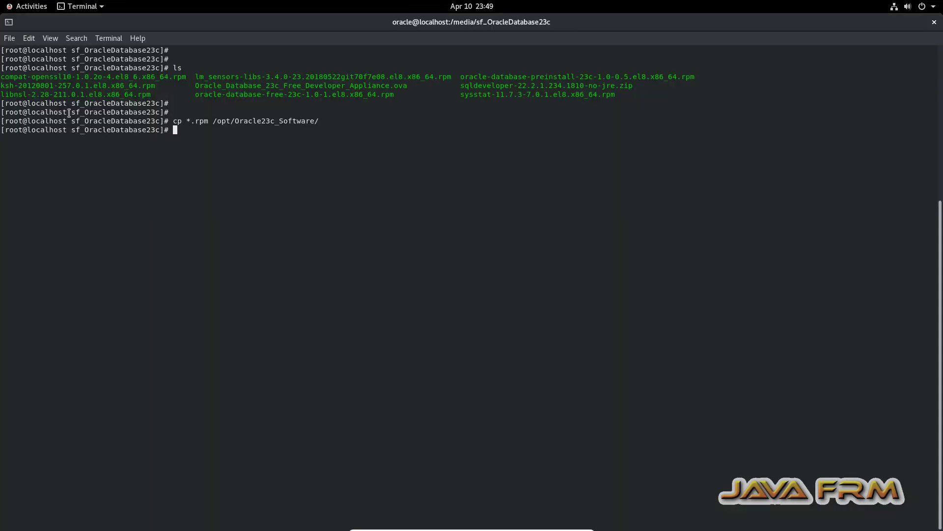
# - Close the terminal and switch GNOME Files to the detailed list view
pyautogui.click(934, 23)
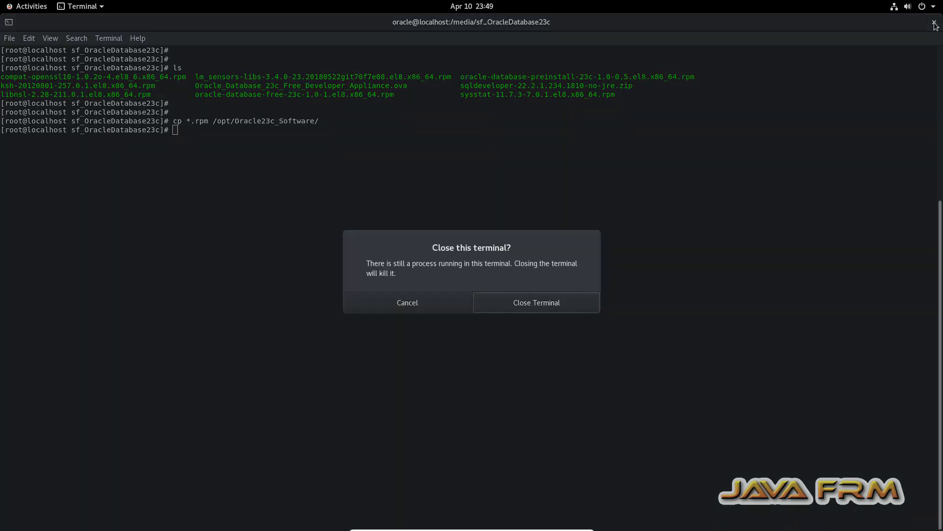
pyautogui.click(521, 304)
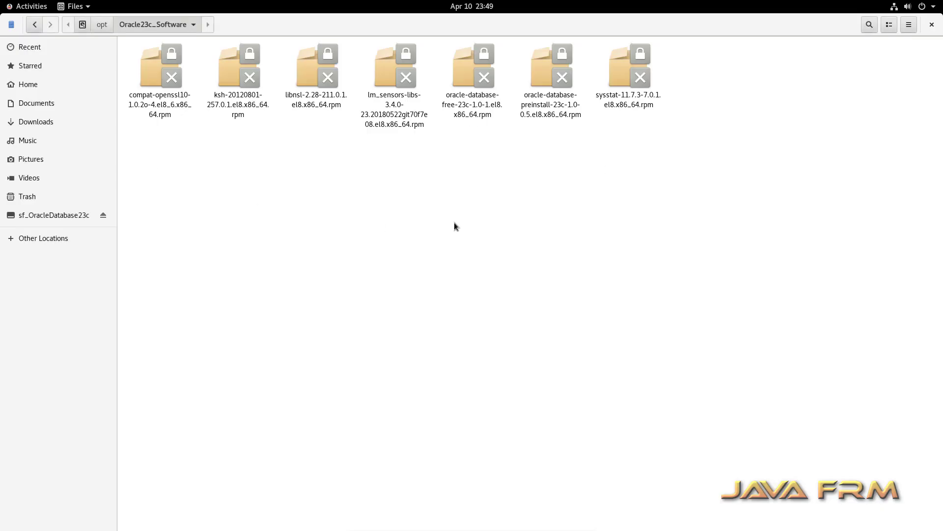
pyautogui.click(890, 25)
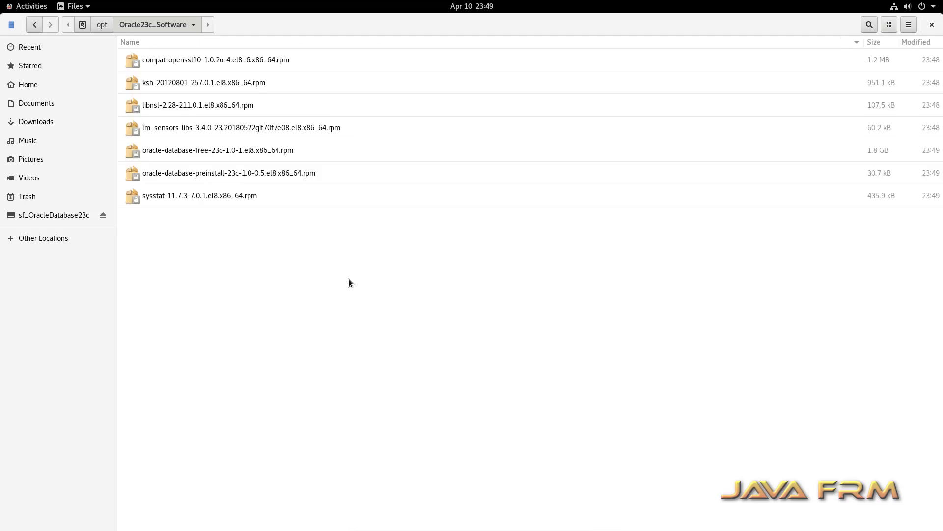
# - Review the seven copied RPMs and open a terminal in /opt/Oracle23c_Software
pyautogui.click(214, 175)
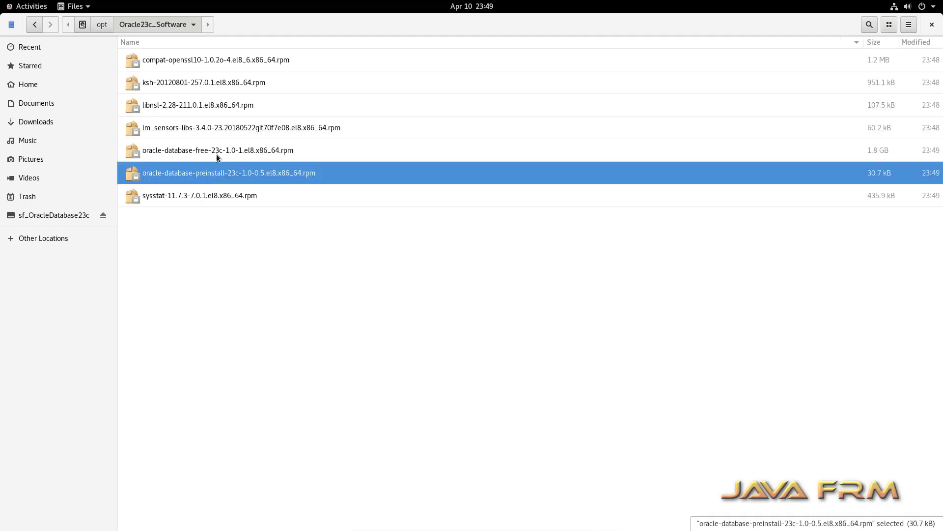
pyautogui.click(217, 154)
pyautogui.click(211, 196)
pyautogui.click(205, 129)
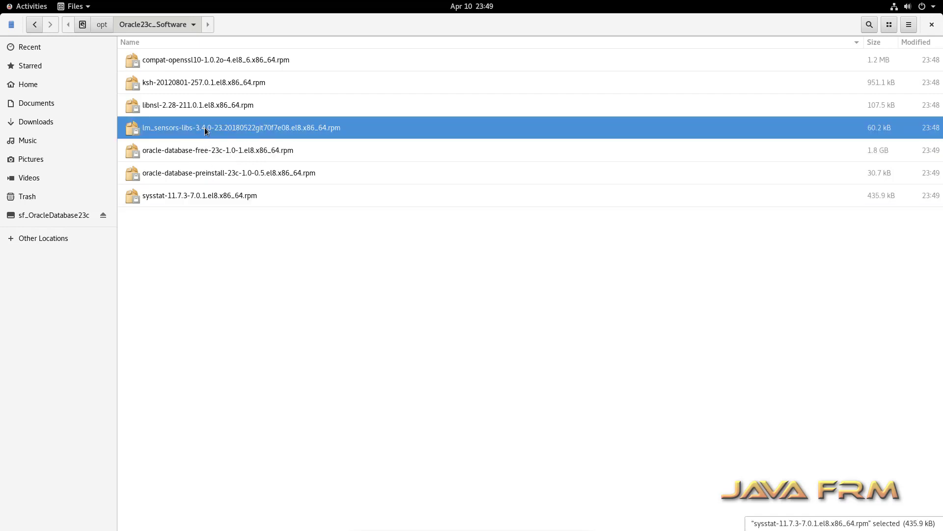
pyautogui.click(202, 104)
pyautogui.click(207, 81)
pyautogui.click(208, 68)
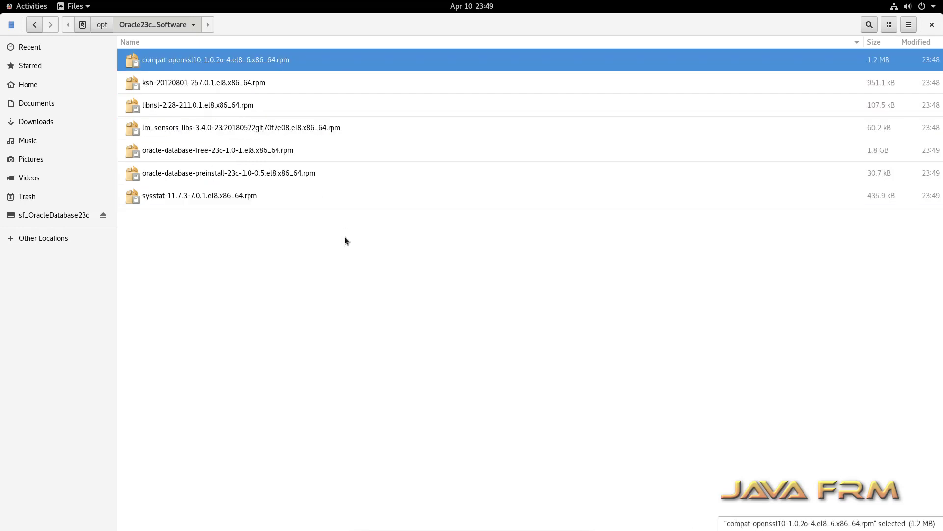
pyautogui.rightClick(301, 276)
# - Open a maximized terminal in Oracle23c_Software, switch to root with su, and list the files
pyautogui.click(373, 337)
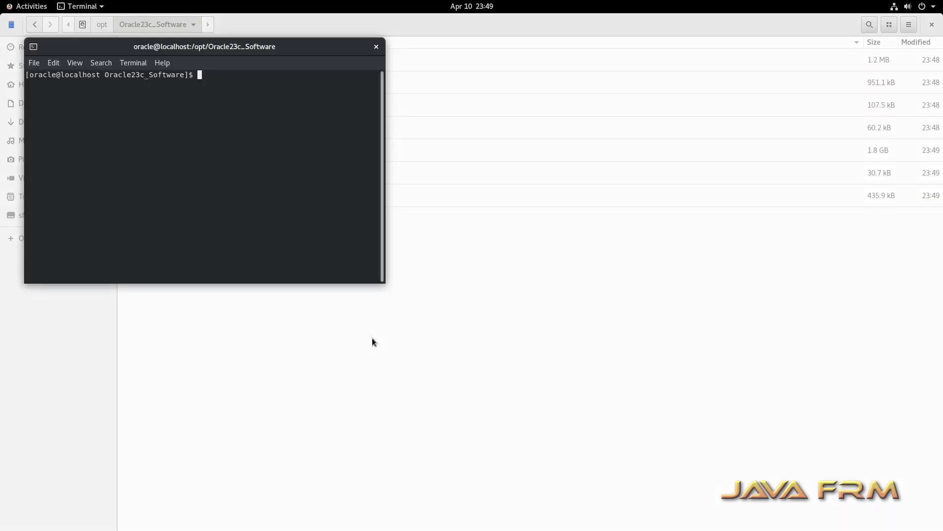
pyautogui.doubleClick(266, 47)
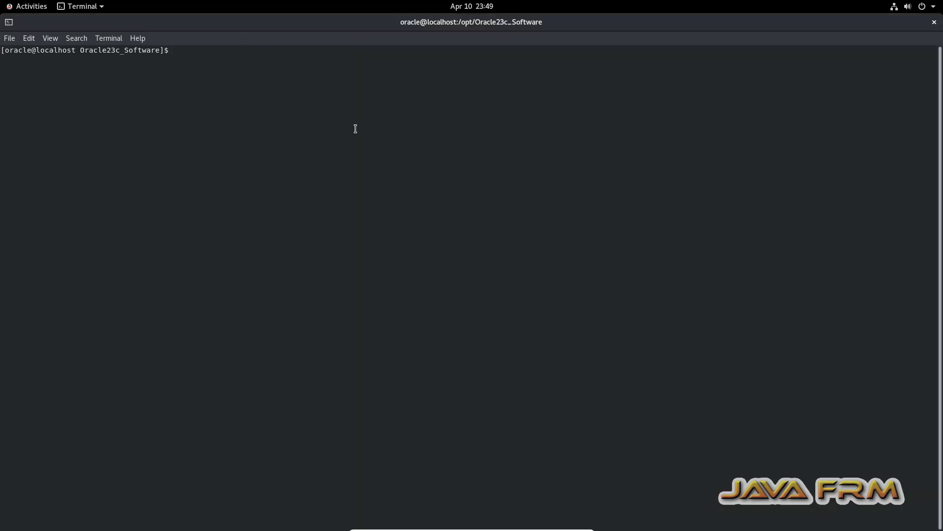
pyautogui.write('su')
pyautogui.press('Return')
pyautogui.press('Return')
pyautogui.write('ls')
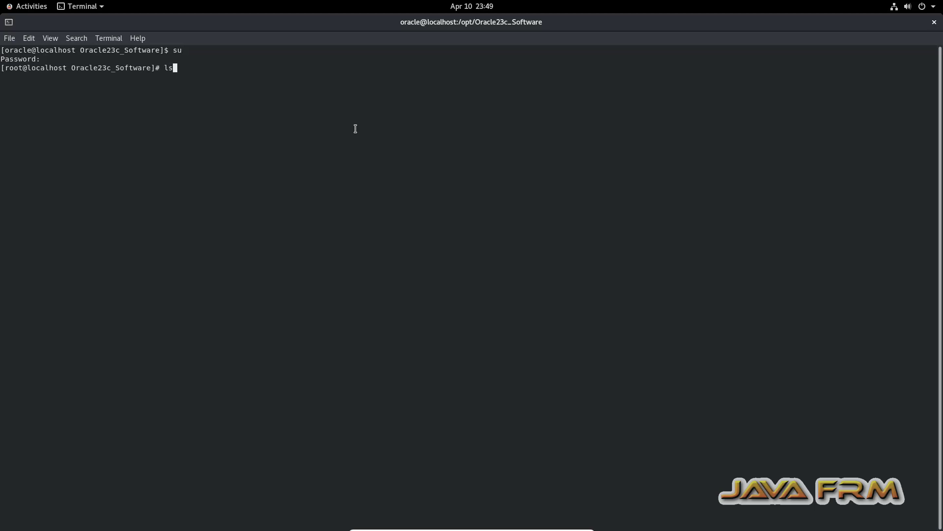
pyautogui.press('Return')
# - Install compat-openssl10, ksh, libnsl, lm_sensors-libs and sysstat with rpm -ivh, then start the preinstall command
pyautogui.write('rpm ')
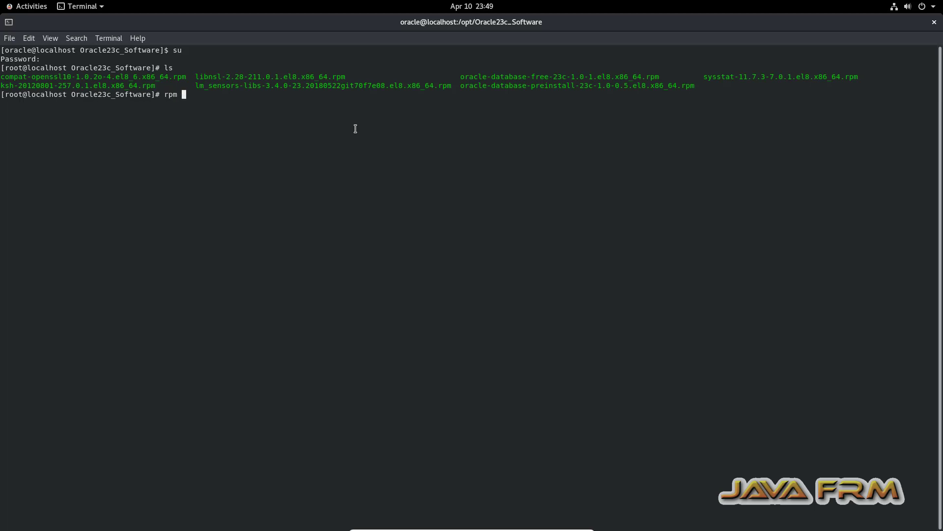
pyautogui.write('-ivh compat')
pyautogui.press('Tab')
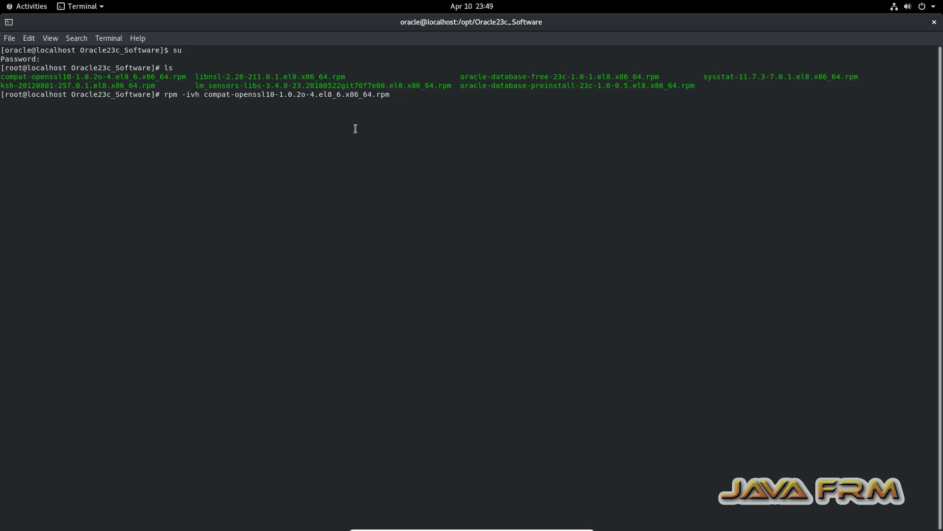
pyautogui.write('k')
pyautogui.press('Tab')
pyautogui.write('lib')
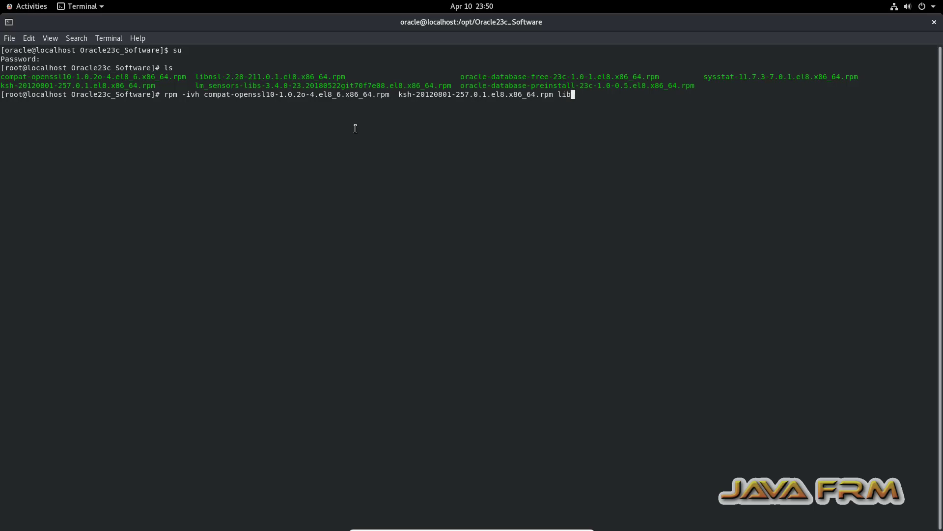
pyautogui.press('Tab')
pyautogui.write('lm_s')
pyautogui.press('Tab')
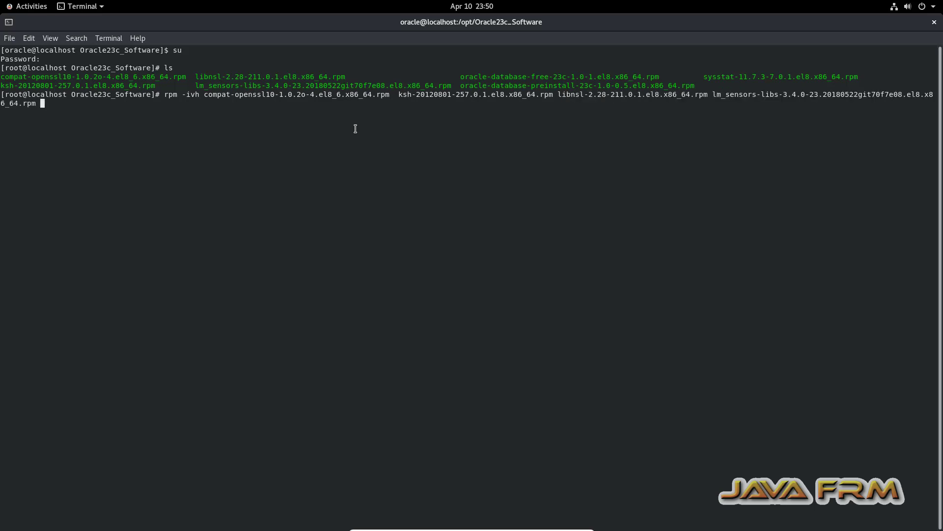
pyautogui.write('syss')
pyautogui.press('Tab')
pyautogui.press('Return')
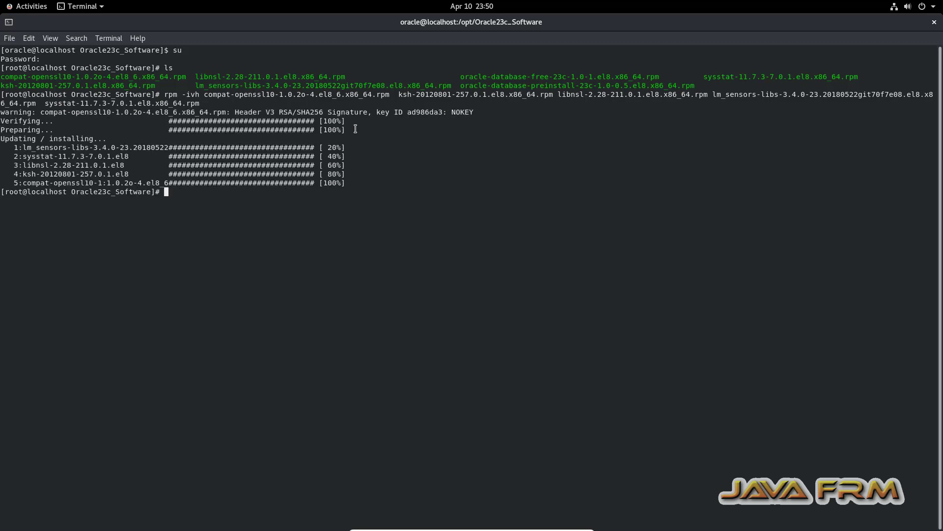
pyautogui.press('Return')
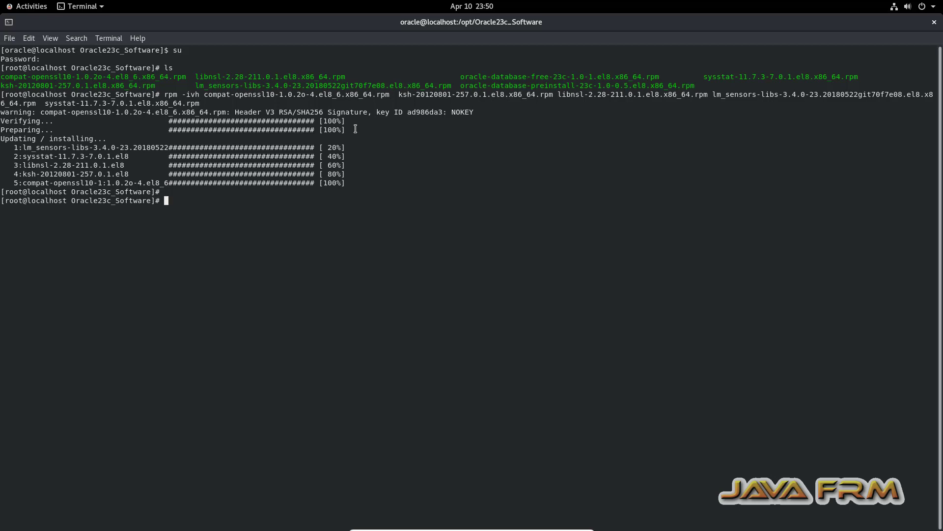
pyautogui.write('rpm -ivh oracle-d')
# - Install oracle-database-preinstall-23c-1.0-0.5.el8.x86_64.rpm with rpm -ivh
pyautogui.press('Tab')
pyautogui.write('pr')
pyautogui.press('Tab')
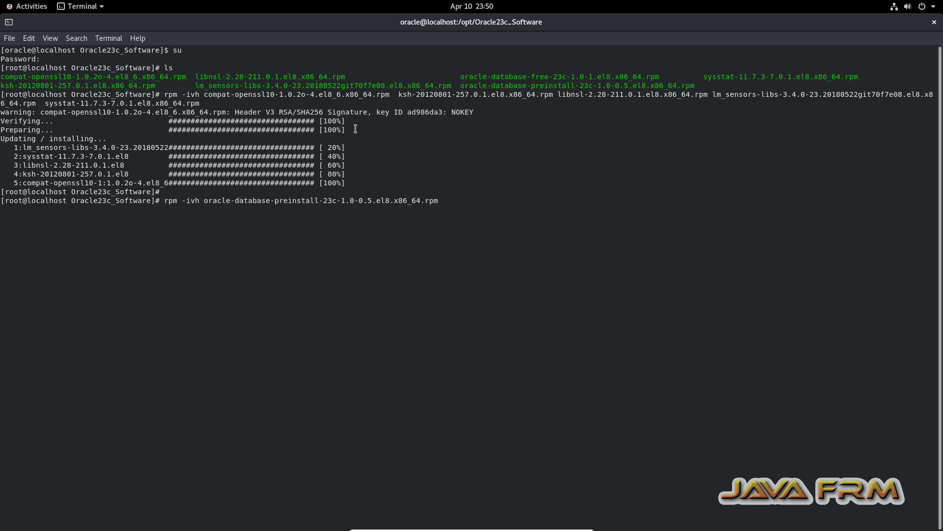
pyautogui.press('Return')
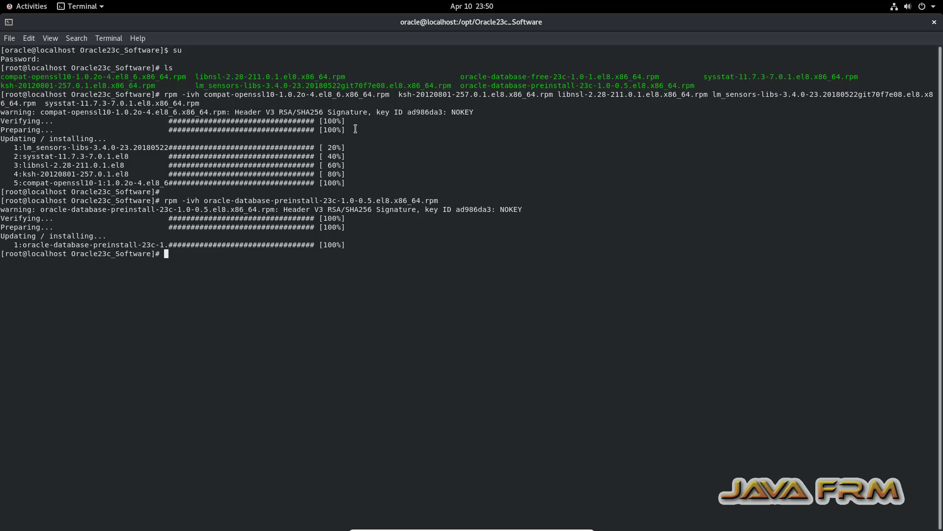
# - Install oracle-database-free-23c-1.0-1.el8.x86_64.rpm with rpm -ivh
pyautogui.write('rpm -ivh oracle-database-free-23')
pyautogui.press('Tab')
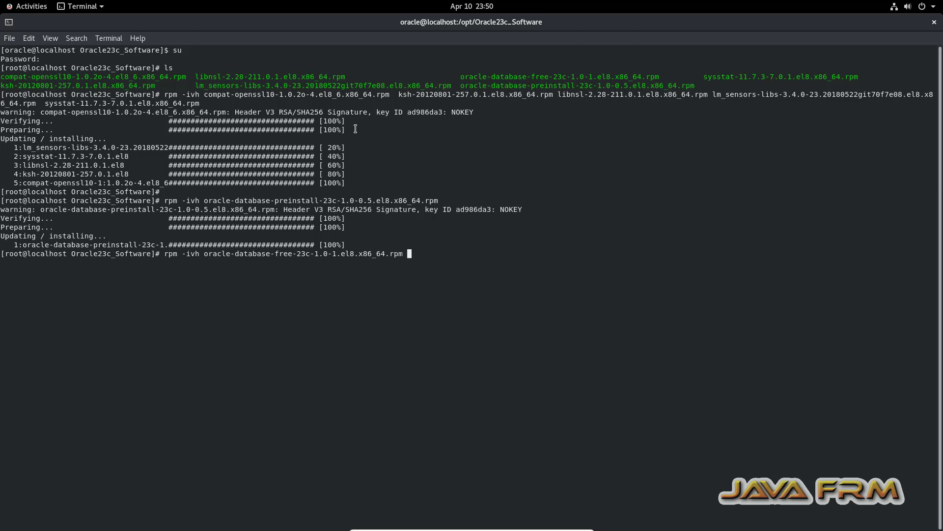
pyautogui.press('Return')
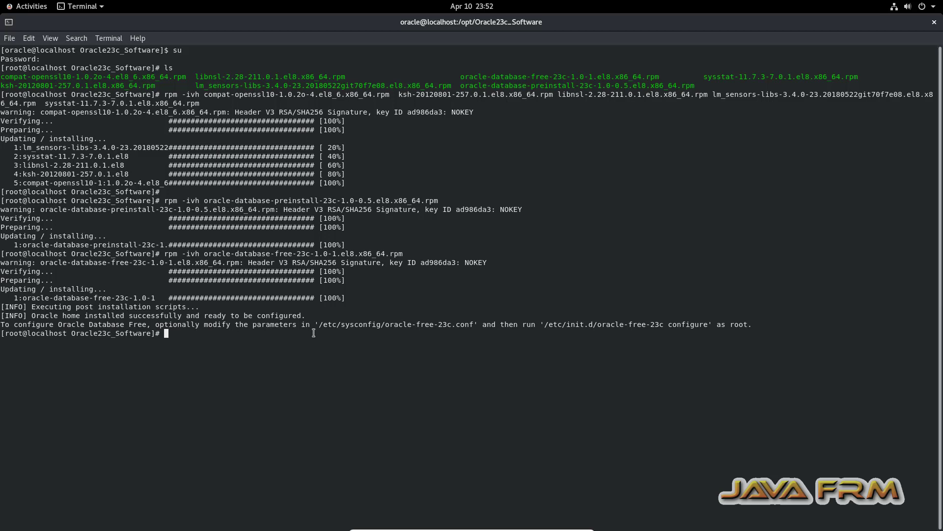
# - Copy the /etc/sysconfig/oracle-free-23c.conf path from the output and type vim at the prompt
pyautogui.moveTo(319, 324); pyautogui.dragTo(469, 322)
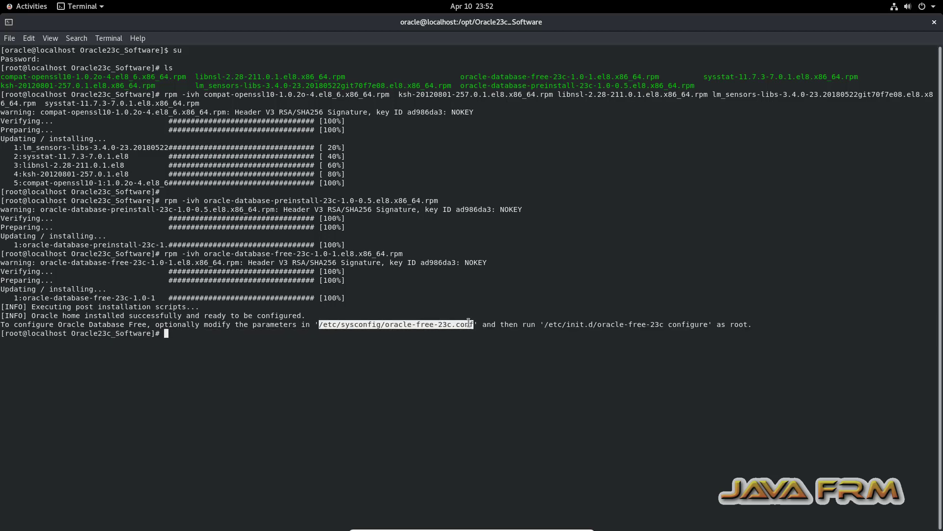
pyautogui.rightClick(469, 323)
pyautogui.click(497, 330)
pyautogui.write('vim')
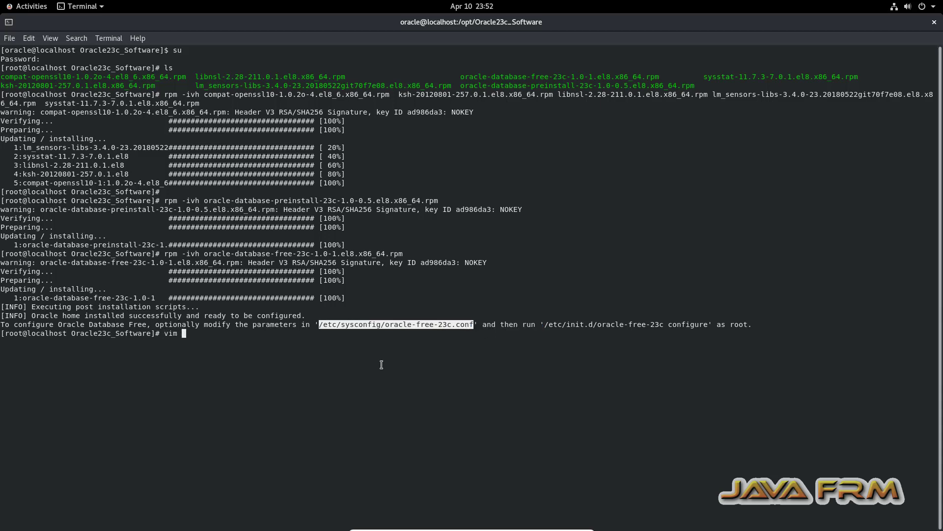
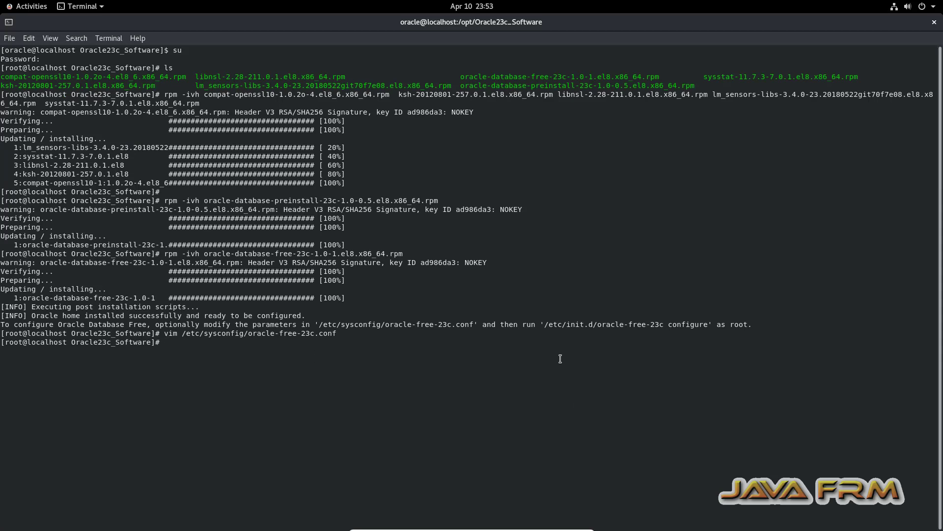
# - Copy and run the /etc/init.d/oracle-free-23c configure command, entering the database account password
pyautogui.moveTo(545, 325); pyautogui.dragTo(708, 327)
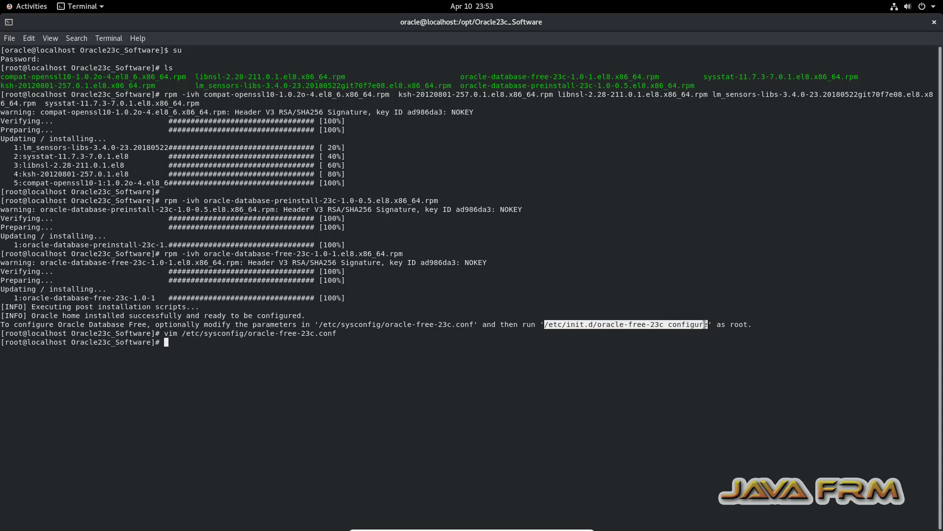
pyautogui.rightClick(703, 324)
pyautogui.click(722, 333)
pyautogui.rightClick(192, 353)
pyautogui.click(204, 390)
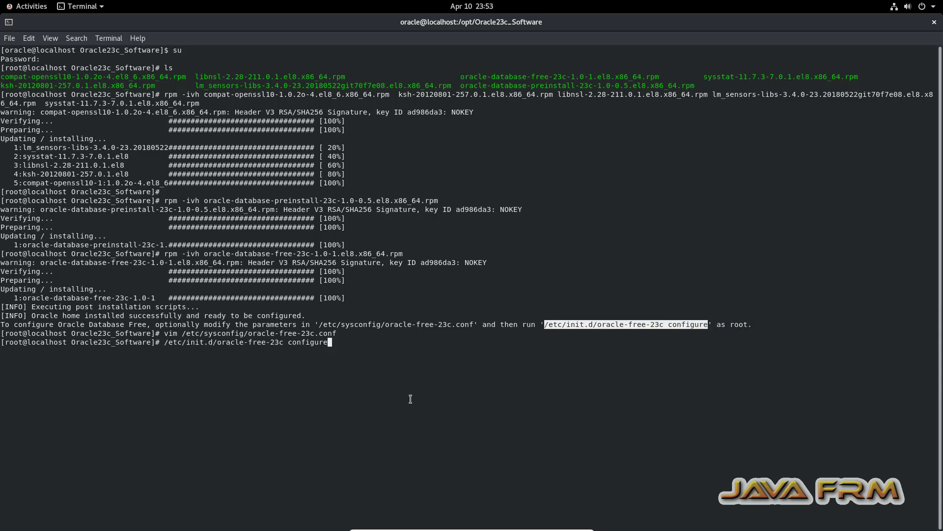
pyautogui.press('Return')
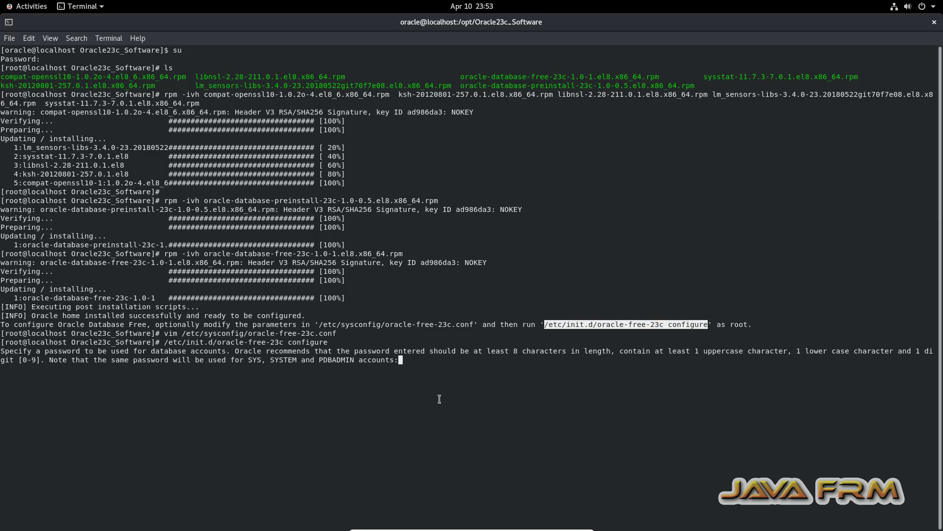
pyautogui.press('Return')
pyautogui.press('Return')
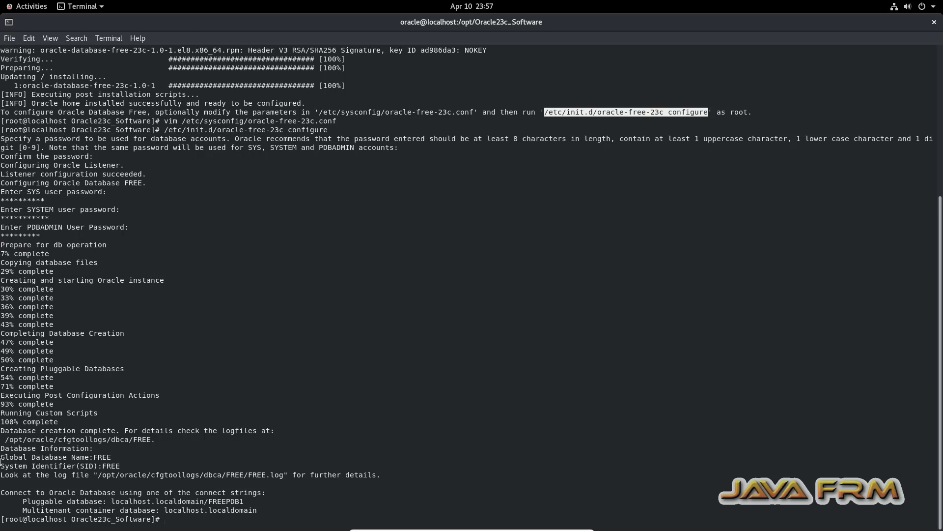
pyautogui.moveTo(1, 431); pyautogui.dragTo(76, 448)
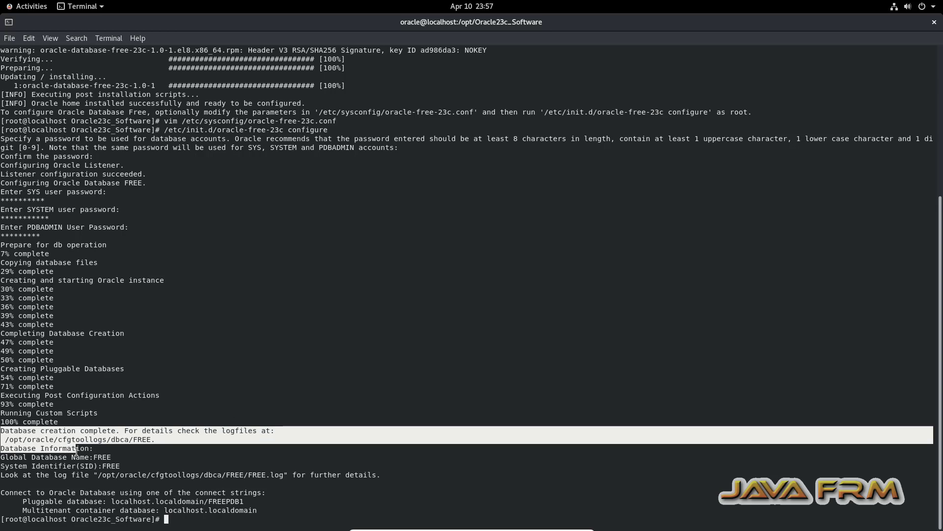
pyautogui.moveTo(76, 450); pyautogui.dragTo(187, 482)
pyautogui.click(238, 464)
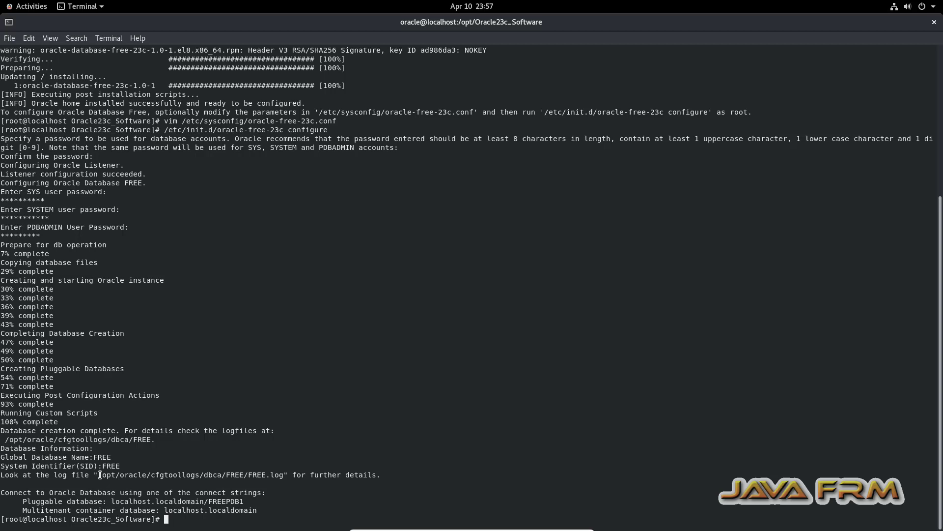
pyautogui.moveTo(100, 475); pyautogui.dragTo(284, 474)
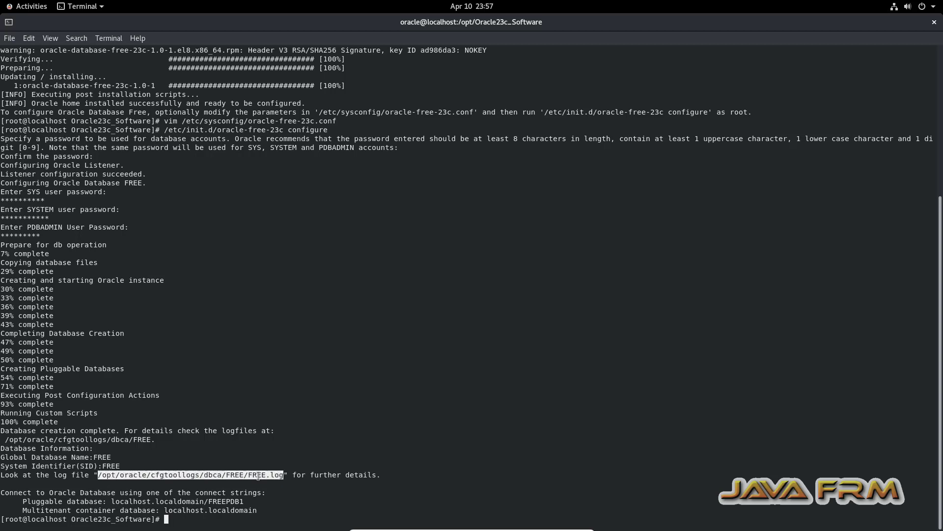
pyautogui.click(186, 504)
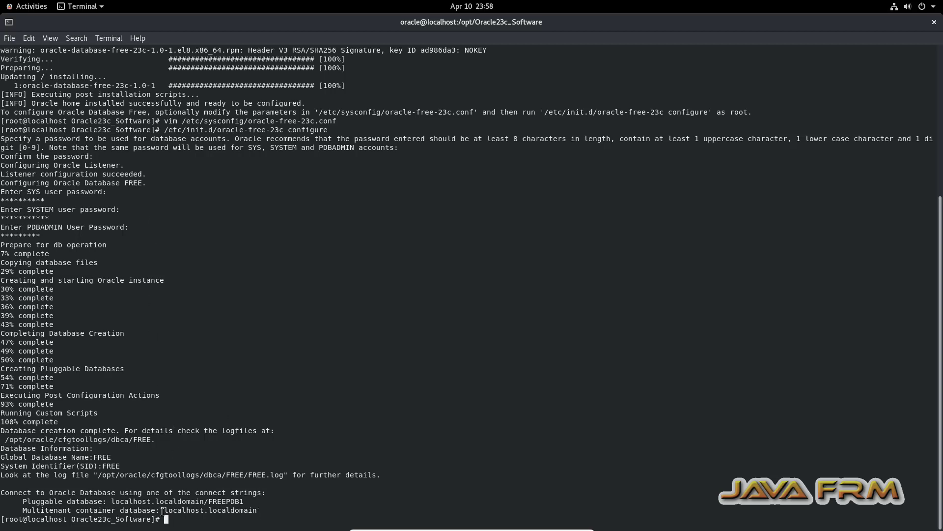
pyautogui.click(26, 9)
# - Browse from Other Locations > Computer to /opt/oracle/product/23c/dbhomeFree
pyautogui.click(219, 293)
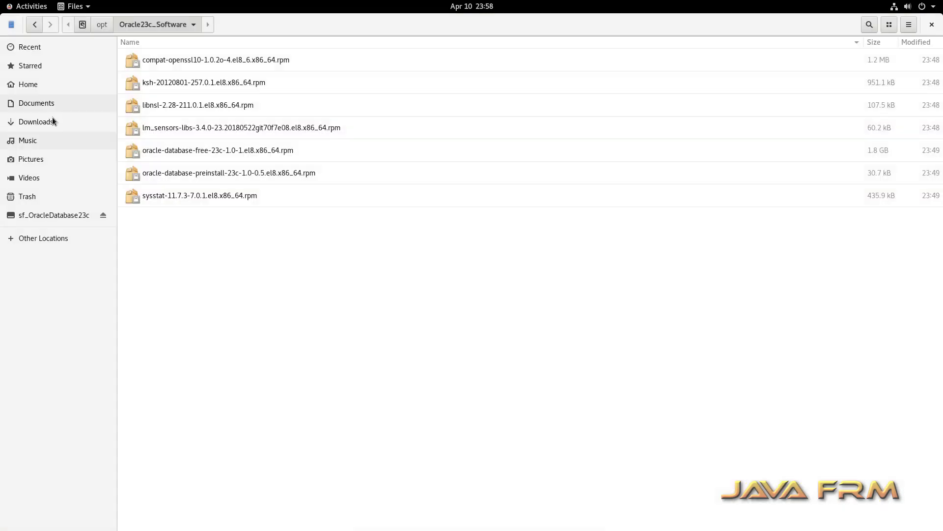
pyautogui.click(45, 239)
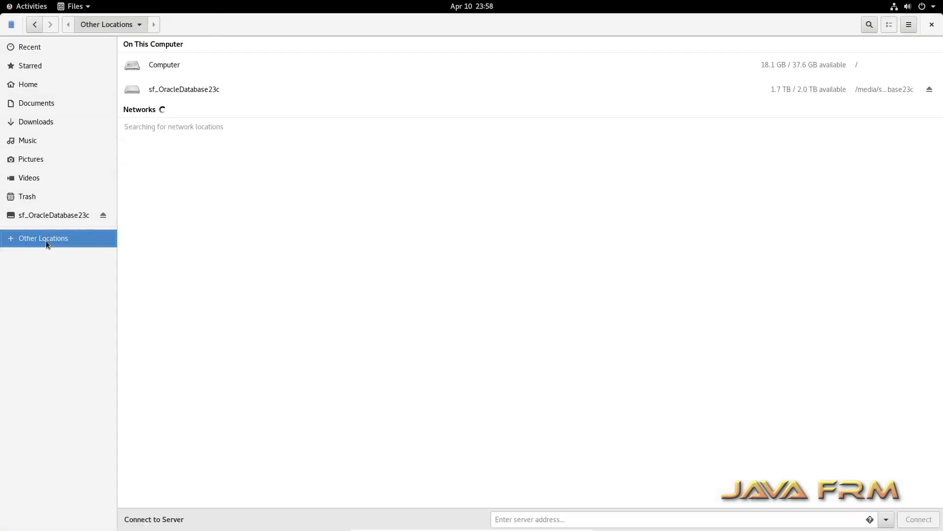
pyautogui.click(156, 72)
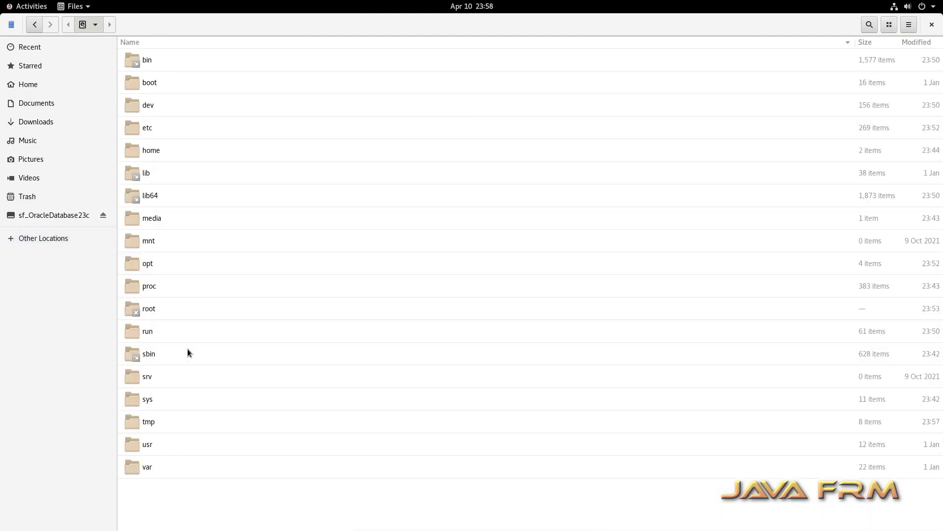
pyautogui.doubleClick(147, 267)
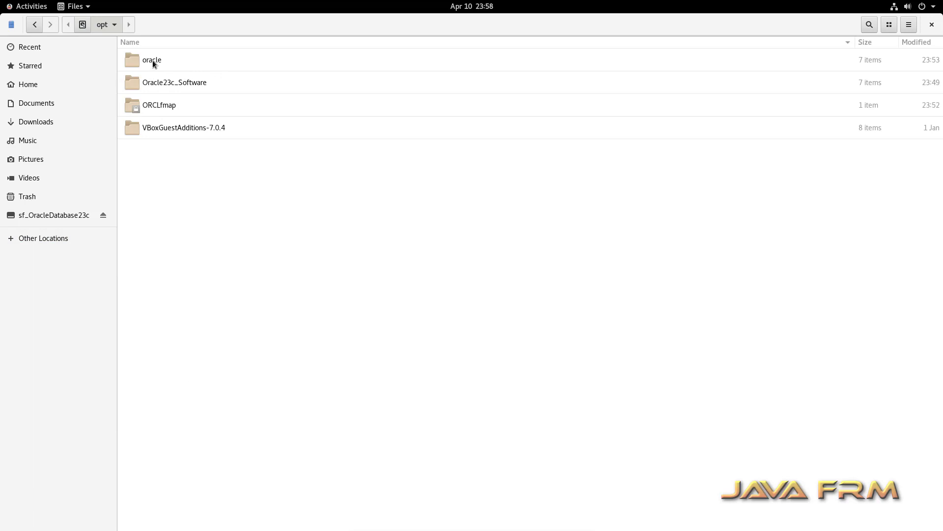
pyautogui.doubleClick(152, 59)
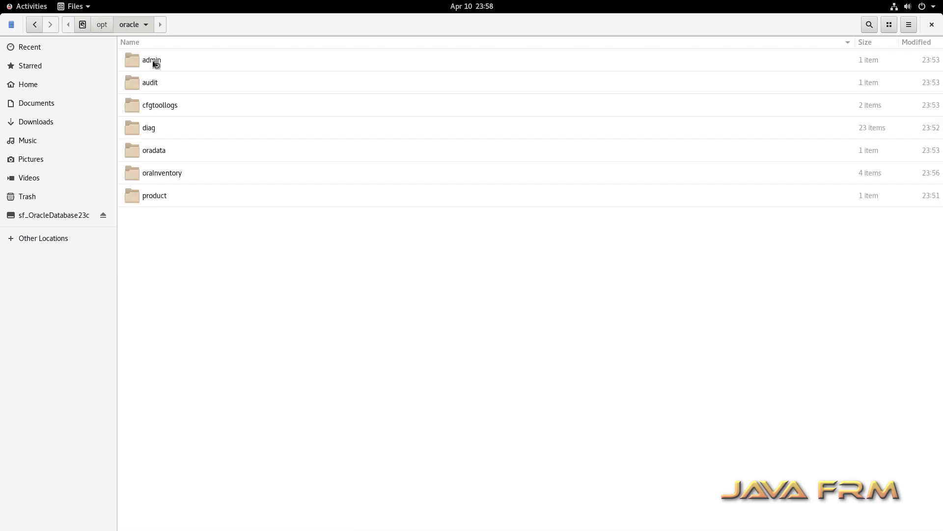
pyautogui.doubleClick(157, 197)
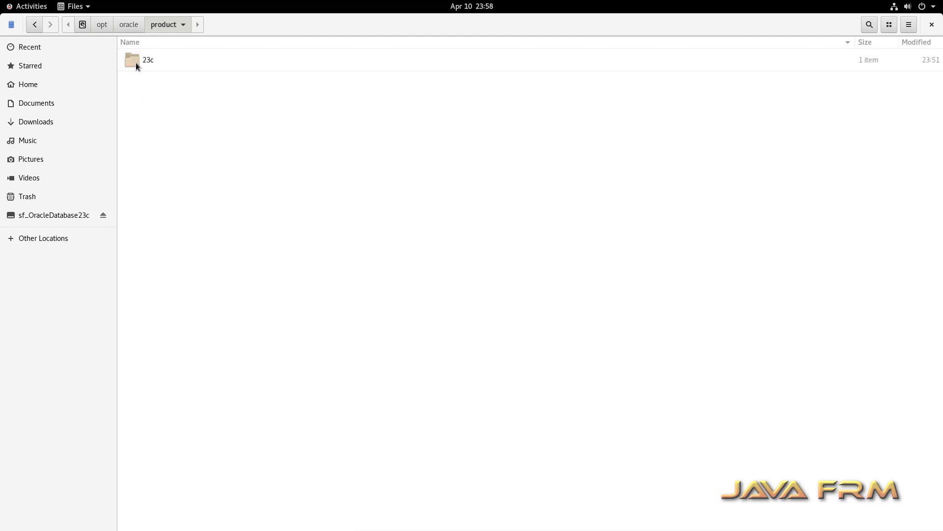
pyautogui.doubleClick(137, 65)
pyautogui.doubleClick(161, 64)
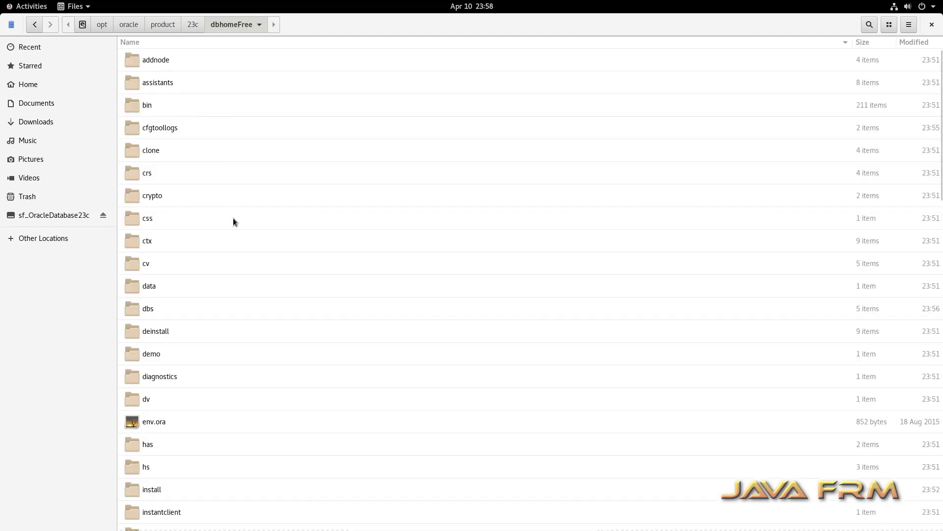
# - Inspect the dbhomeFree bin folder in icon and list views, then return to dbhomeFree
pyautogui.click(889, 24)
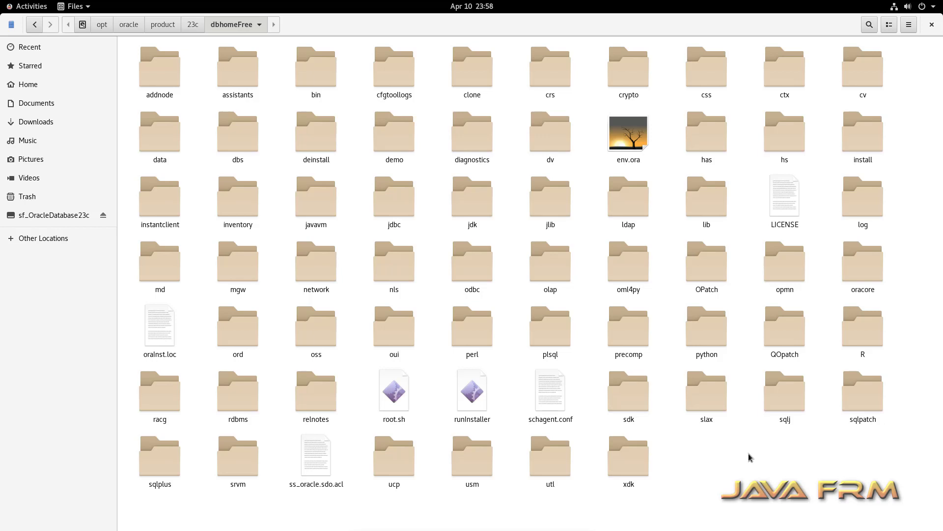
pyautogui.click(310, 81)
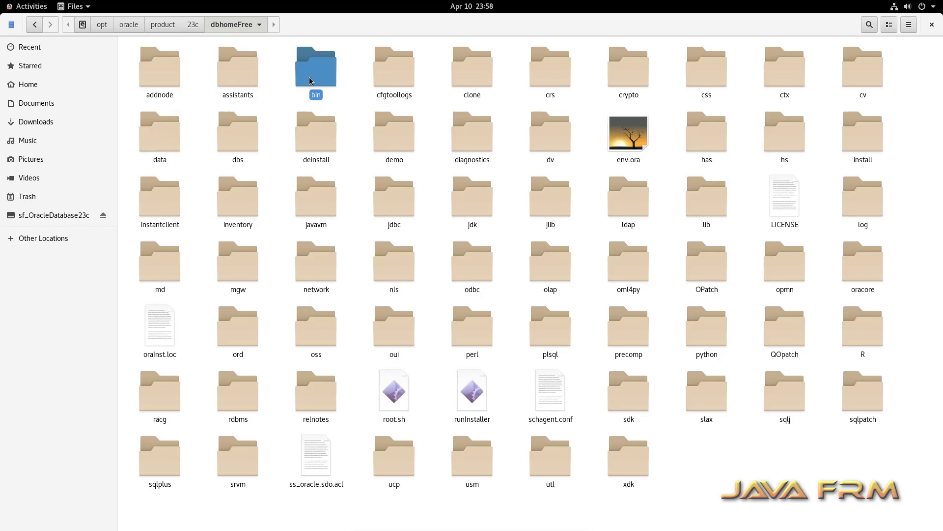
pyautogui.doubleClick(310, 81)
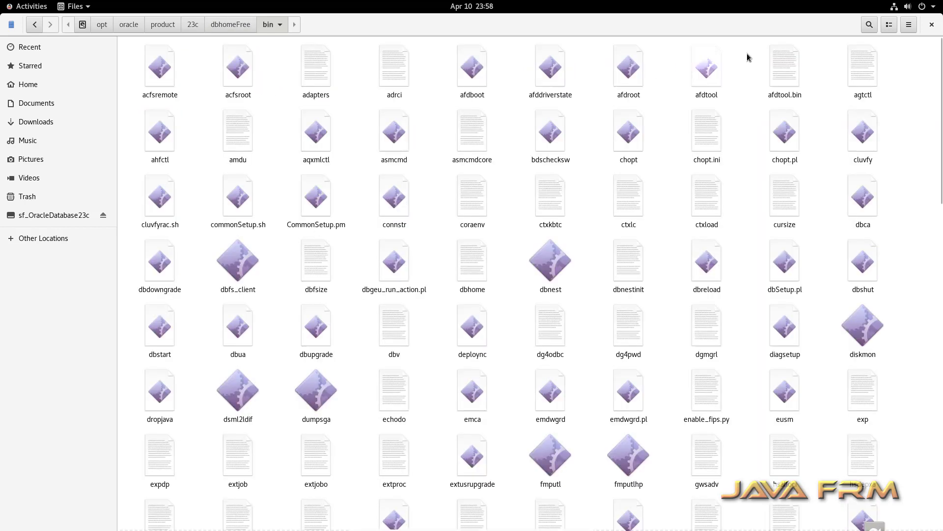
pyautogui.click(890, 26)
pyautogui.click(890, 26)
pyautogui.scroll(-15, 581, 376)
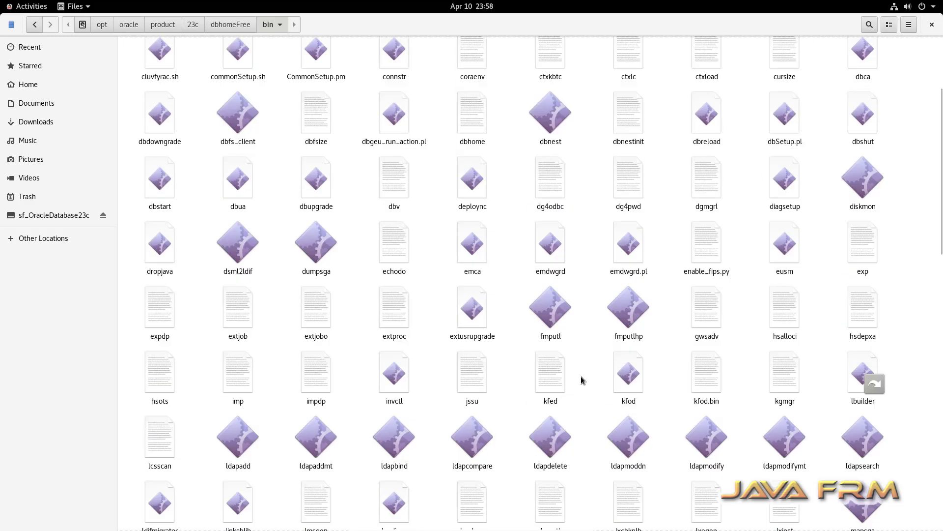
pyautogui.scroll(10, 552, 445)
pyautogui.scroll(5, 551, 443)
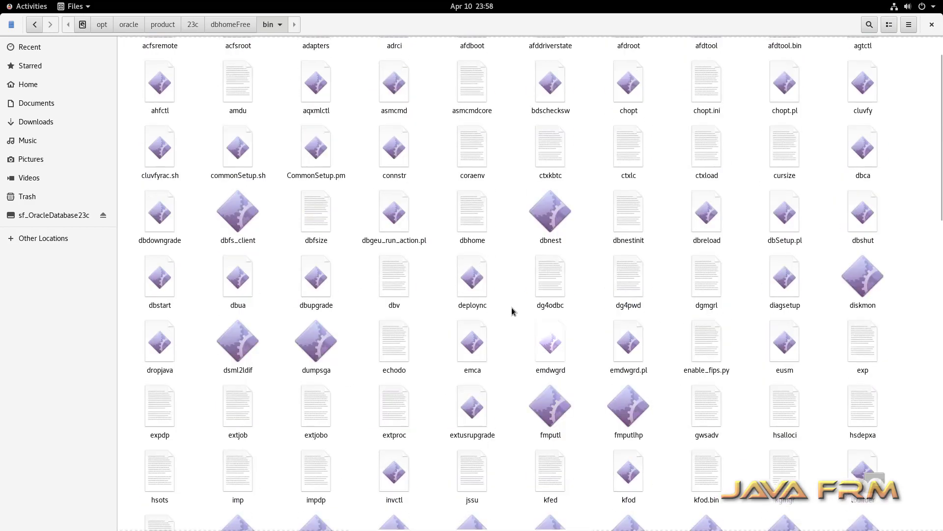
pyautogui.click(217, 27)
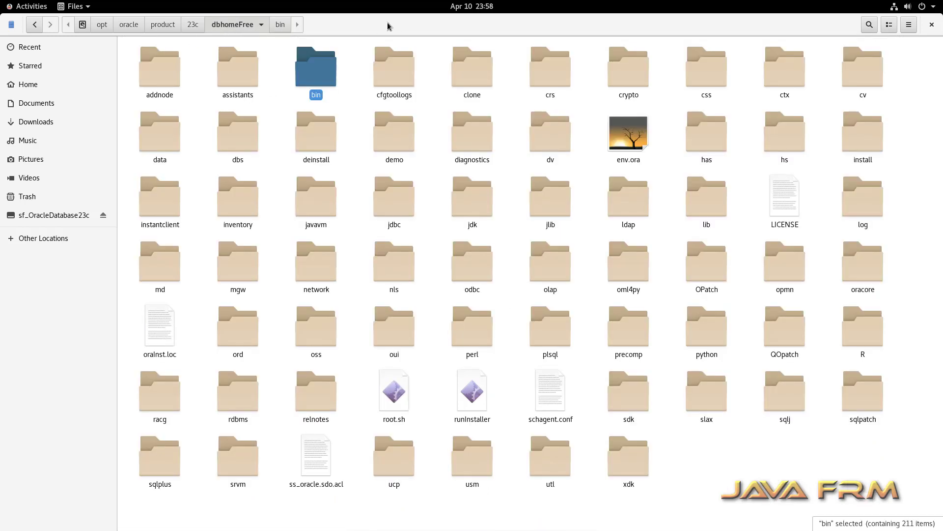
pyautogui.click(870, 26)
pyautogui.click(870, 26)
# - Show hidden files in Home and open .bash_profile with Text Editor
pyautogui.click(28, 86)
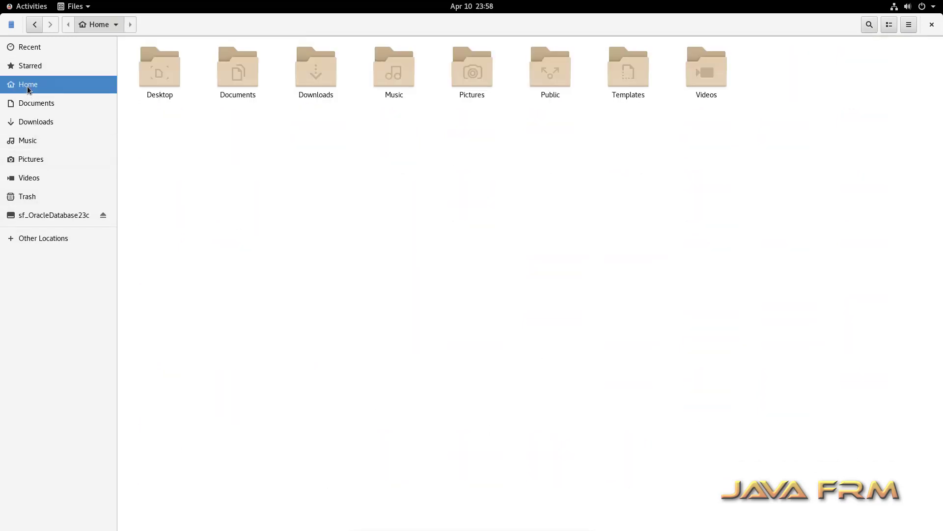
pyautogui.click(908, 25)
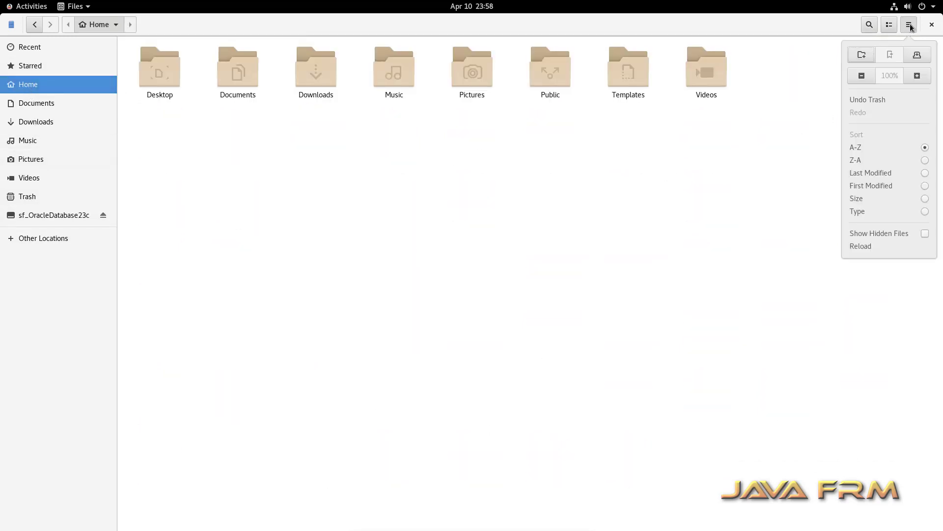
pyautogui.click(925, 235)
pyautogui.click(546, 309)
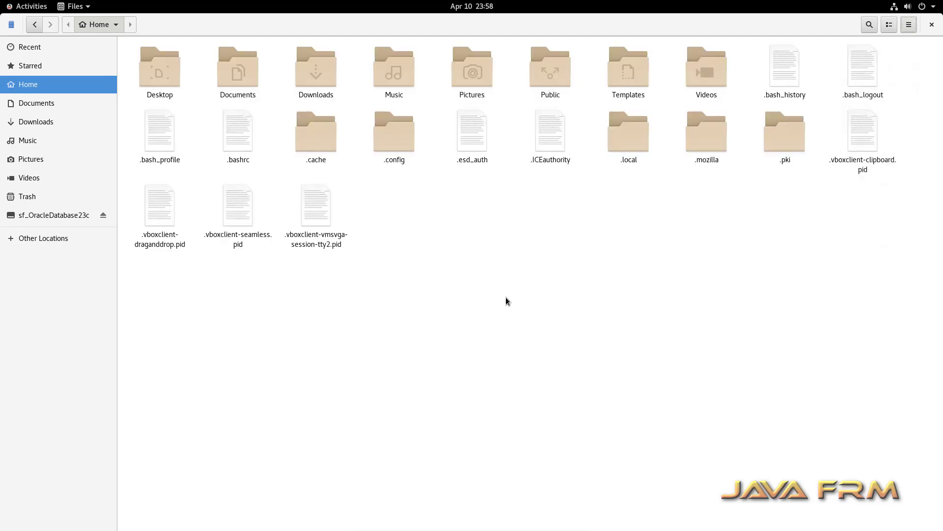
pyautogui.click(164, 138)
pyautogui.rightClick(166, 139)
pyautogui.click(203, 149)
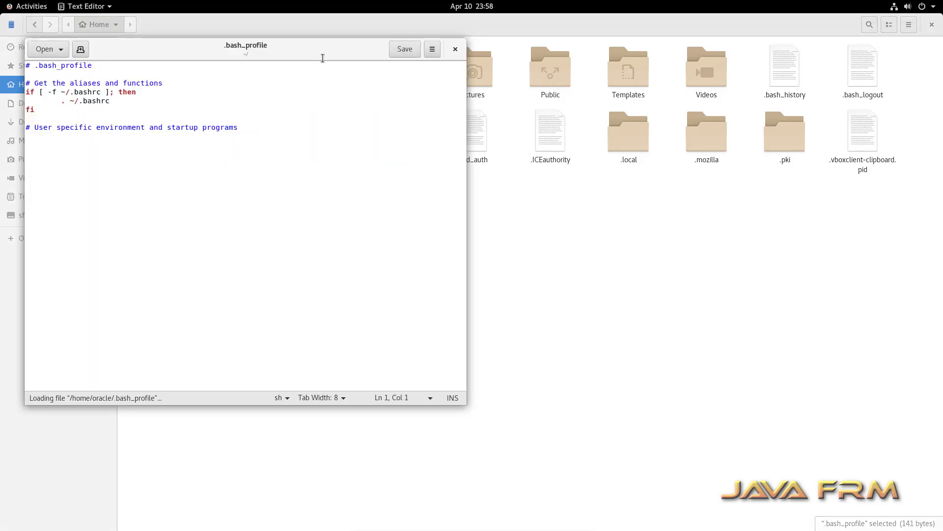
# - Add export ORACLE_HOME=/opt/oracle/product/23c/dbhomeFree below the startup programs comment
pyautogui.doubleClick(340, 49)
pyautogui.click(226, 101)
pyautogui.press('Return')
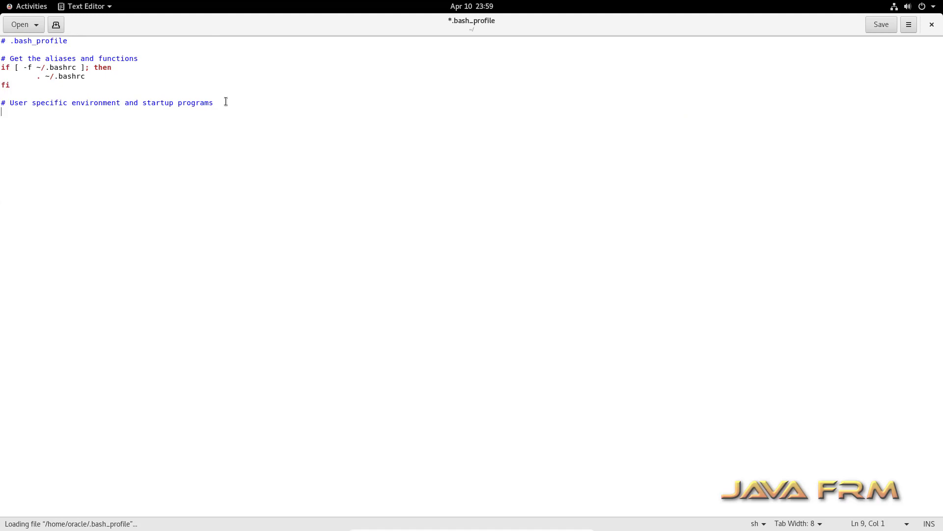
pyautogui.write('export ORACLE')
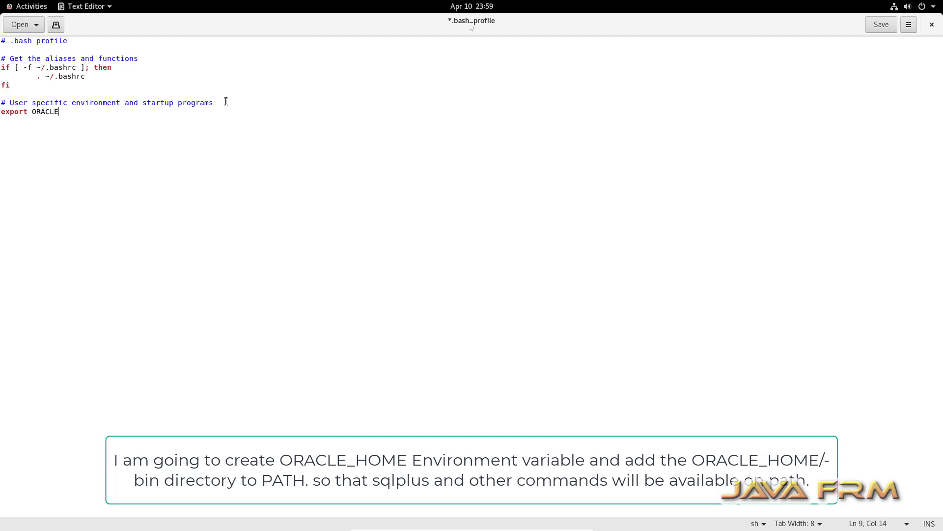
pyautogui.write('_HOME=')
pyautogui.hotkey('alt', 'Tab')
pyautogui.click(29, 6)
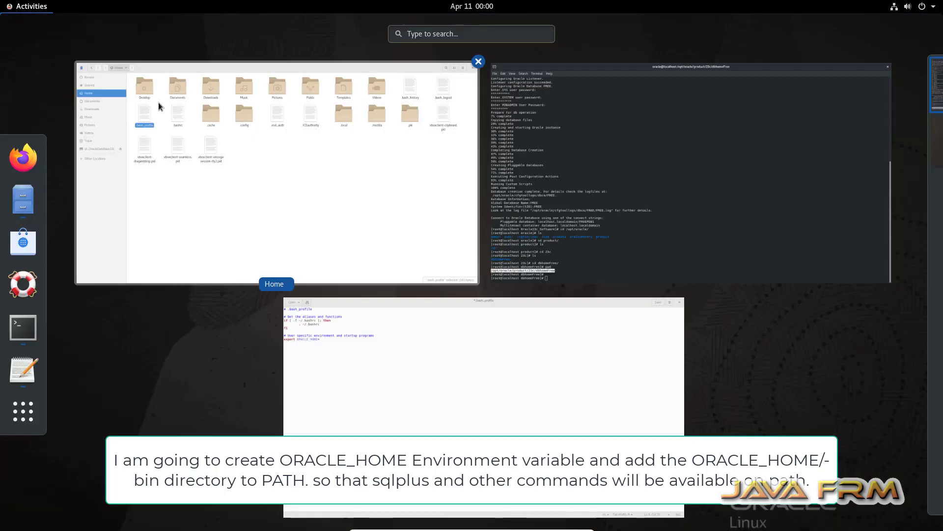
pyautogui.click(441, 374)
pyautogui.rightClick(121, 118)
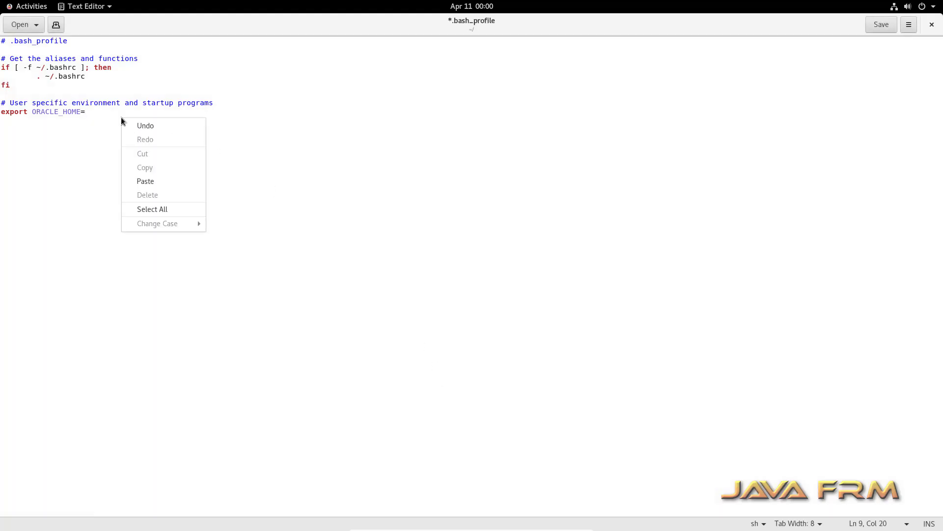
pyautogui.click(161, 181)
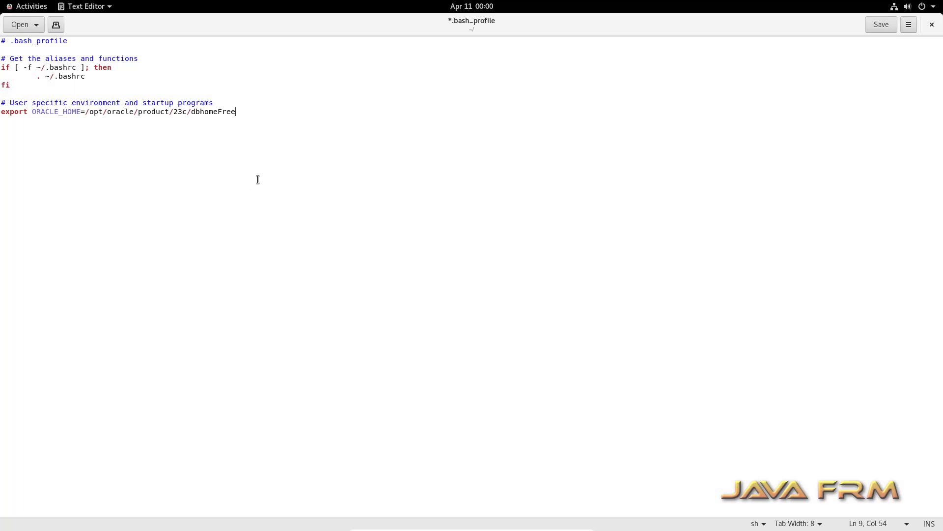
# - Add export PATH=$PATH:$ORACLE_HOME/bin, then save and close .bash_profile
pyautogui.press('Return')
pyautogui.write('export PATH=$PATH:')
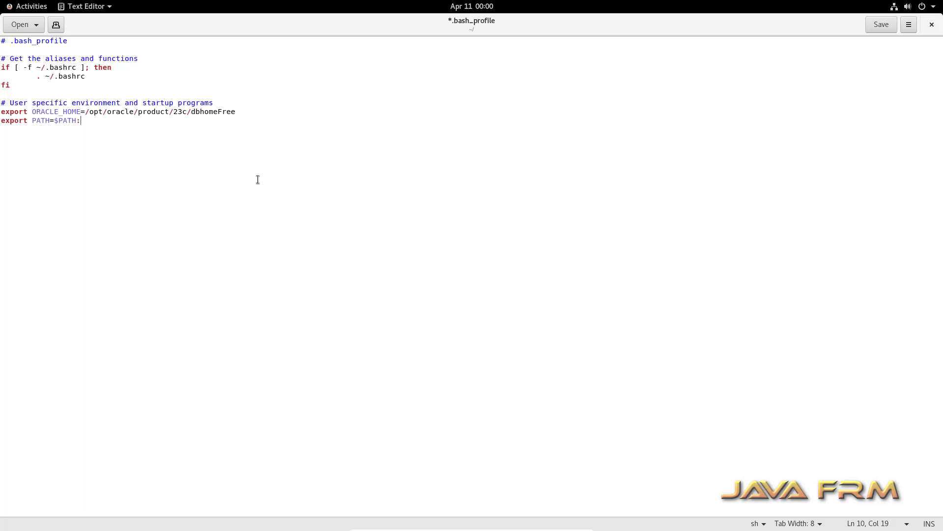
pyautogui.rightClick(253, 175)
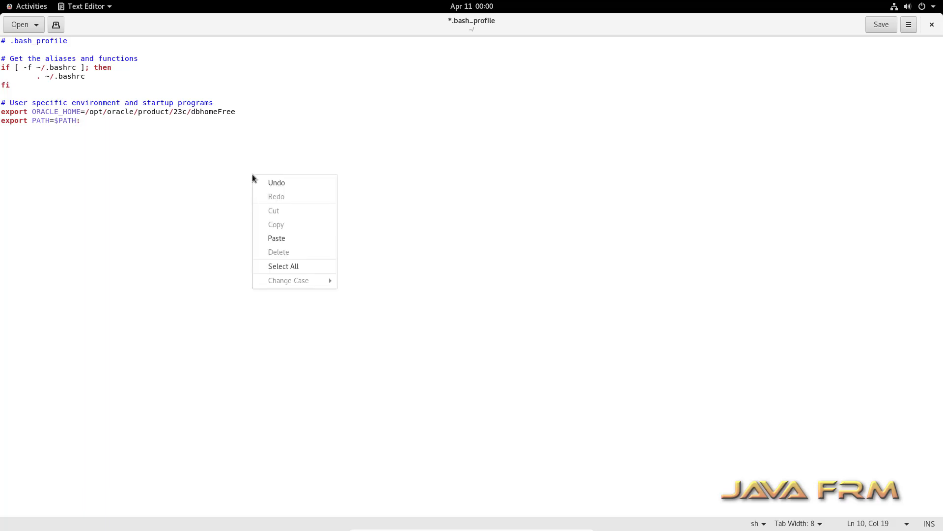
pyautogui.click(303, 236)
pyautogui.hotkey('ctrl', 'z')
pyautogui.write('$ORACLE_HOME')
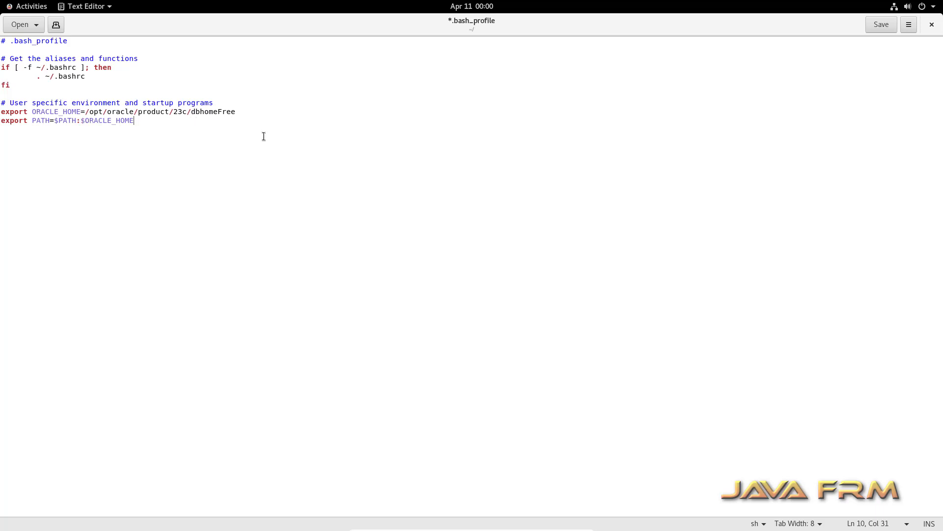
pyautogui.write('/bin')
pyautogui.click(880, 24)
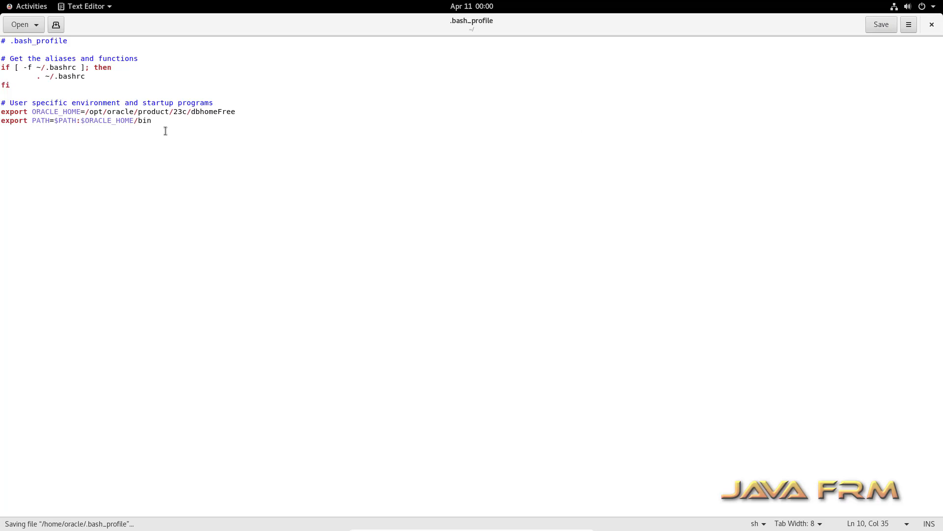
pyautogui.click(936, 30)
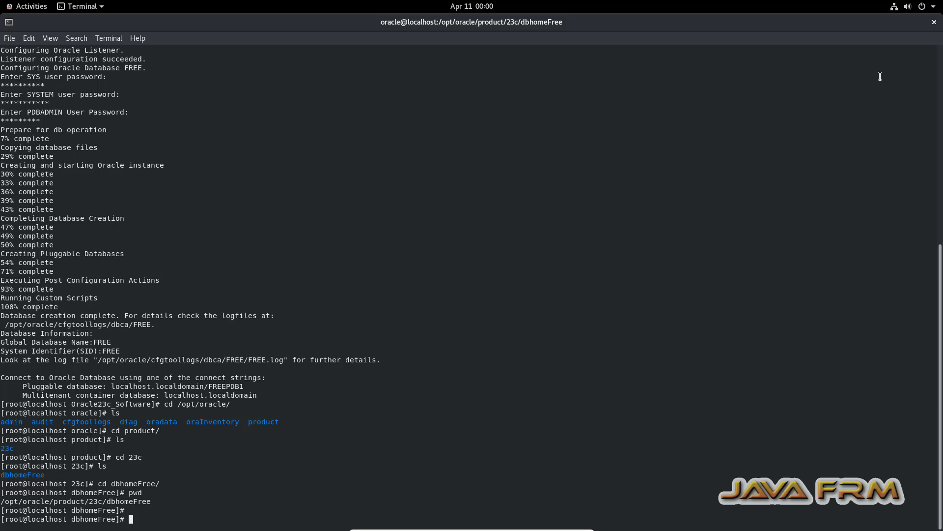
# - Close the root terminal and maximize a fresh terminal for the oracle user
pyautogui.click(934, 23)
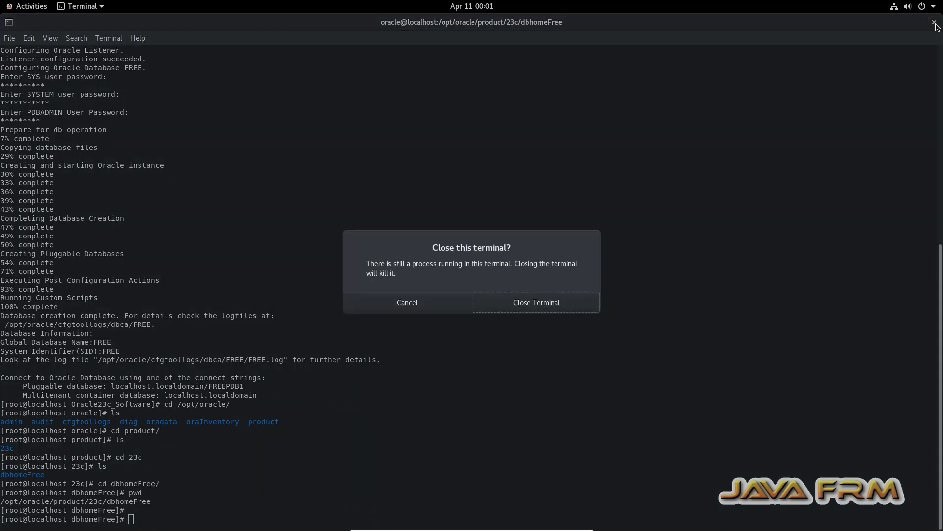
pyautogui.click(526, 298)
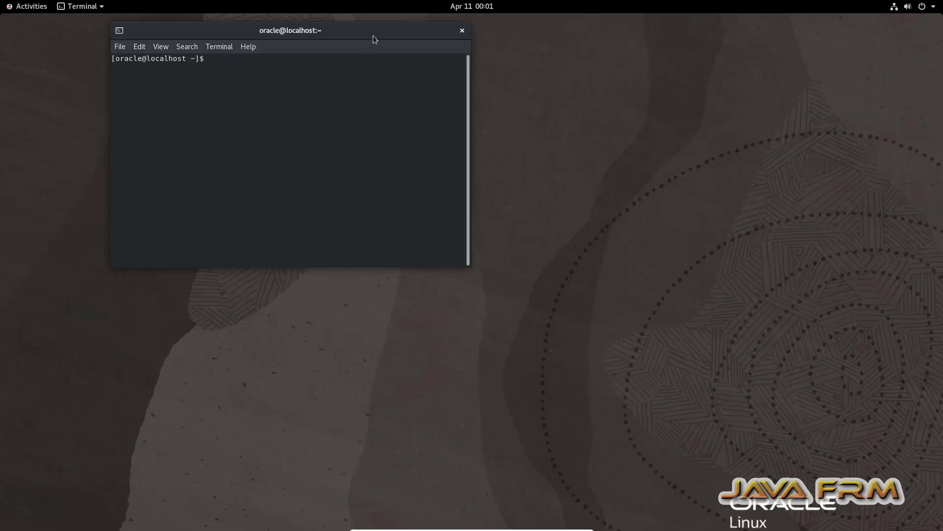
pyautogui.doubleClick(373, 34)
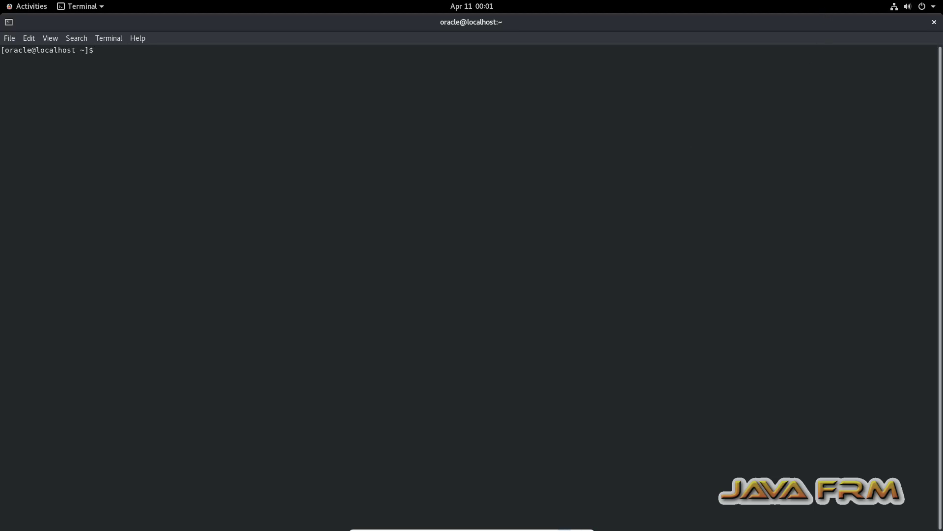
pyautogui.click(582, 526)
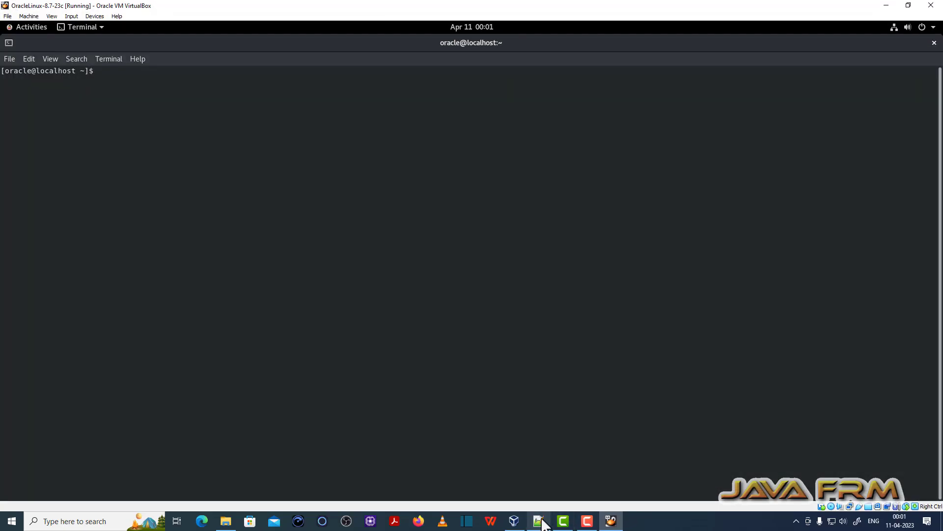
# - Copy the FREE sqlplus connect command from the notes and switch the VM to full-screen
pyautogui.click(538, 522)
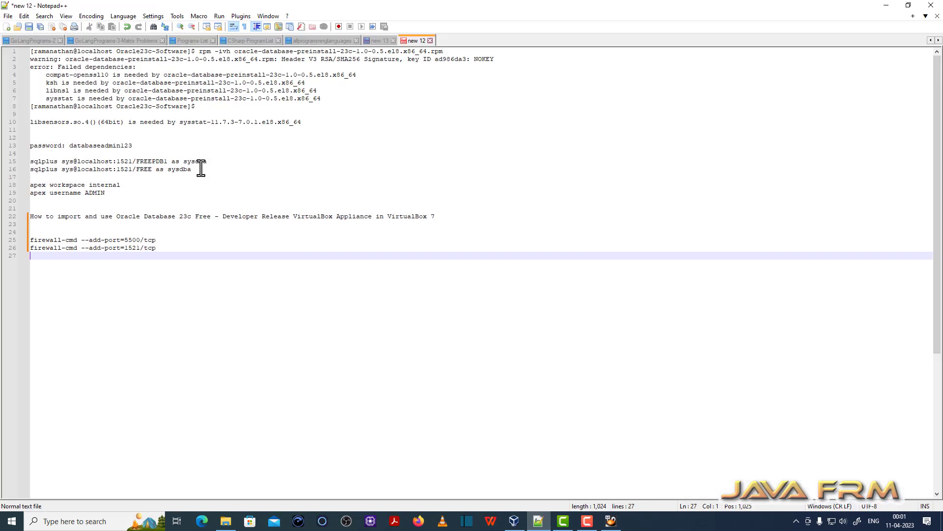
pyautogui.moveTo(196, 171); pyautogui.dragTo(23, 172)
pyautogui.hotkey('ctrl', 'c')
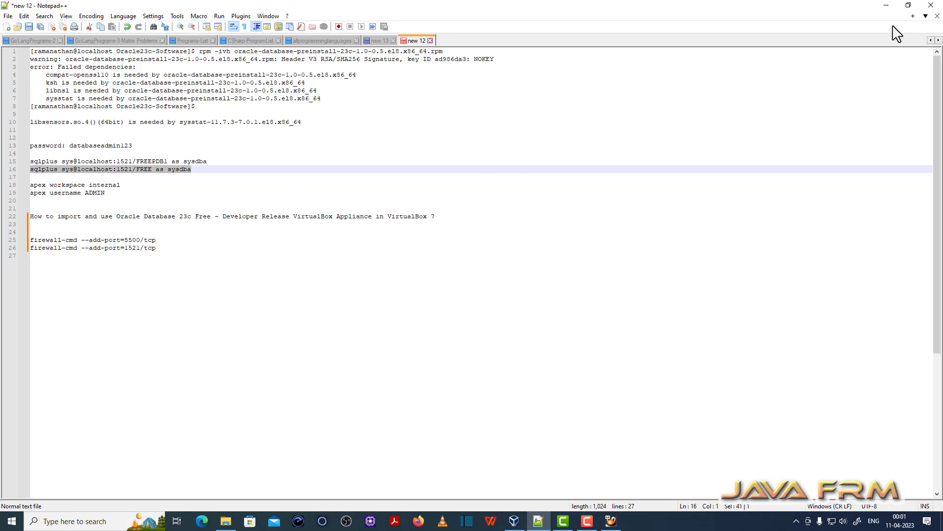
pyautogui.click(886, 6)
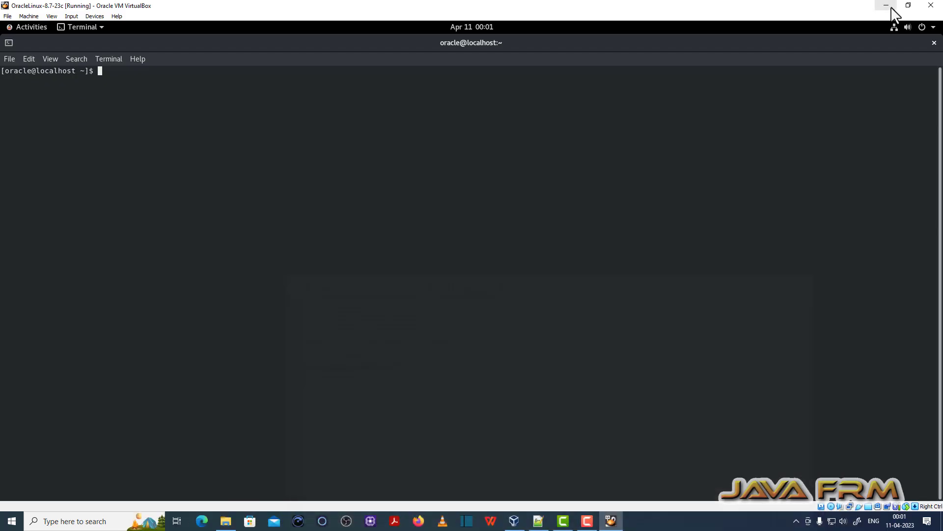
pyautogui.click(51, 15)
pyautogui.click(63, 25)
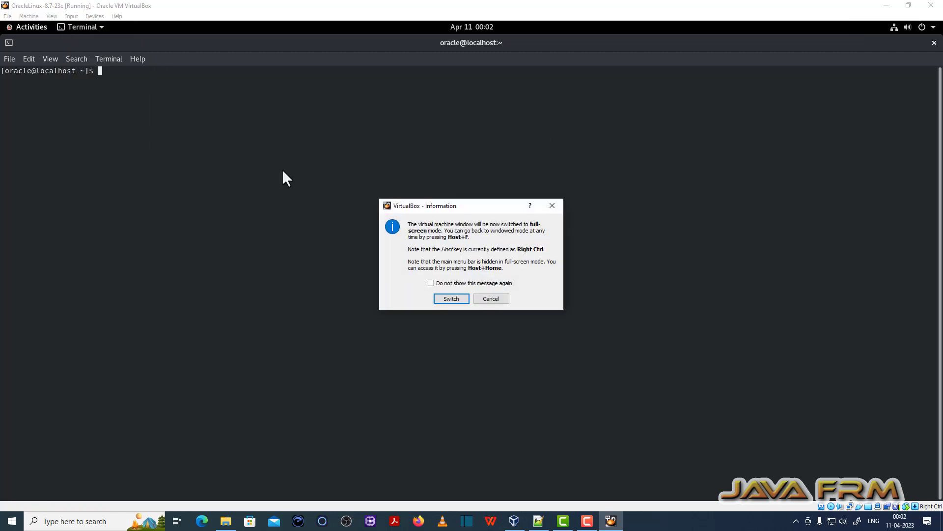
pyautogui.click(443, 299)
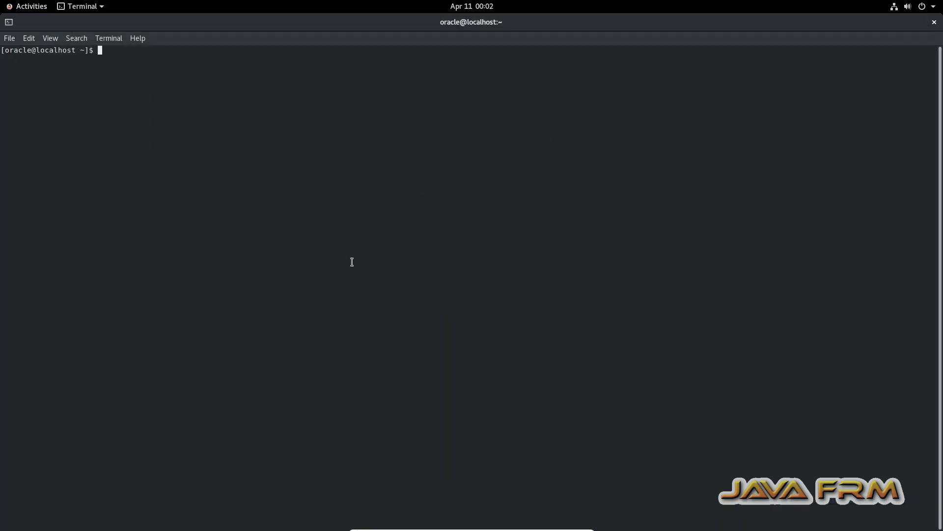
# - Connect to FREE as sysdba in SQL*Plus and run select * from tab; returning 9744 rows
pyautogui.rightClick(267, 181)
pyautogui.click(313, 213)
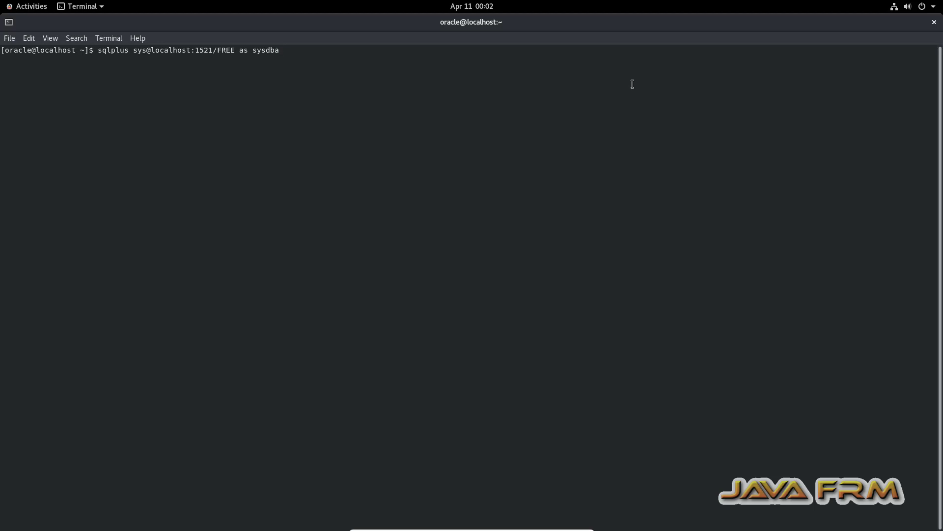
pyautogui.press('Return')
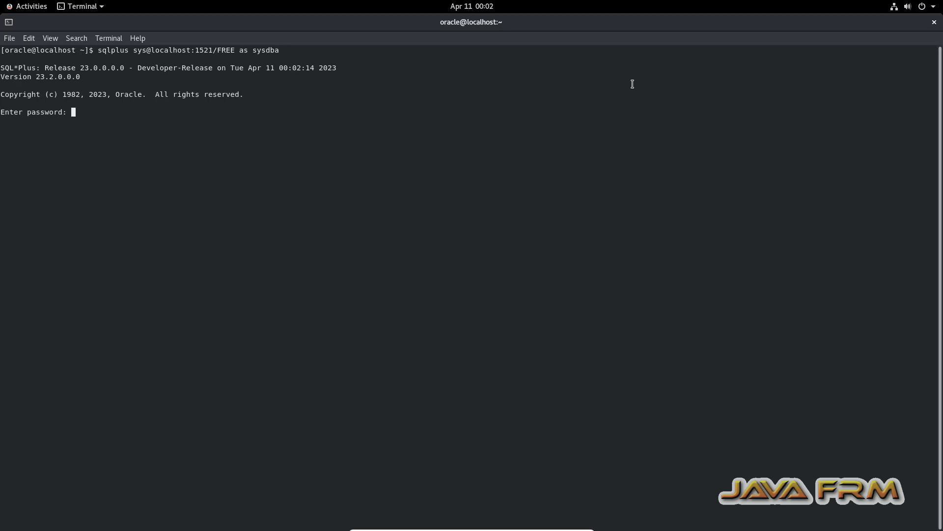
pyautogui.press('Return')
pyautogui.write('se')
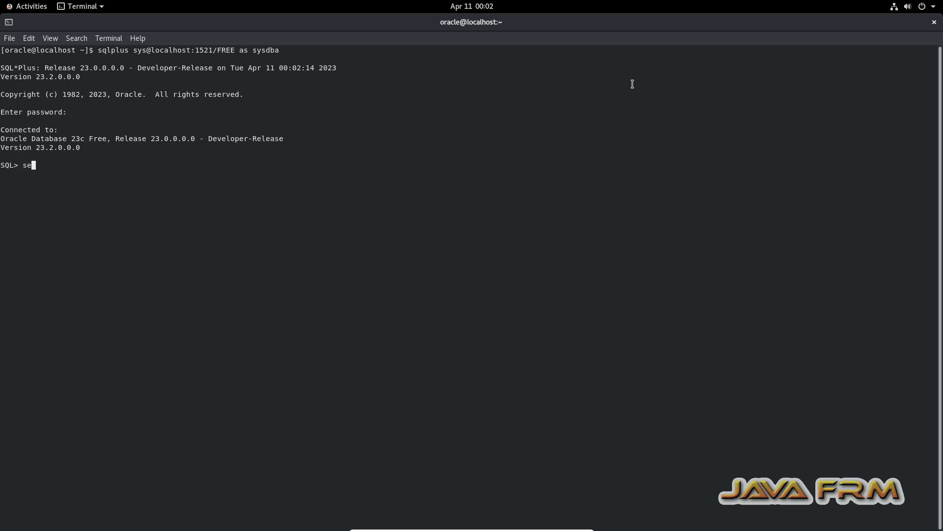
pyautogui.write('lect * from tab;')
pyautogui.press('Return')
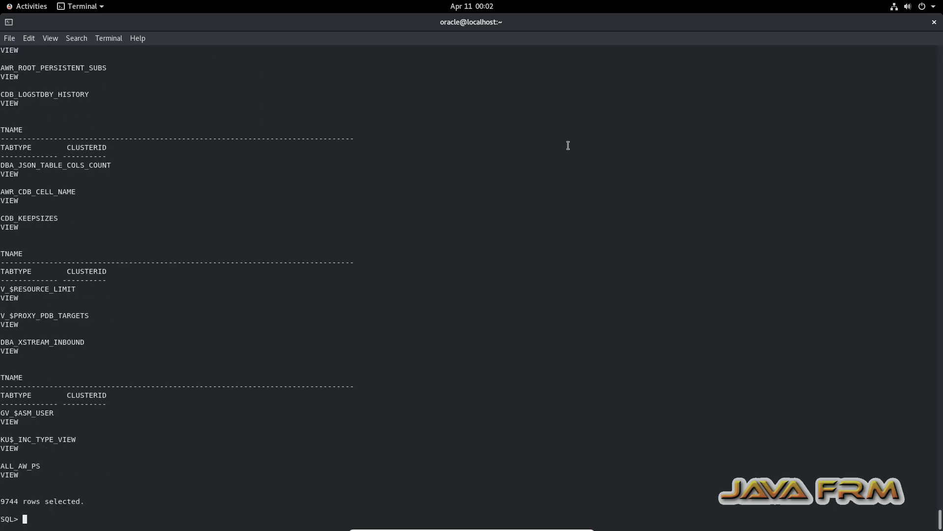
# - In a new terminal tab, connect to FREEPDB1 as sysdba by adding PDB1 to the sqlplus command
pyautogui.click(10, 38)
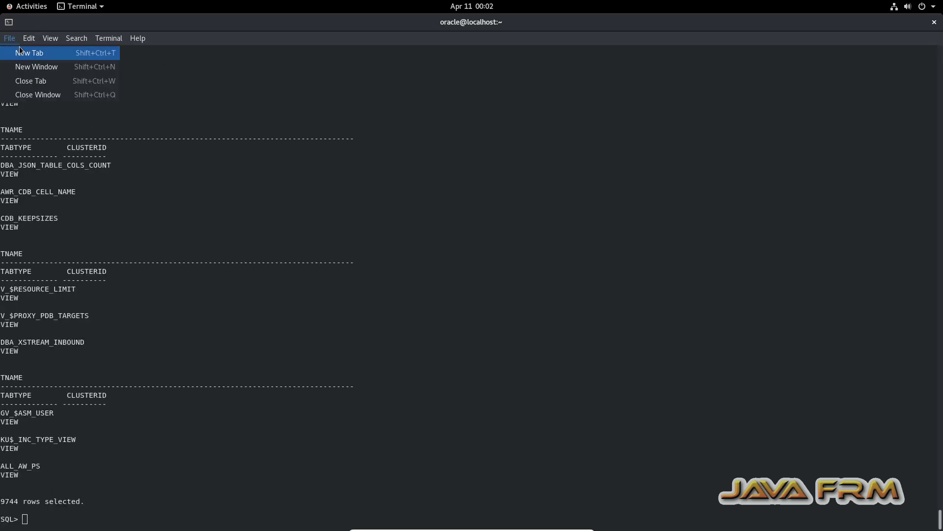
pyautogui.click(31, 55)
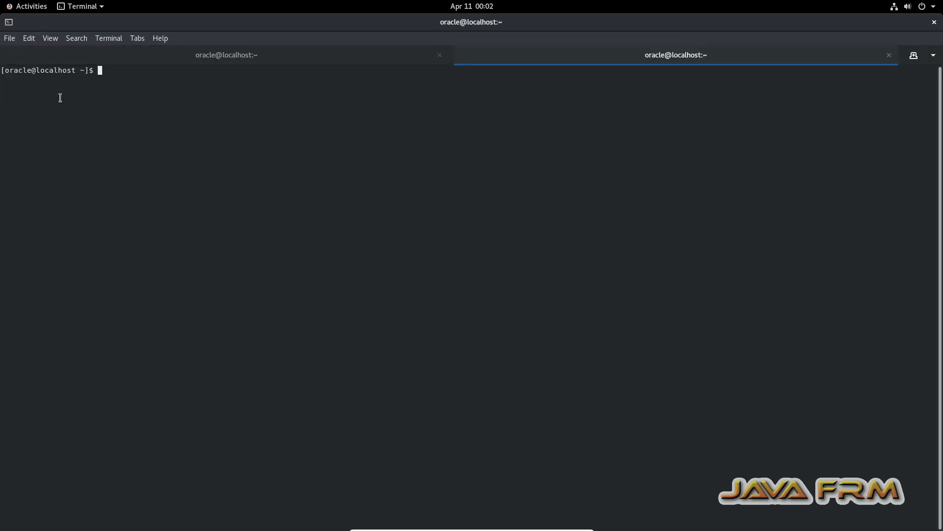
pyautogui.rightClick(328, 226)
pyautogui.click(352, 261)
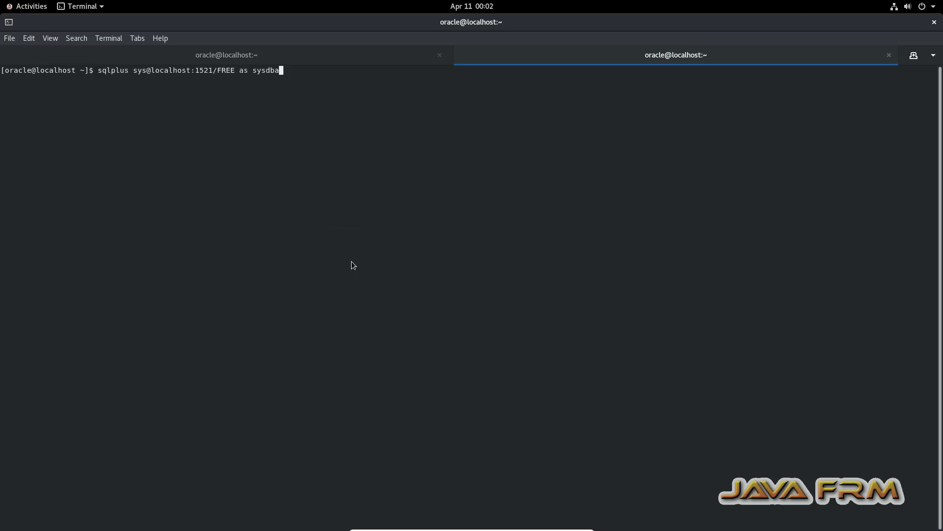
pyautogui.press('Left')
pyautogui.press('Left')
pyautogui.press('Left')
pyautogui.press('Left')
pyautogui.press('Left')
pyautogui.press('Left')
pyautogui.press('Left')
pyautogui.press('Left')
pyautogui.press('Left')
pyautogui.press('Left')
pyautogui.write('PDB1')
pyautogui.press('Return')
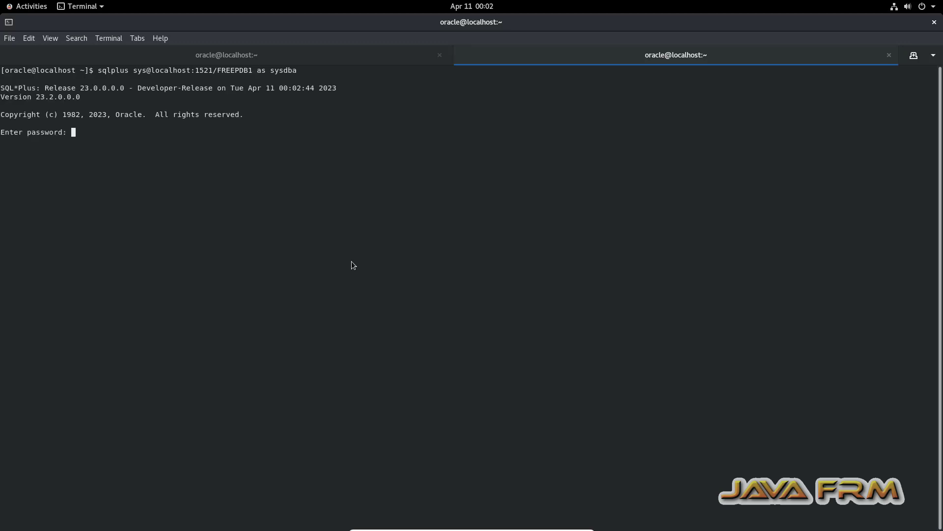
pyautogui.press('Return')
# - Run select * from tab; on FREEPDB1 (9743 rows), compare with the first tab, and close it
pyautogui.write('sel')
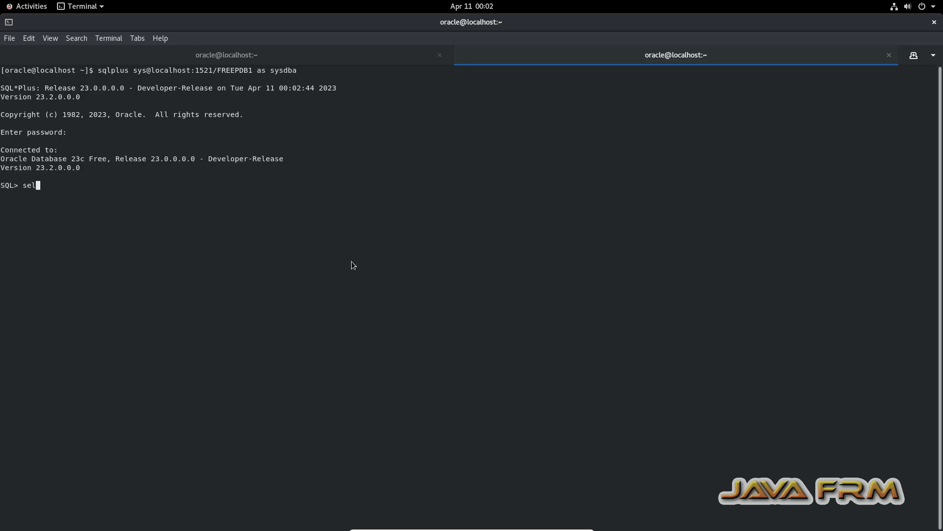
pyautogui.write('ect * from tab;')
pyautogui.press('Return')
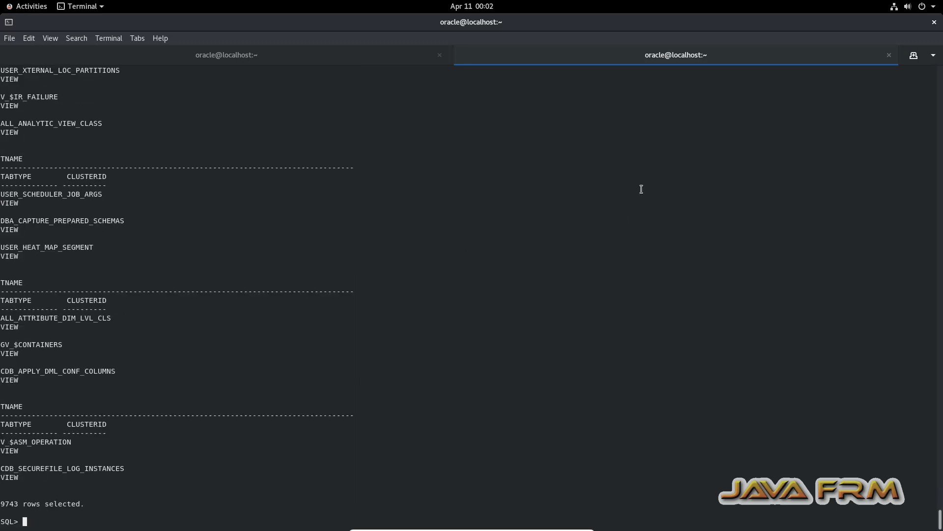
pyautogui.click(350, 60)
pyautogui.click(558, 63)
pyautogui.click(890, 56)
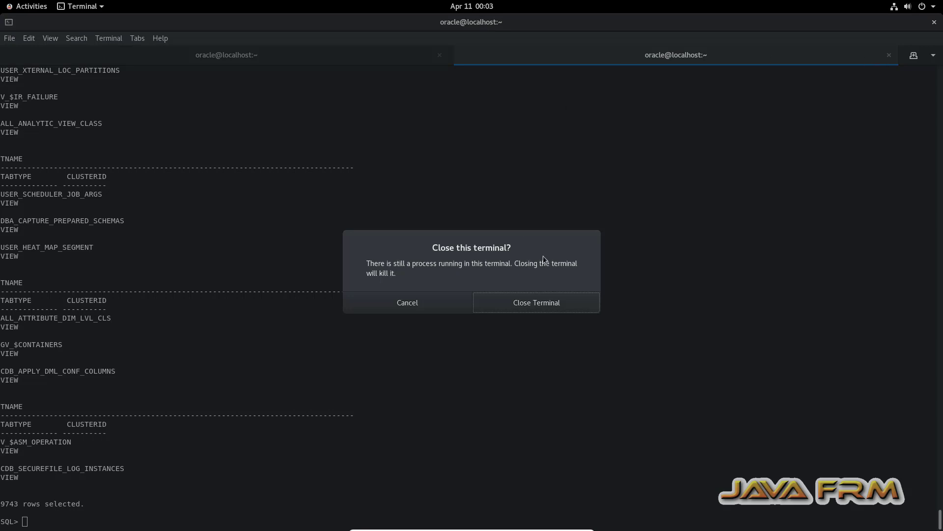
# - Close the old terminal and open a new one switched to root with su
pyautogui.click(546, 300)
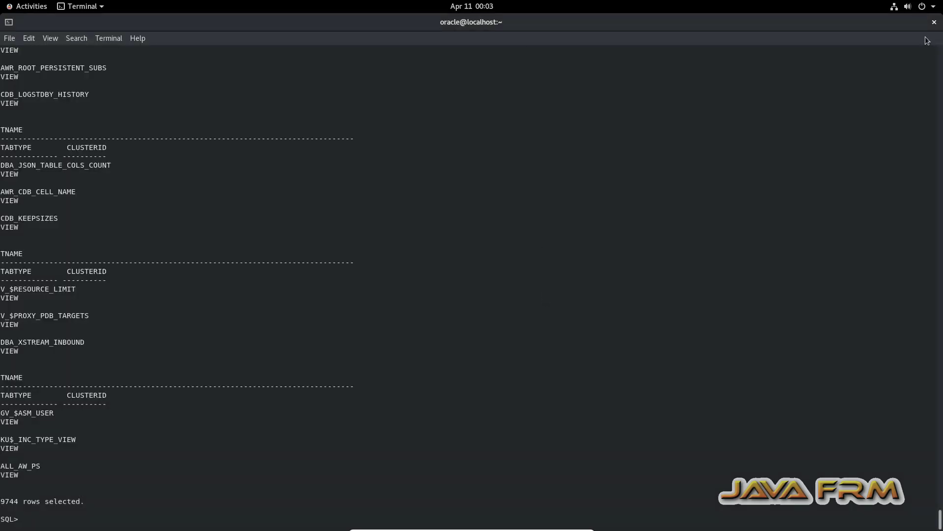
pyautogui.click(935, 22)
pyautogui.click(521, 305)
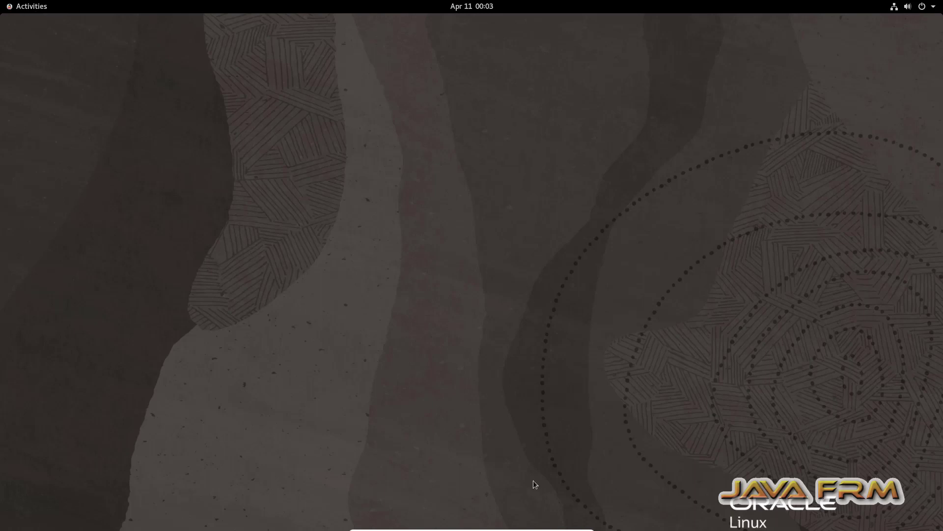
pyautogui.moveTo(529, 494)
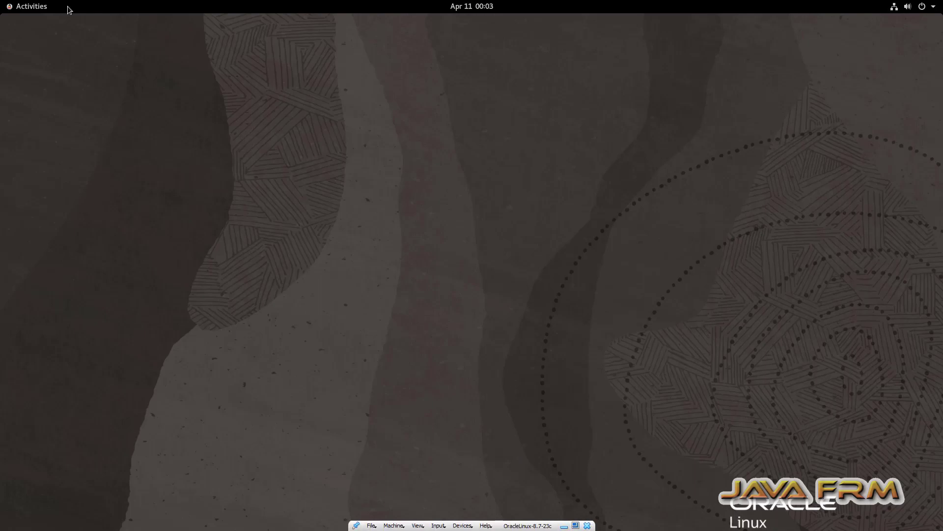
pyautogui.click(32, 10)
pyautogui.click(22, 349)
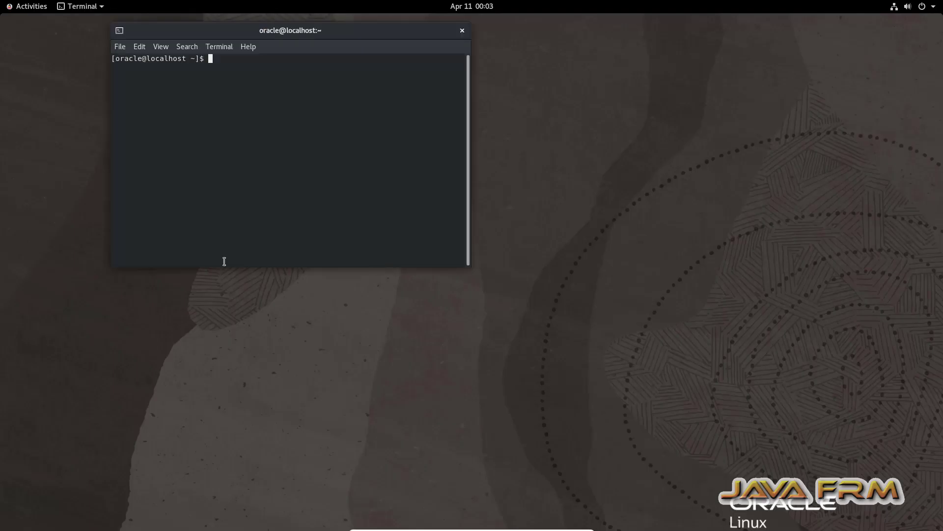
pyautogui.write('su')
pyautogui.press('Return')
pyautogui.press('Return')
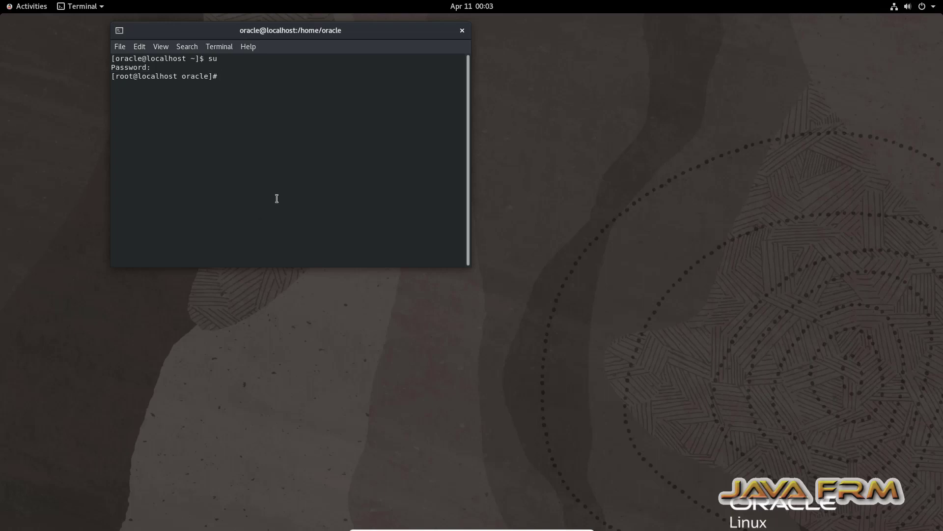
# - Permanently open port 1521/tcp with firewall-cmd, reload the firewall, and close the terminal
pyautogui.click(576, 525)
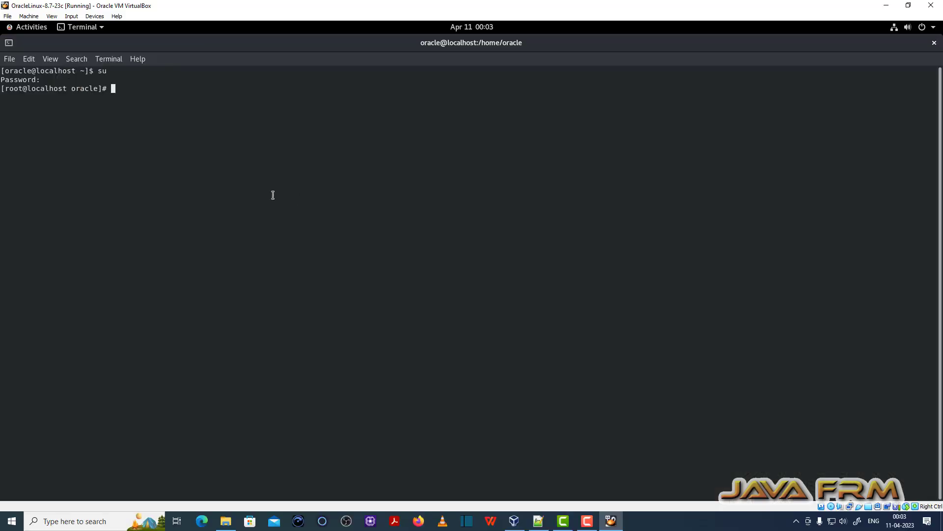
pyautogui.rightClick(269, 187)
pyautogui.click(313, 227)
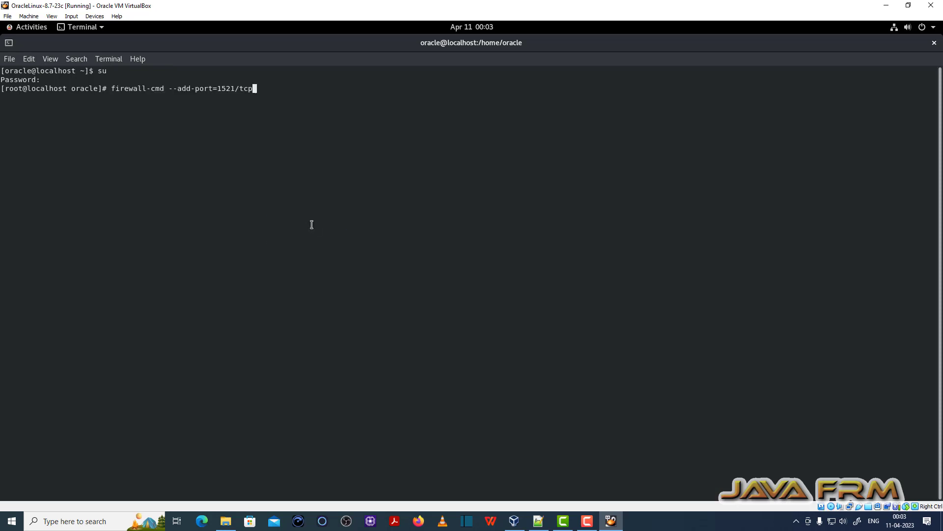
pyautogui.write('--permanent')
pyautogui.press('Return')
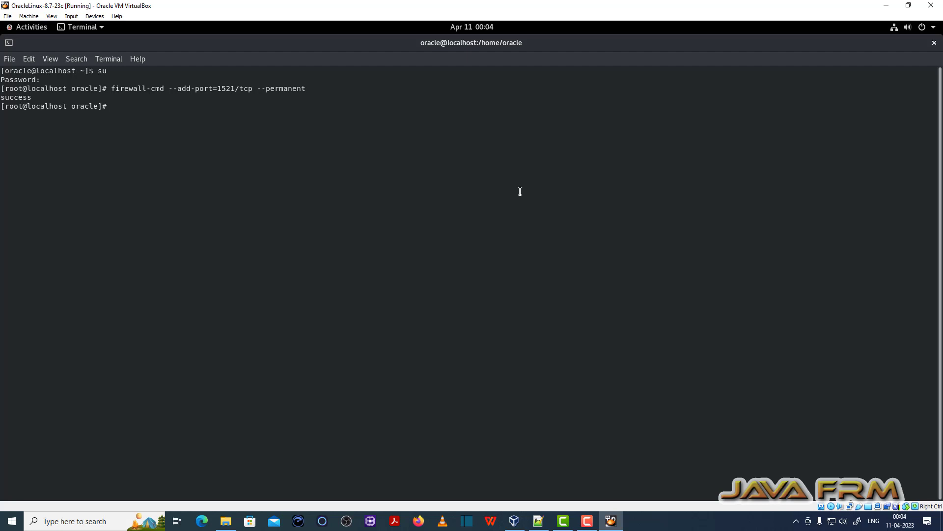
pyautogui.write('firewall-cmd --reload')
pyautogui.press('Return')
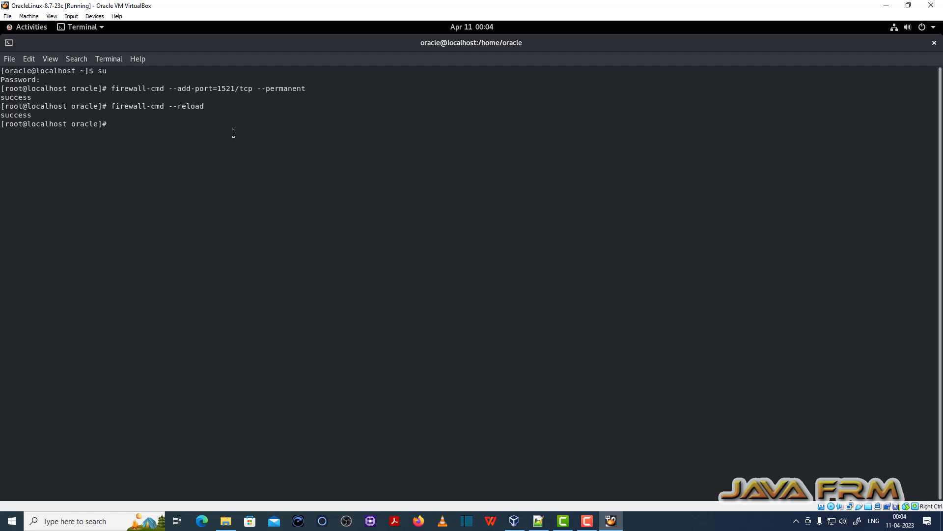
pyautogui.click(936, 44)
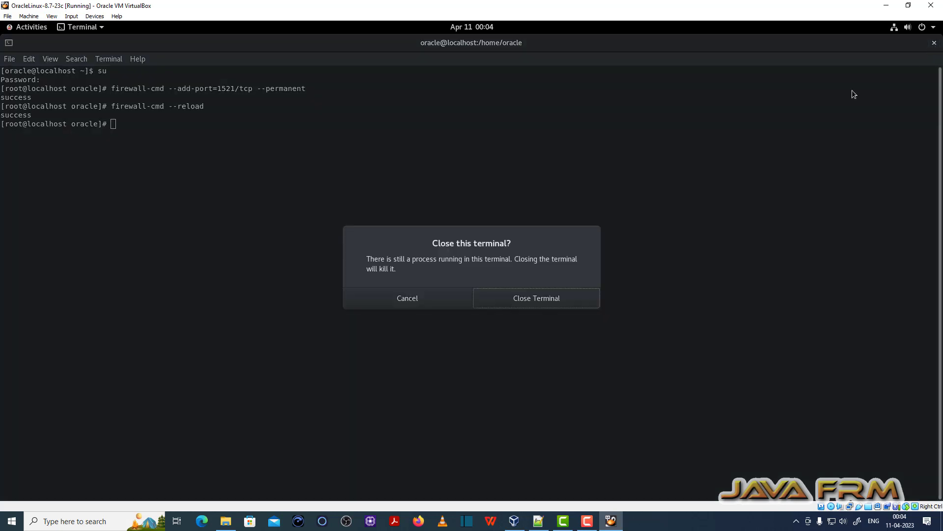
pyautogui.click(521, 297)
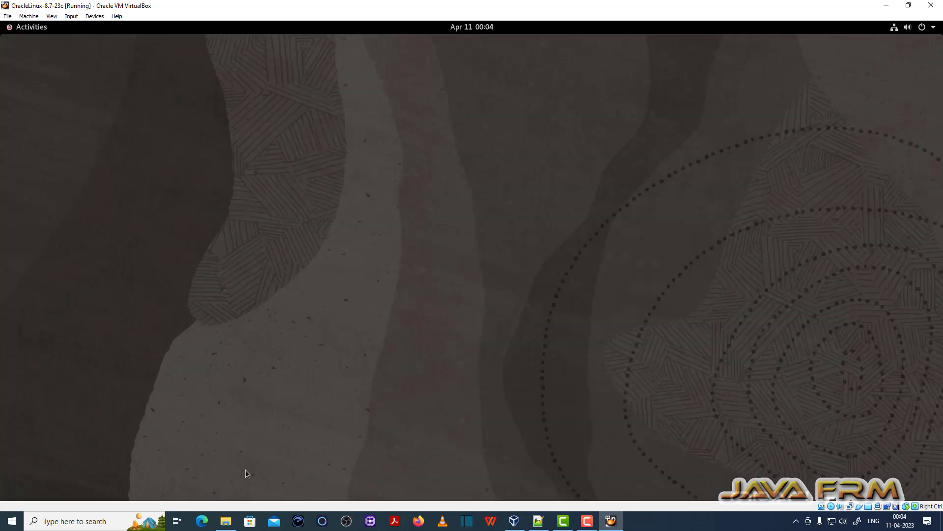
# - Run ifconfig in a new terminal and select the enp0s3 address 192.168.25.5
pyautogui.moveTo(227, 527)
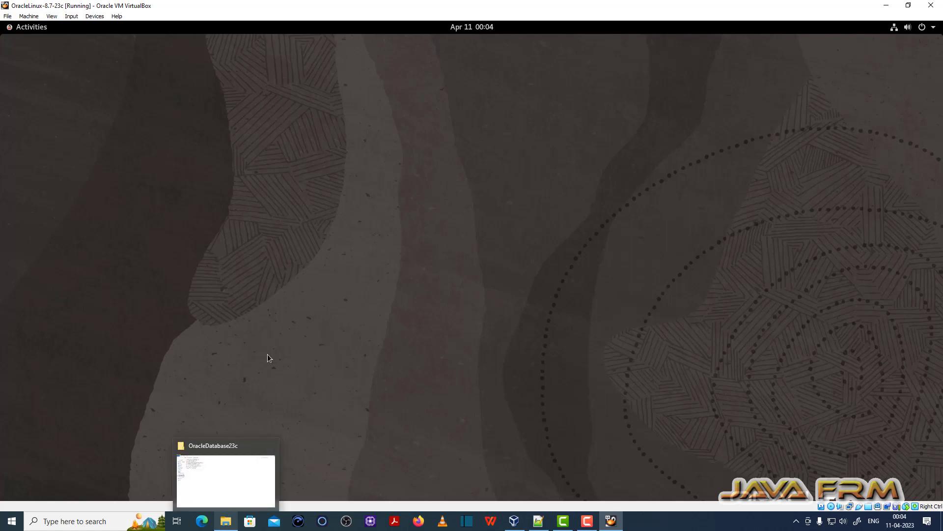
pyautogui.click(33, 30)
pyautogui.click(13, 343)
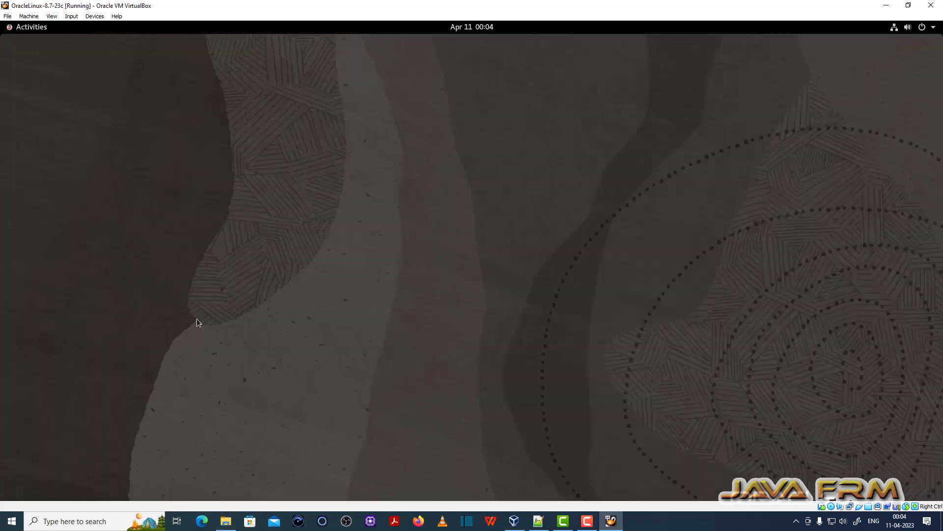
pyautogui.write('ifconfig')
pyautogui.press('Return')
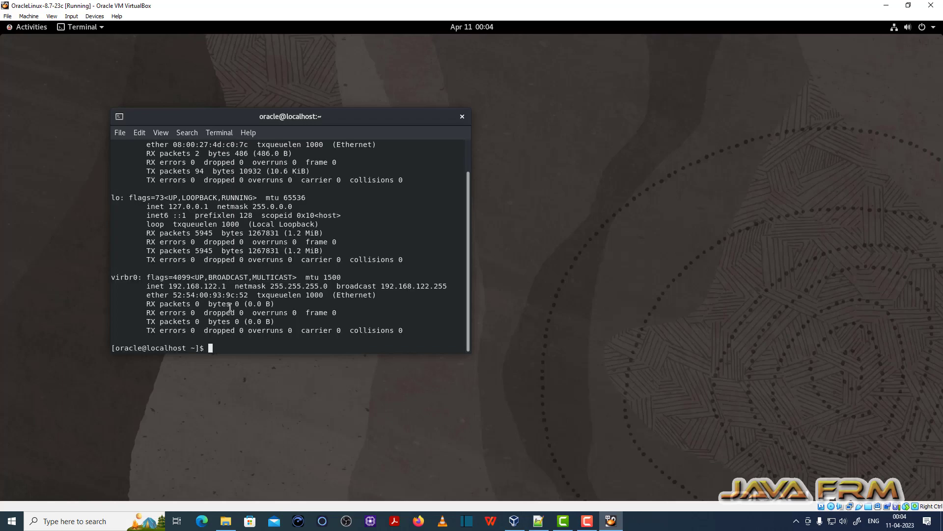
pyautogui.scroll(2, 279, 239)
pyautogui.moveTo(170, 161); pyautogui.dragTo(222, 162)
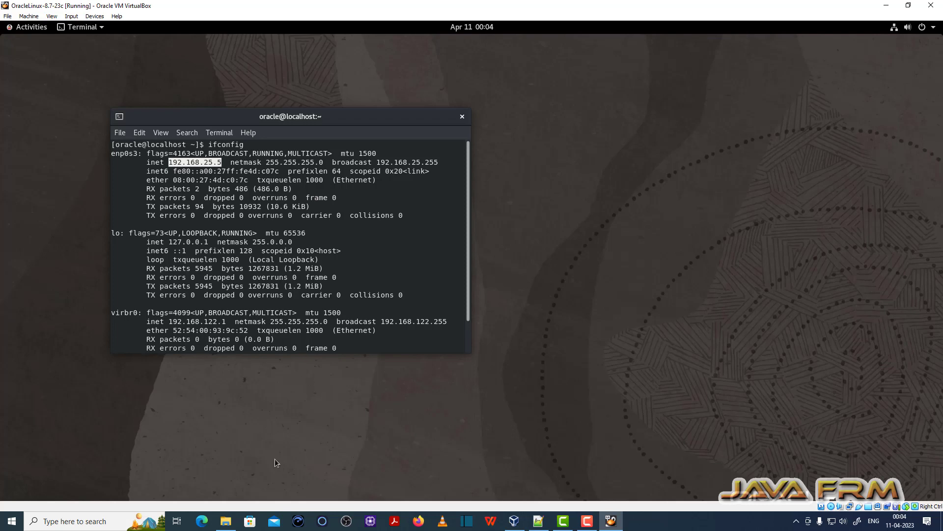
pyautogui.click(227, 525)
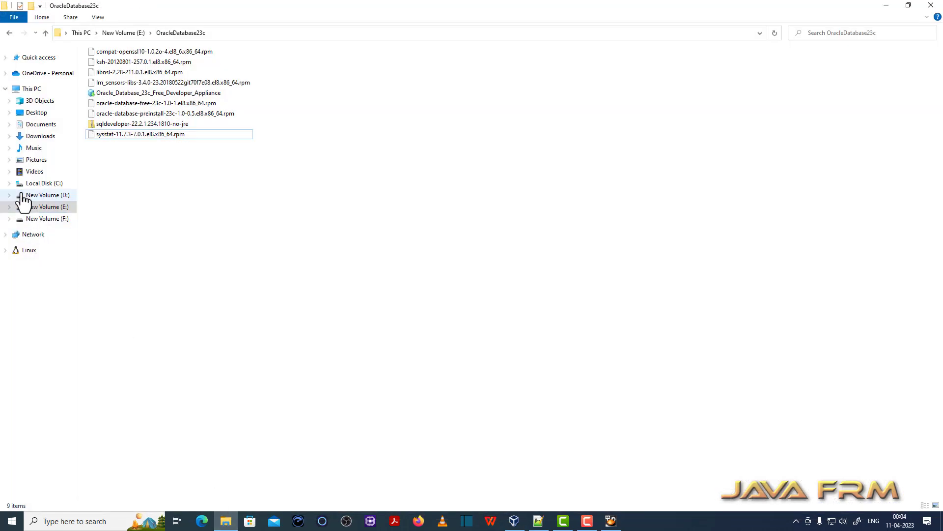
# - Open F:\SQLDeveloper-2022 and launch sqldeveloper.exe
pyautogui.click(63, 219)
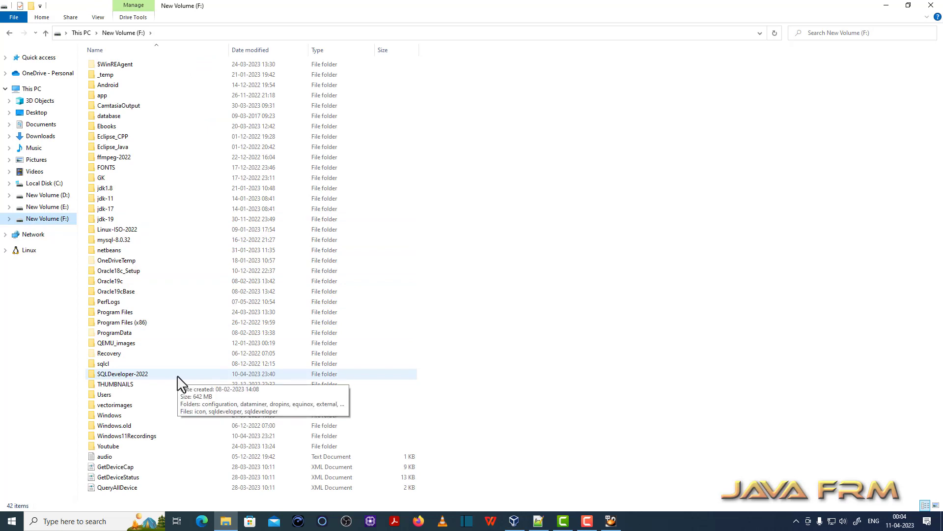
pyautogui.doubleClick(123, 374)
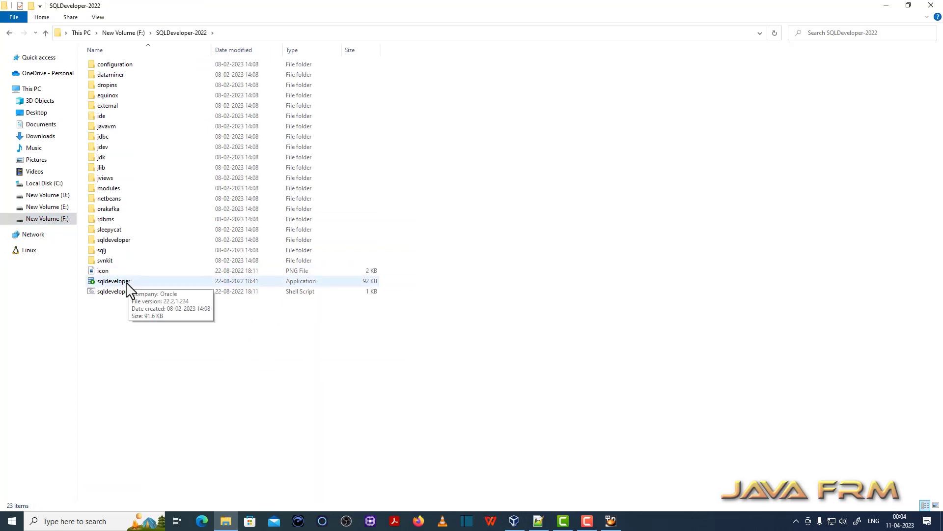
pyautogui.doubleClick(123, 281)
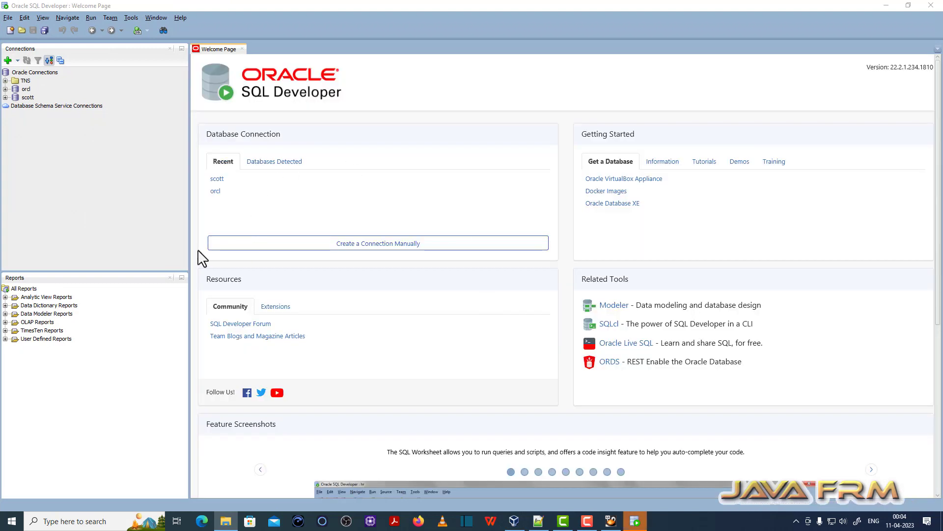
# - Start a new database connection Oracle23c_CDB with user sys, role SYSDBA and the account password
pyautogui.click(7, 19)
pyautogui.click(14, 26)
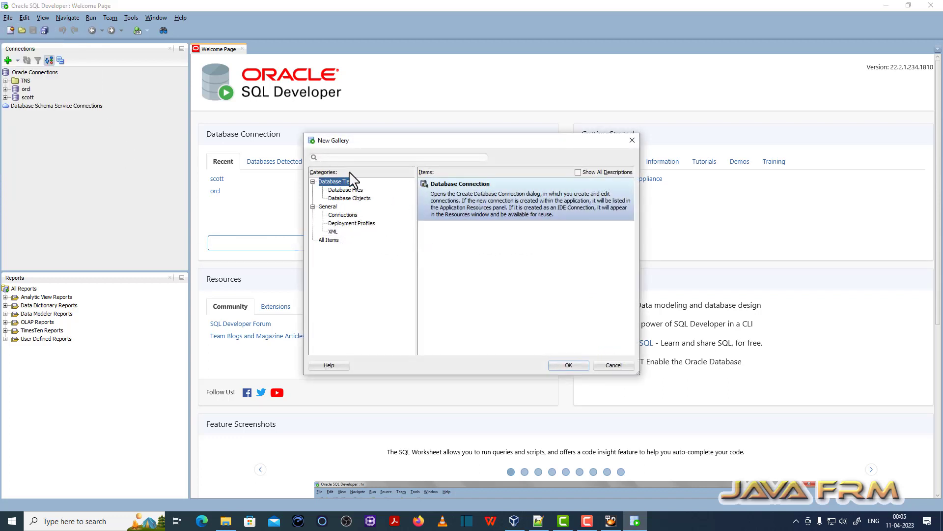
pyautogui.click(453, 185)
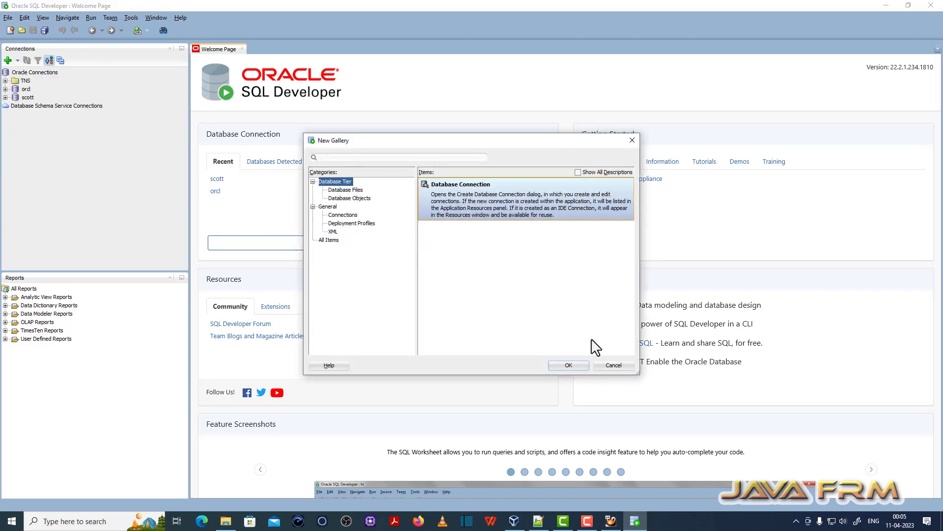
pyautogui.click(573, 364)
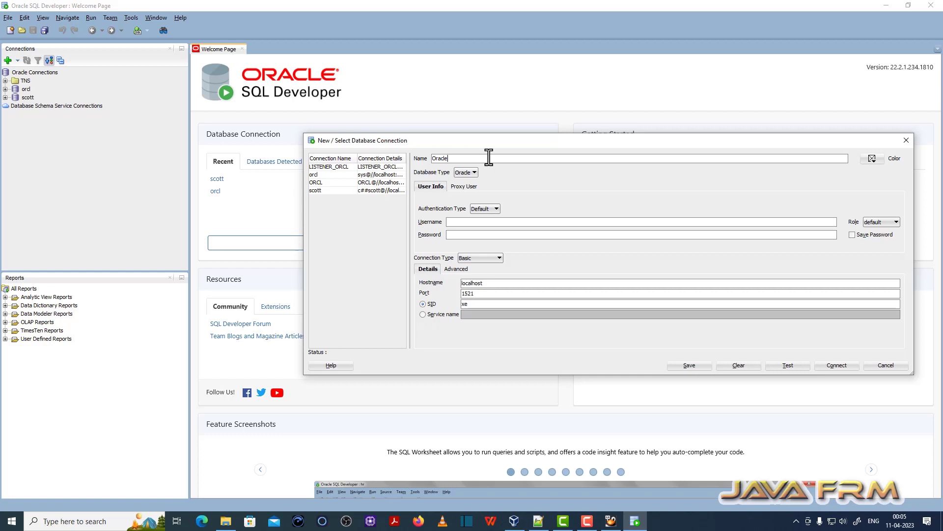
pyautogui.write('23c_CDB')
pyautogui.click(460, 224)
pyautogui.click(874, 222)
pyautogui.click(872, 238)
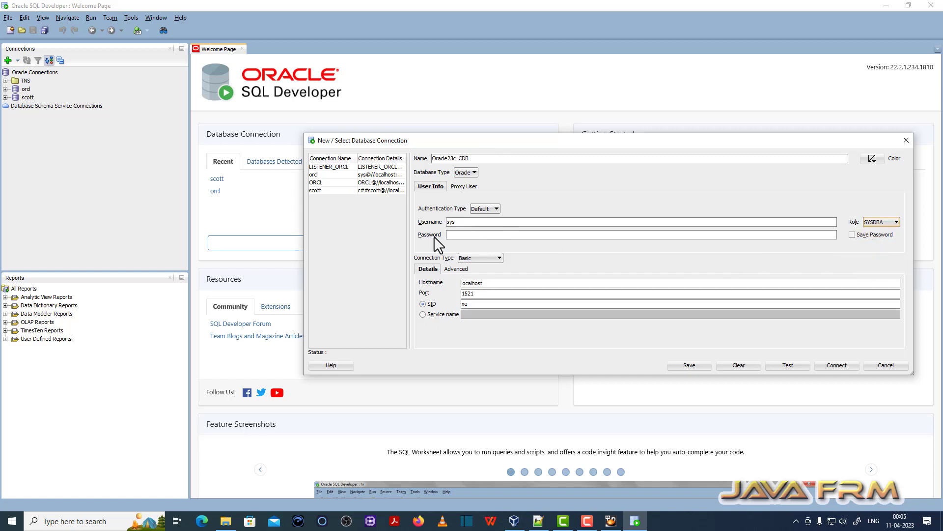
pyautogui.click(466, 235)
# - Set hostname 192.168.25.5 and SID FREE, test the connection, then connect
pyautogui.moveTo(491, 284); pyautogui.dragTo(440, 287)
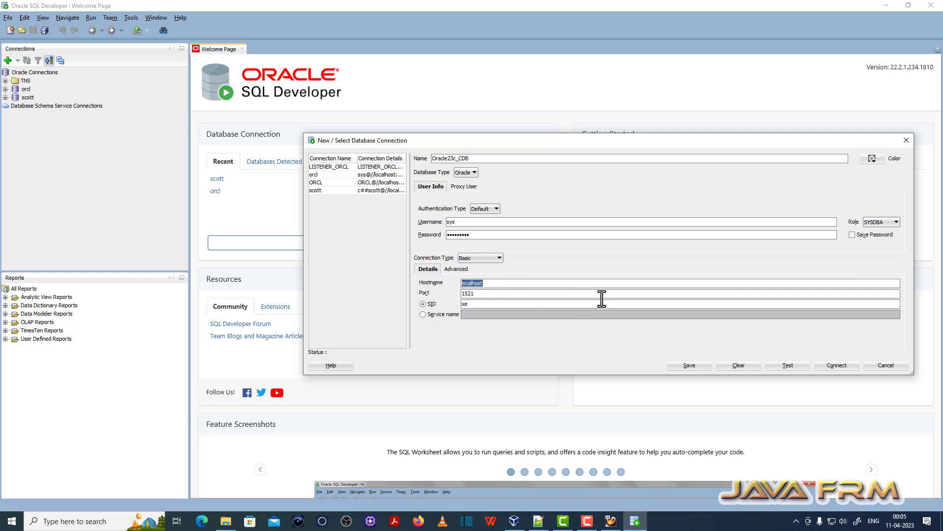
pyautogui.write('192.168.25.5')
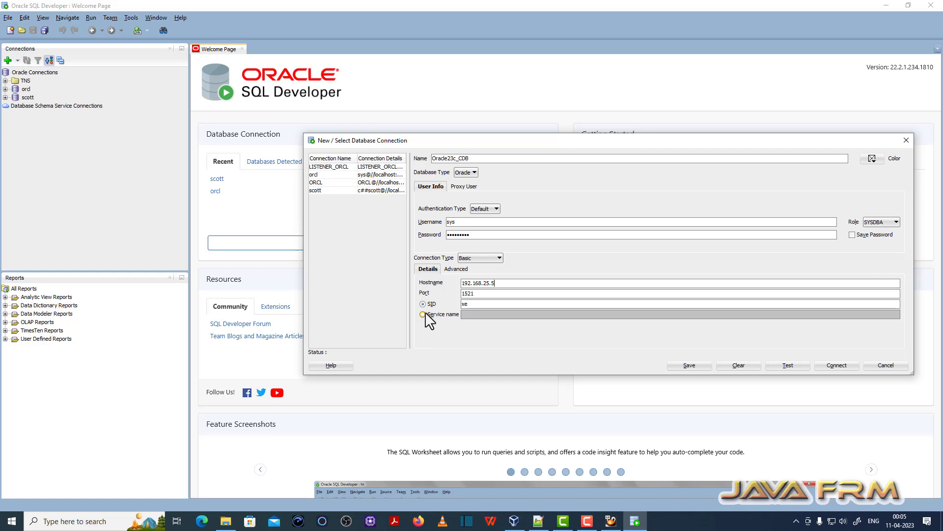
pyautogui.doubleClick(464, 303)
pyautogui.write('FREE')
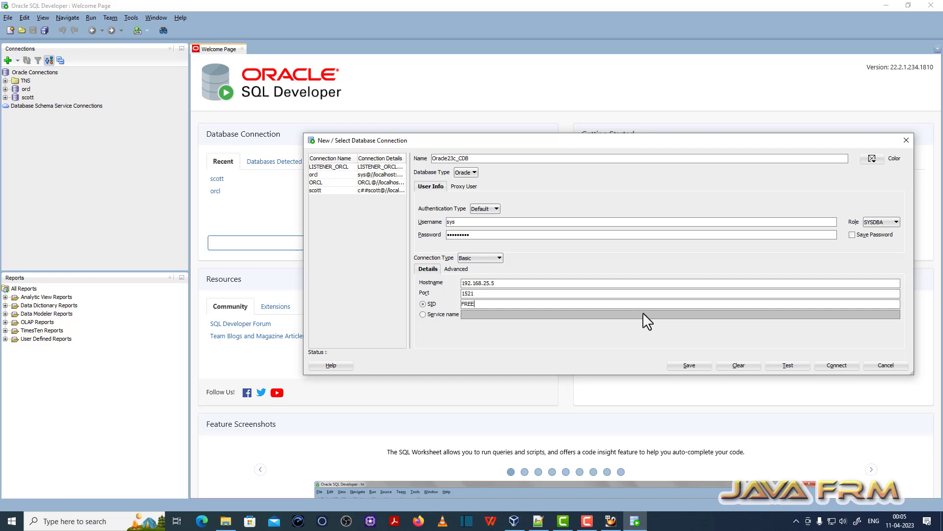
pyautogui.click(792, 365)
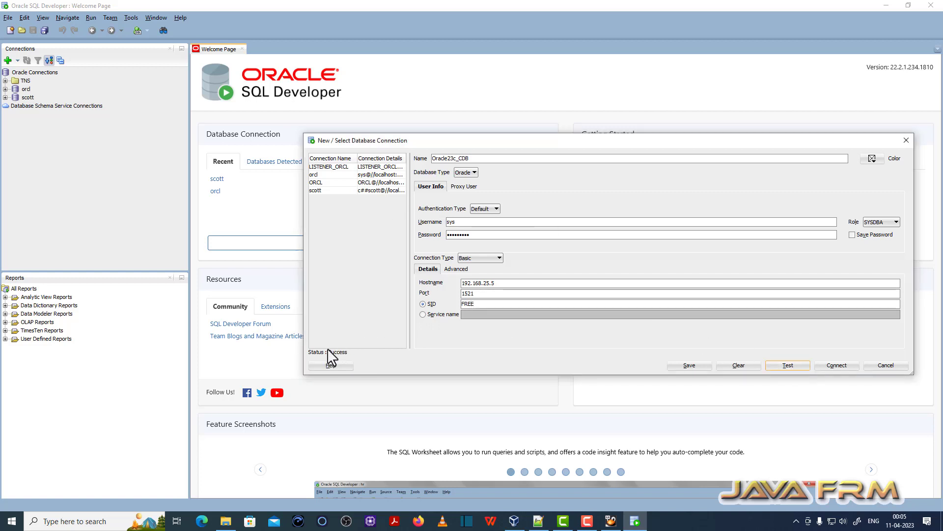
pyautogui.click(835, 365)
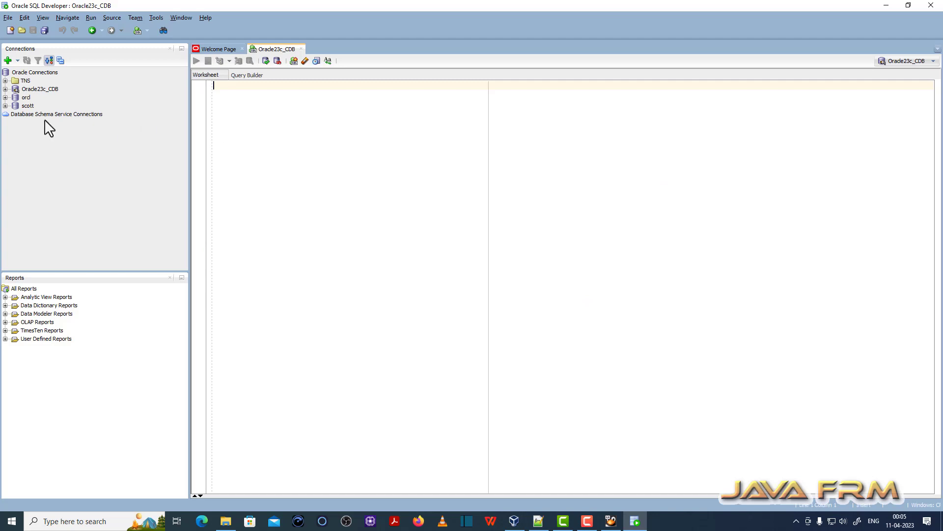
# - Expand the Oracle23c_CDB connection and its Tables list, showing dictionary tables like AUD$
pyautogui.click(5, 89)
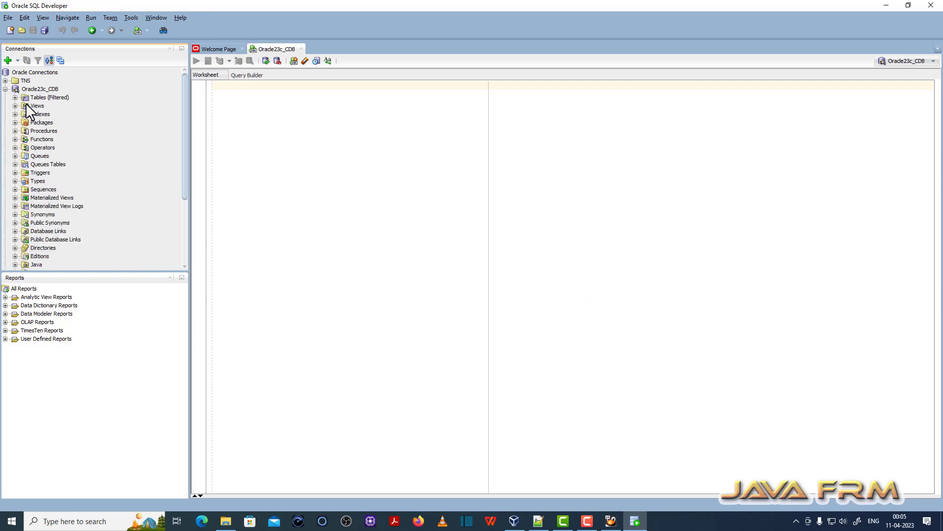
pyautogui.click(15, 97)
pyautogui.scroll(-10, 125, 190)
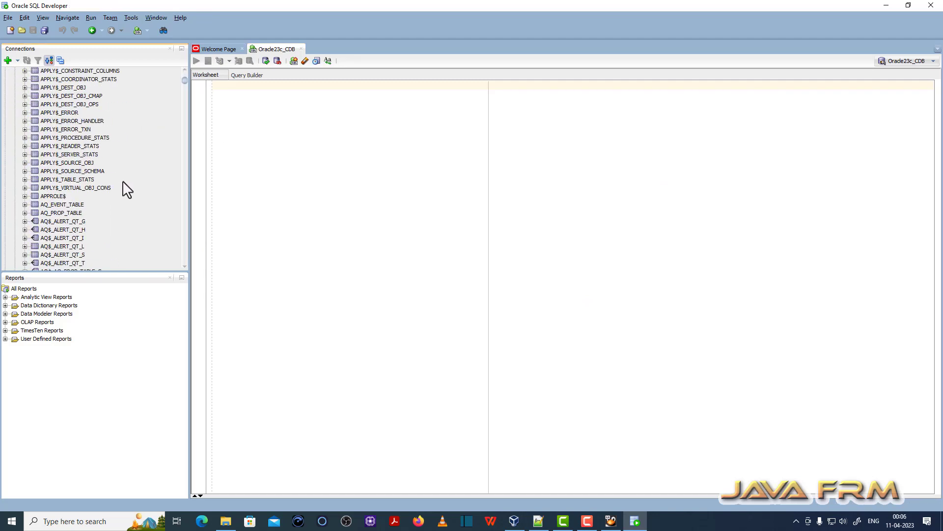
pyautogui.scroll(10, 127, 199)
pyautogui.scroll(-3, 126, 196)
pyautogui.scroll(3, 127, 196)
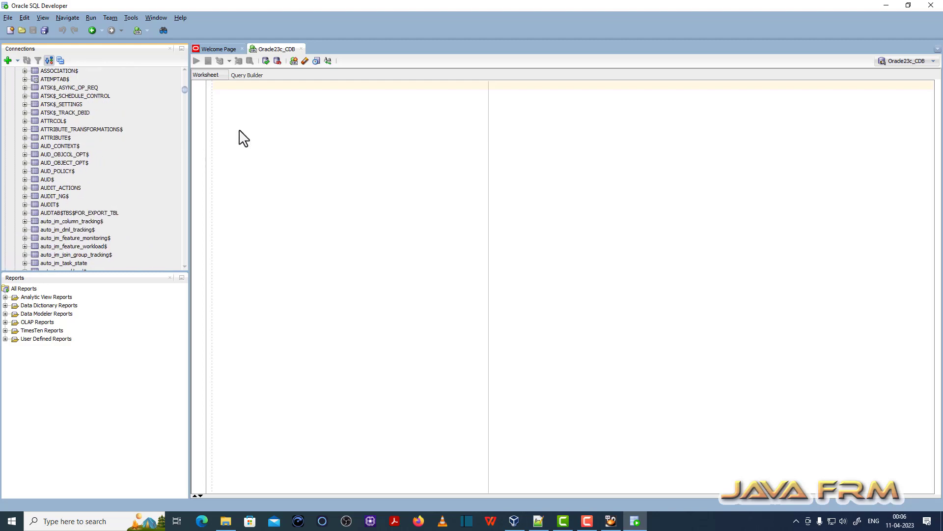
# - Paste select * from v$version into the Oracle23c_CDB worksheet
pyautogui.click(221, 147)
pyautogui.write('select * from v$version')
pyautogui.scroll(2, 144, 92)
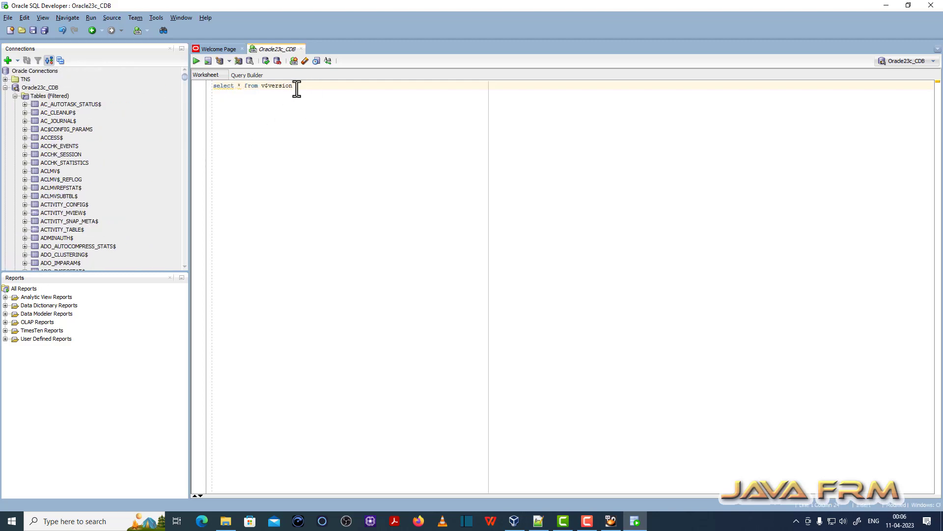
# - Run the v$version query on the CDB, returning Database 23c Free, Version 23.2.0.0.0
pyautogui.moveTo(294, 87); pyautogui.dragTo(194, 90)
pyautogui.hotkey('ctrl', 'c')
pyautogui.click(197, 61)
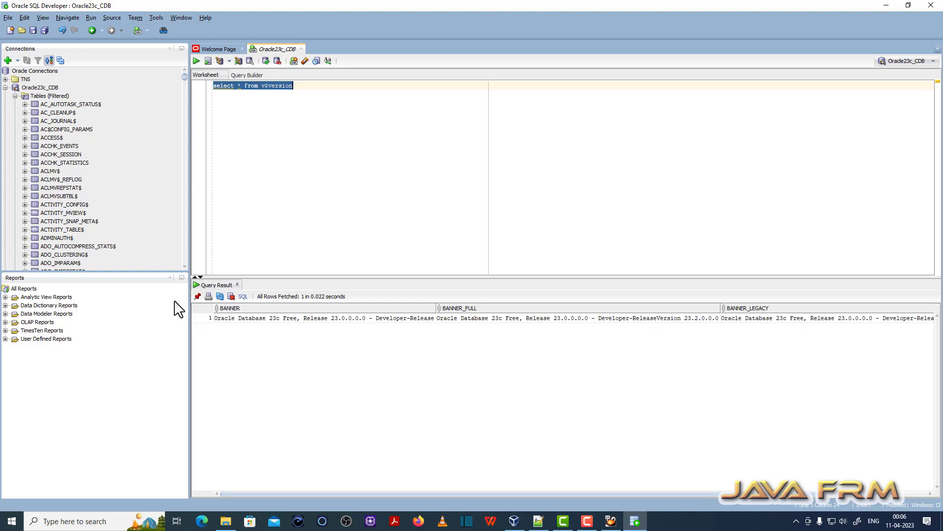
pyautogui.click(204, 276)
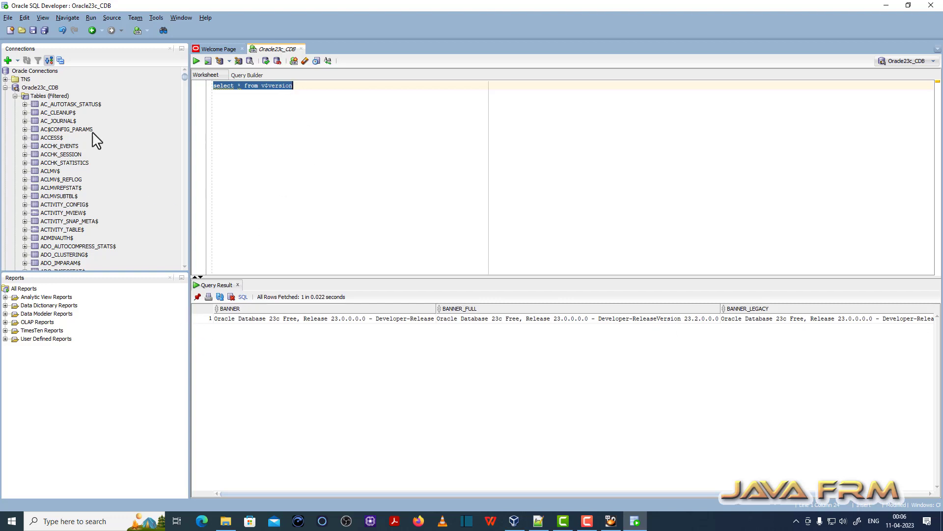
# - Collapse the Oracle23c_CDB tree and bring up the Oracle Connections context menu
pyautogui.click(14, 96)
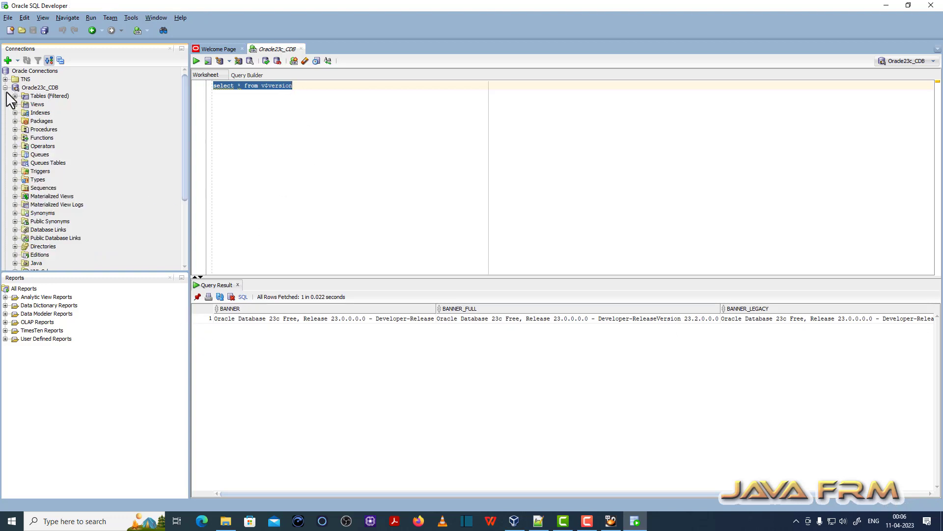
pyautogui.click(6, 88)
pyautogui.click(35, 72)
pyautogui.rightClick(35, 72)
# - Start a new connection named Oracle23c_PDB with user sys, role SYSDBA, and the account password
pyautogui.click(77, 80)
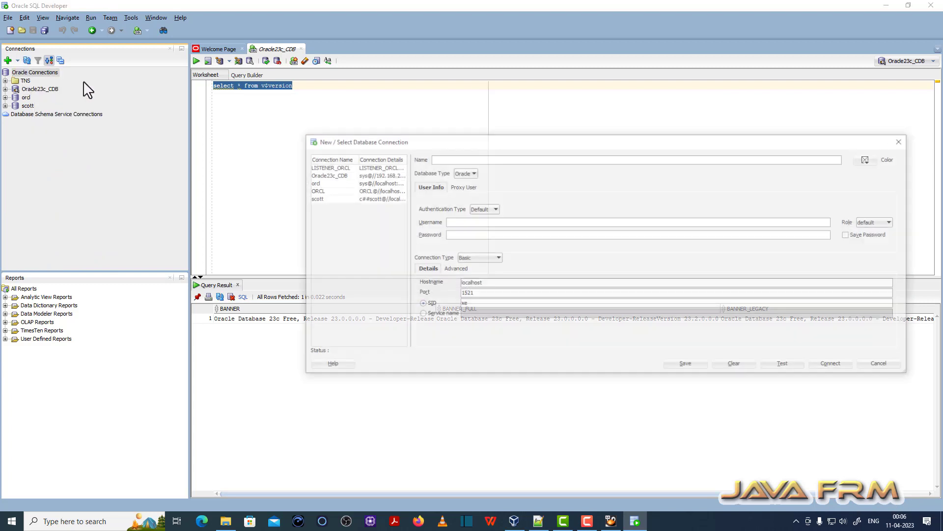
pyautogui.click(460, 158)
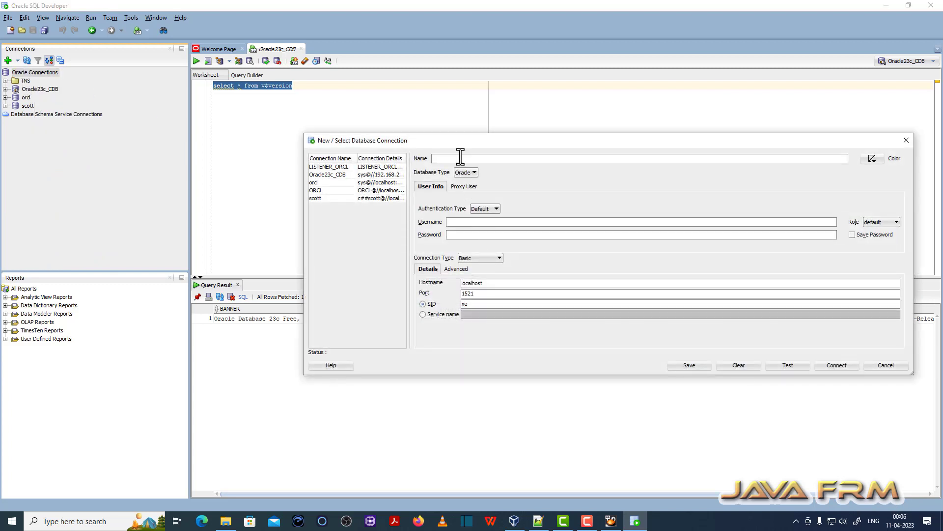
pyautogui.write('Oracle')
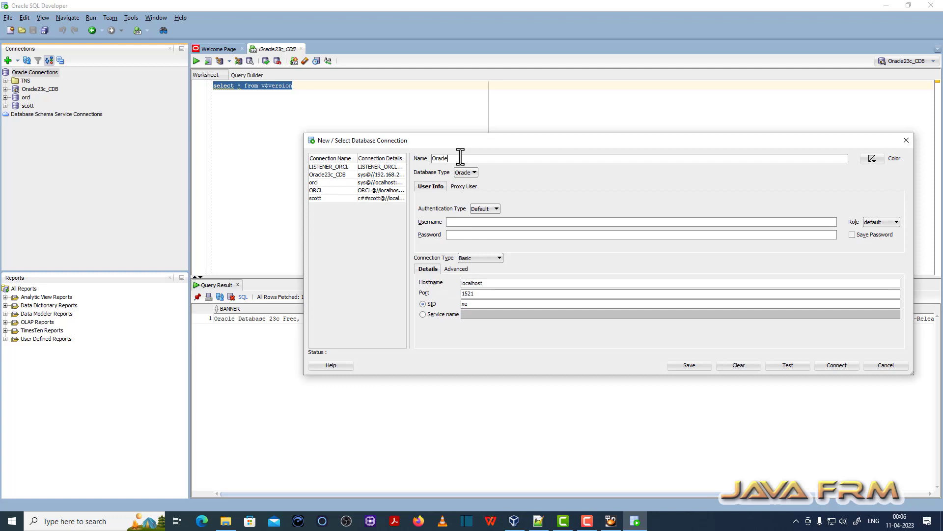
pyautogui.write('23c_PDB')
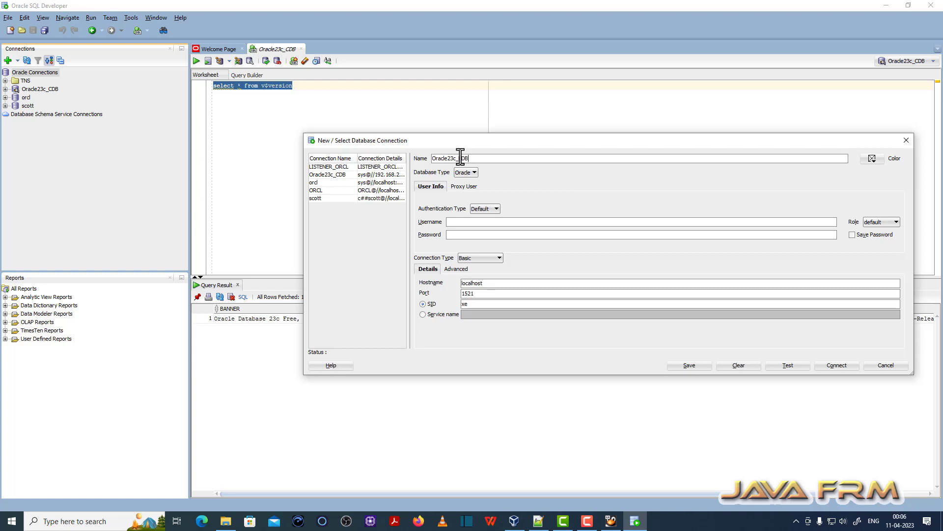
pyautogui.click(452, 224)
pyautogui.write('sys')
pyautogui.click(881, 222)
pyautogui.click(873, 239)
pyautogui.click(452, 235)
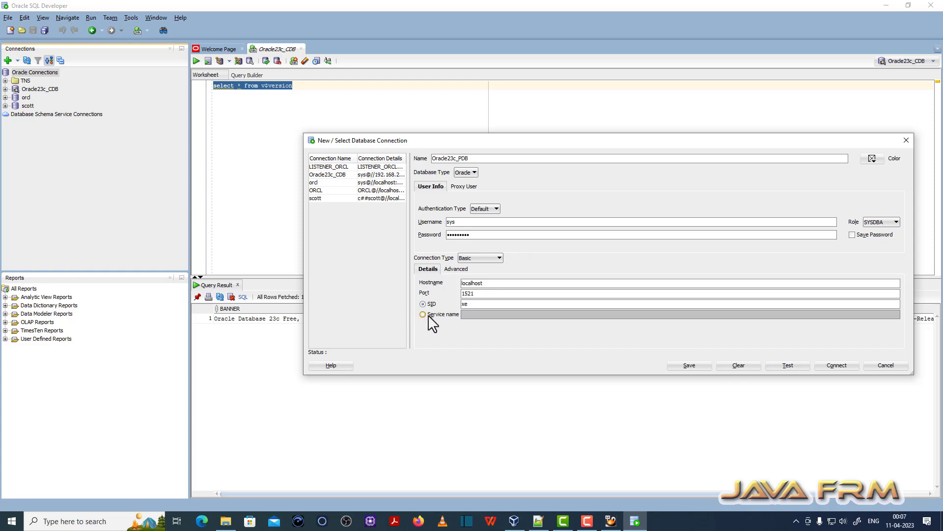
# - Set hostname 192.168.25.5 and service name FREEPDB1, test successfully, then connect
pyautogui.moveTo(489, 283); pyautogui.dragTo(437, 285)
pyautogui.write('192.168.25.5')
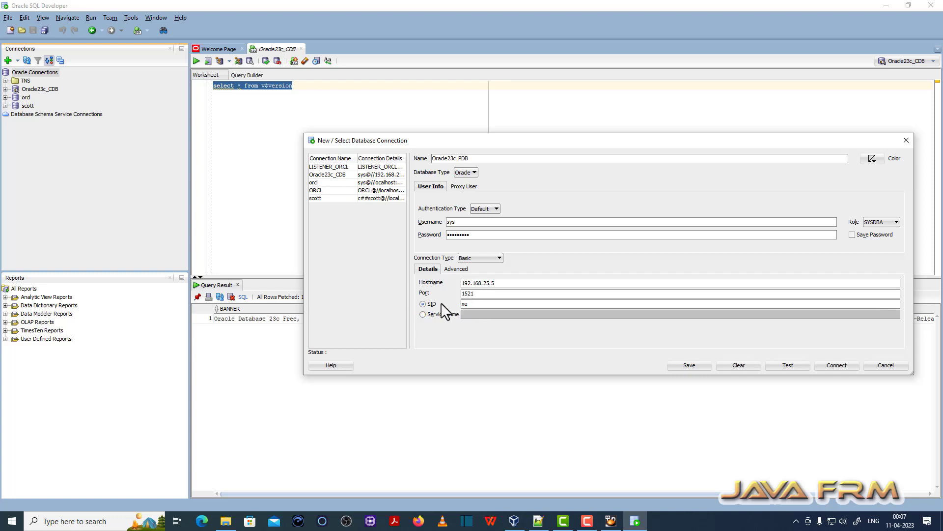
pyautogui.click(422, 314)
pyautogui.click(477, 315)
pyautogui.write('FREEPDB1')
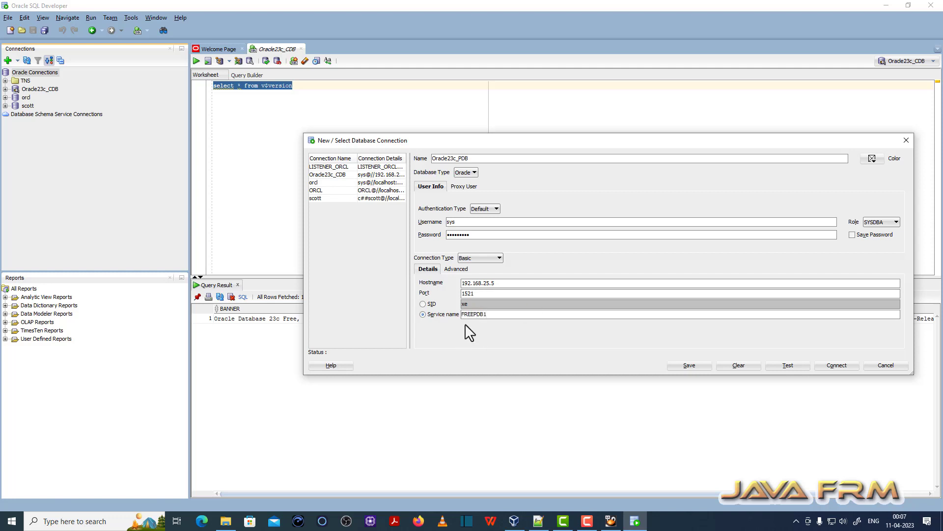
pyautogui.click(792, 366)
pyautogui.click(843, 368)
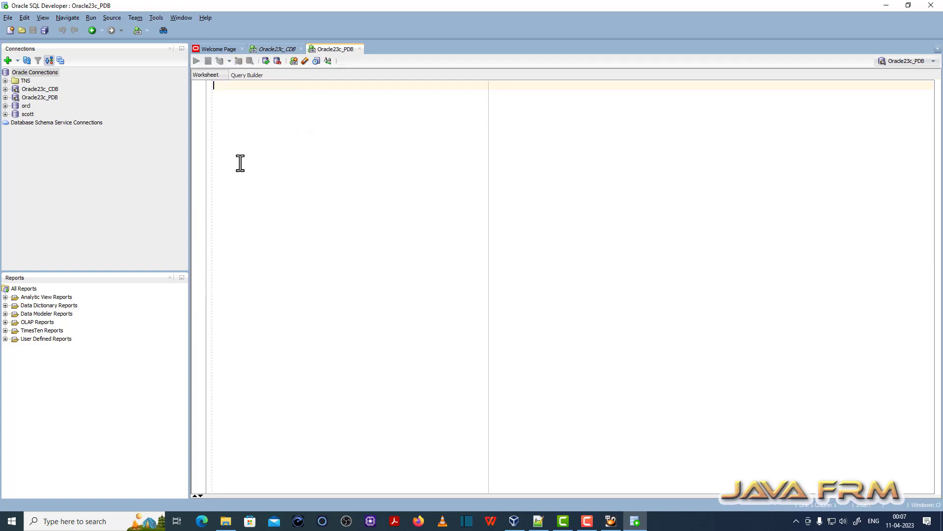
# - Expand the Oracle23c_PDB connection and its Tables (Filtered) list
pyautogui.click(5, 97)
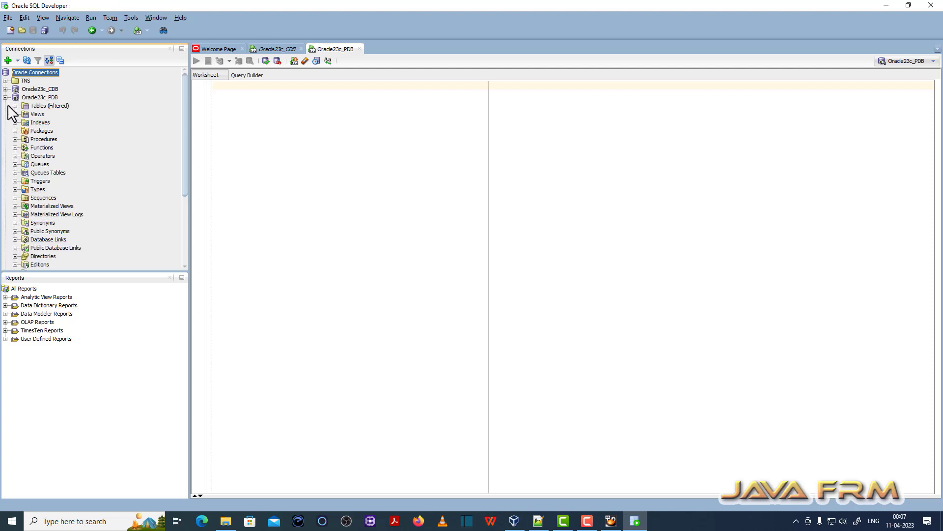
pyautogui.click(15, 105)
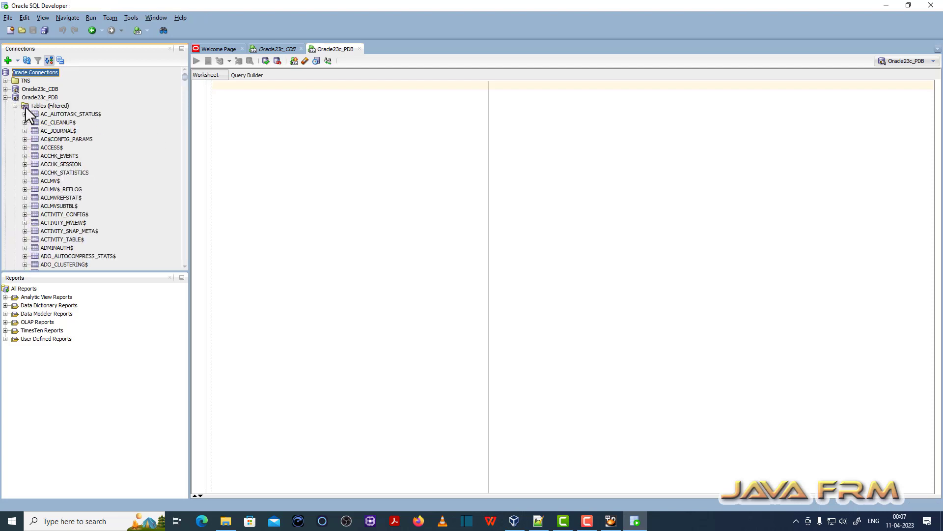
pyautogui.click(241, 102)
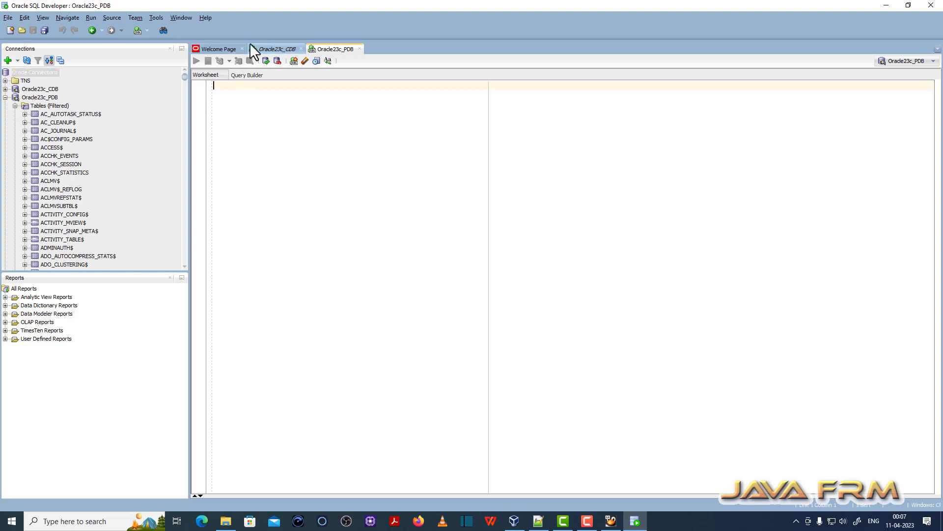
# - Run select * from v$version in the PDB worksheet, returning 23c Free 23.2.0.0.0
pyautogui.click(275, 49)
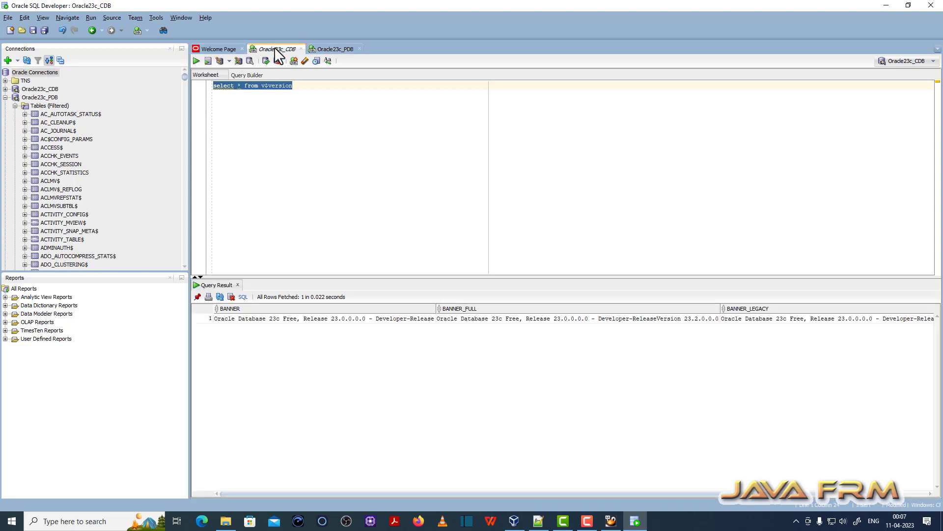
pyautogui.click(326, 48)
pyautogui.hotkey('ctrl', 'v')
pyautogui.hotkey('ctrl', 'a')
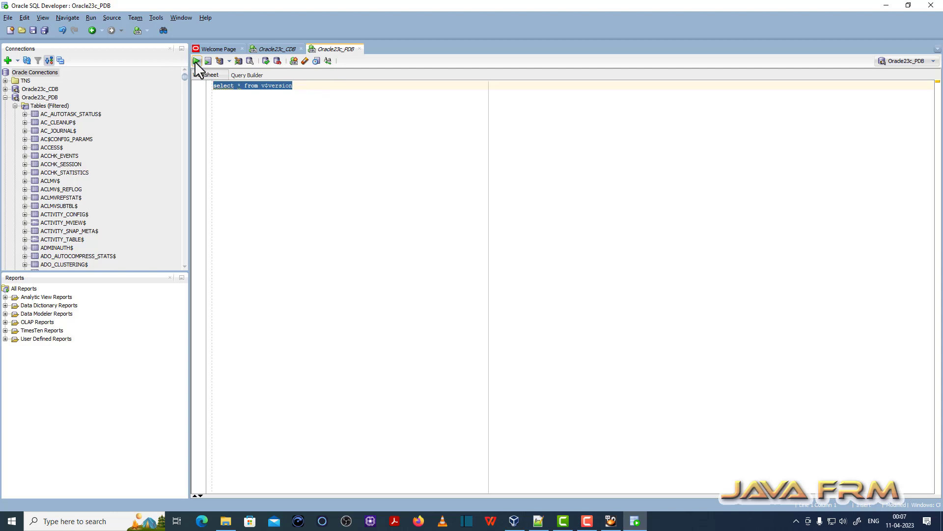
pyautogui.click(196, 60)
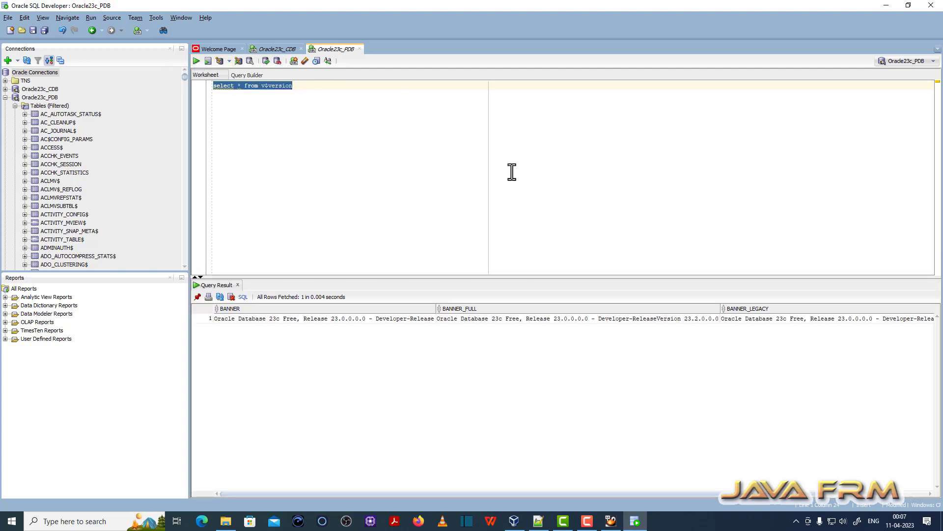
pyautogui.click(6, 97)
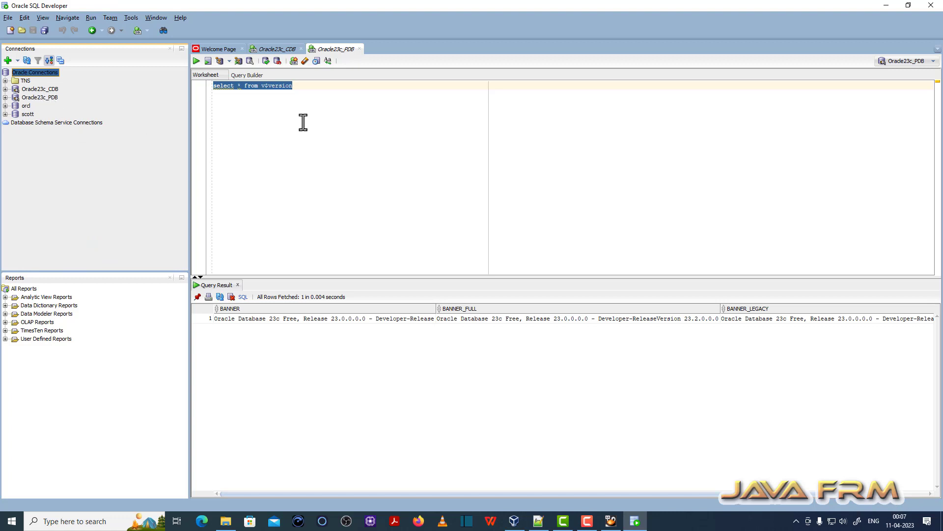
# - Close the Oracle23c_PDB and Oracle23c_CDB worksheets without saving
pyautogui.click(359, 49)
pyautogui.click(497, 275)
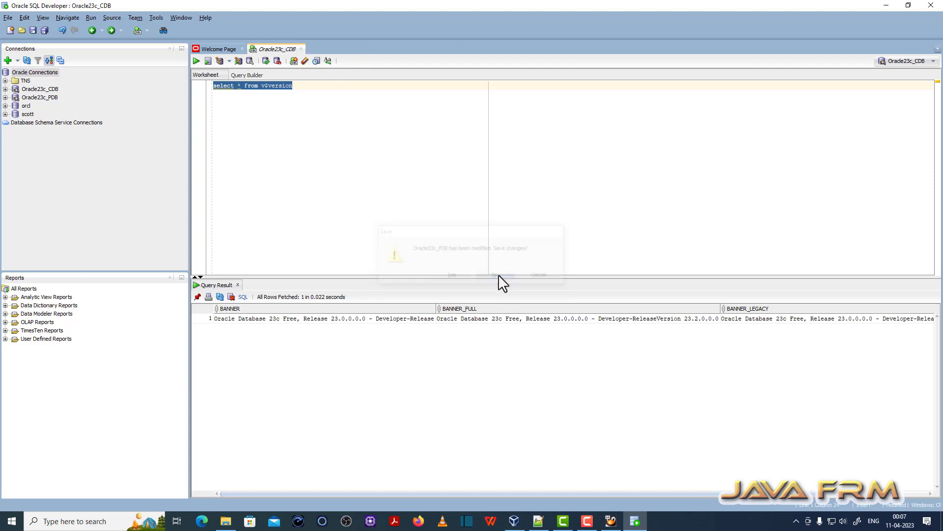
pyautogui.click(302, 49)
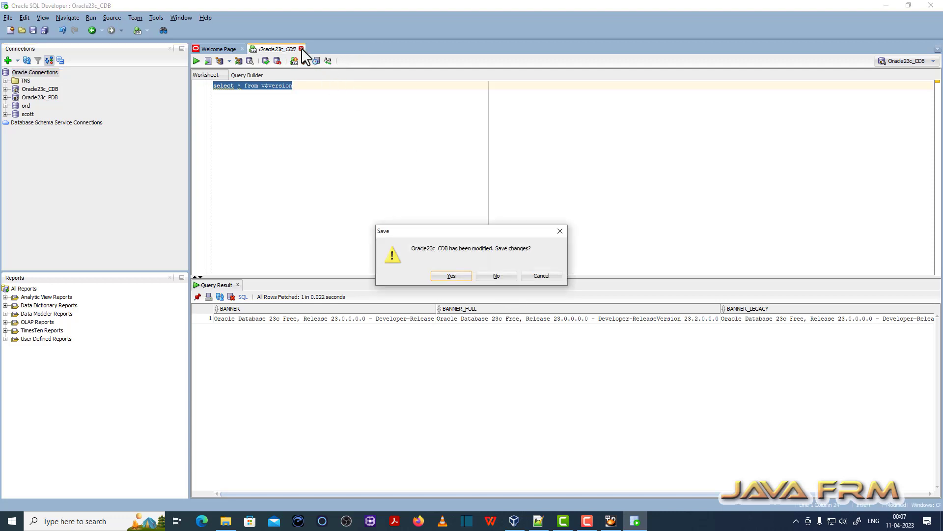
pyautogui.click(496, 276)
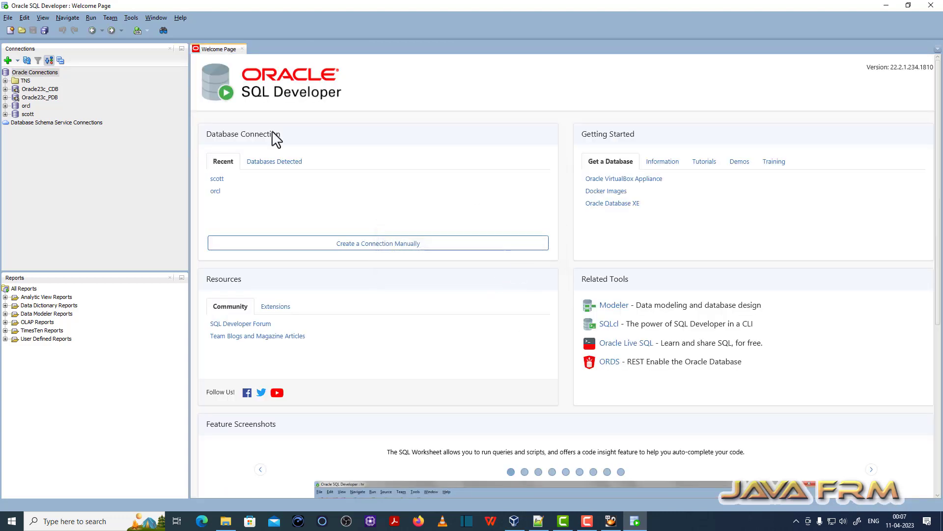
# - Disconnect Oracle23c_CDB, then close the terminal window in the Linux virtual machine
pyautogui.rightClick(39, 98)
pyautogui.click(48, 96)
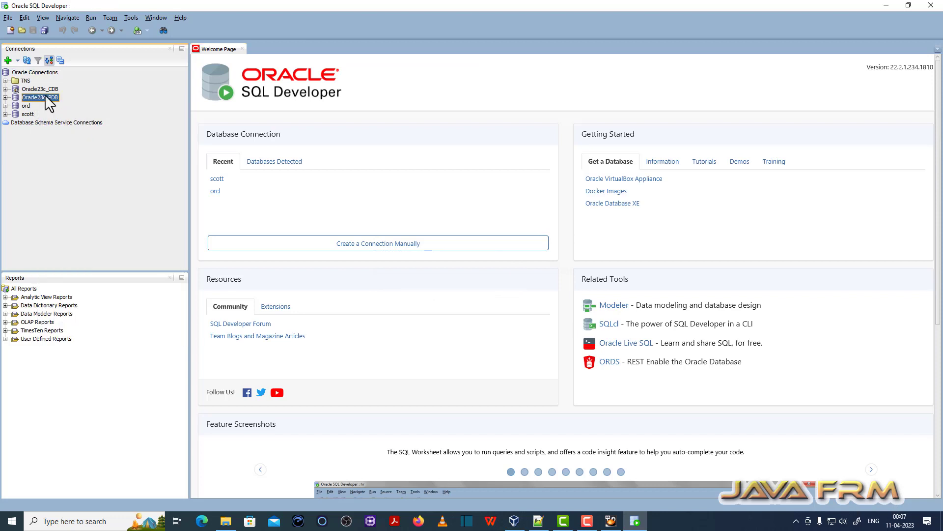
pyautogui.rightClick(40, 90)
pyautogui.click(68, 104)
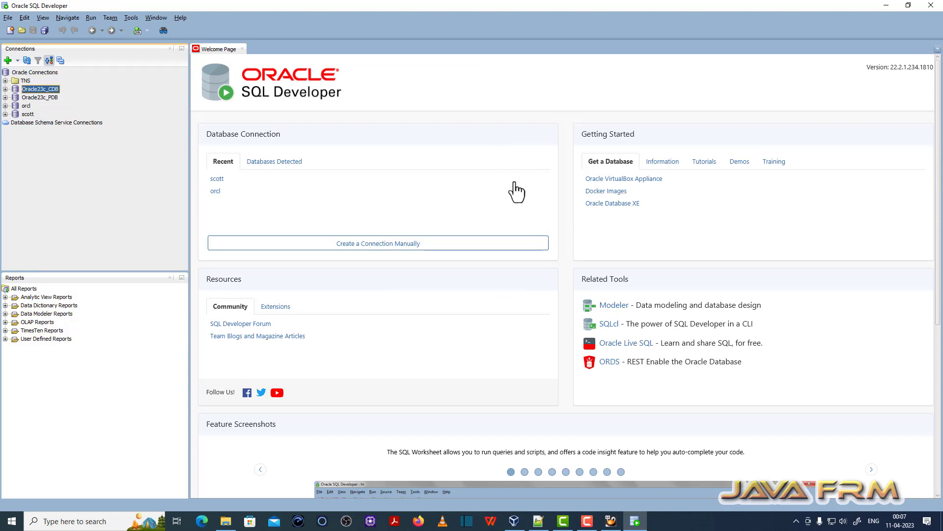
pyautogui.click(611, 521)
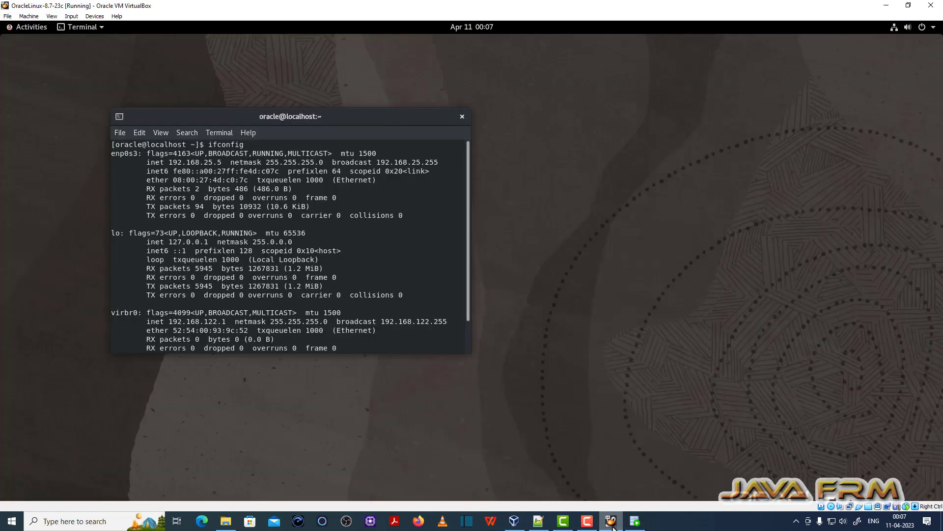
pyautogui.click(461, 116)
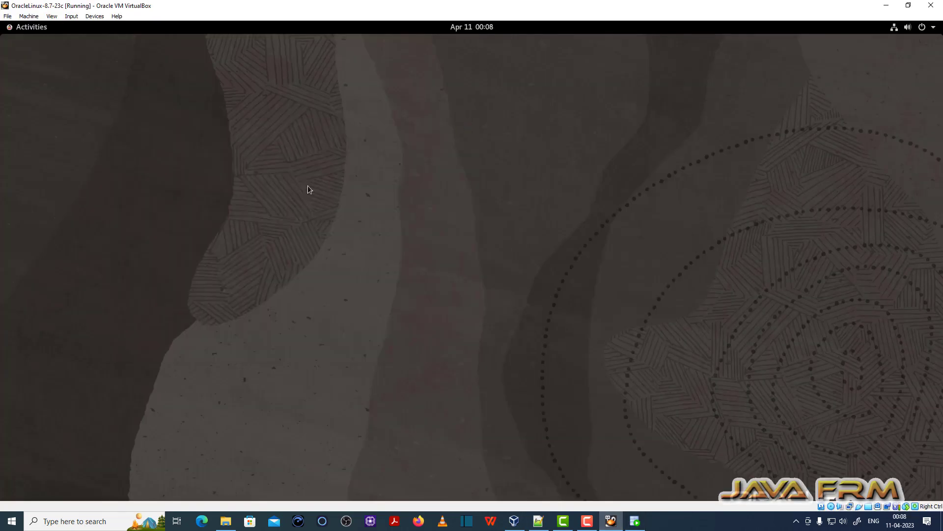